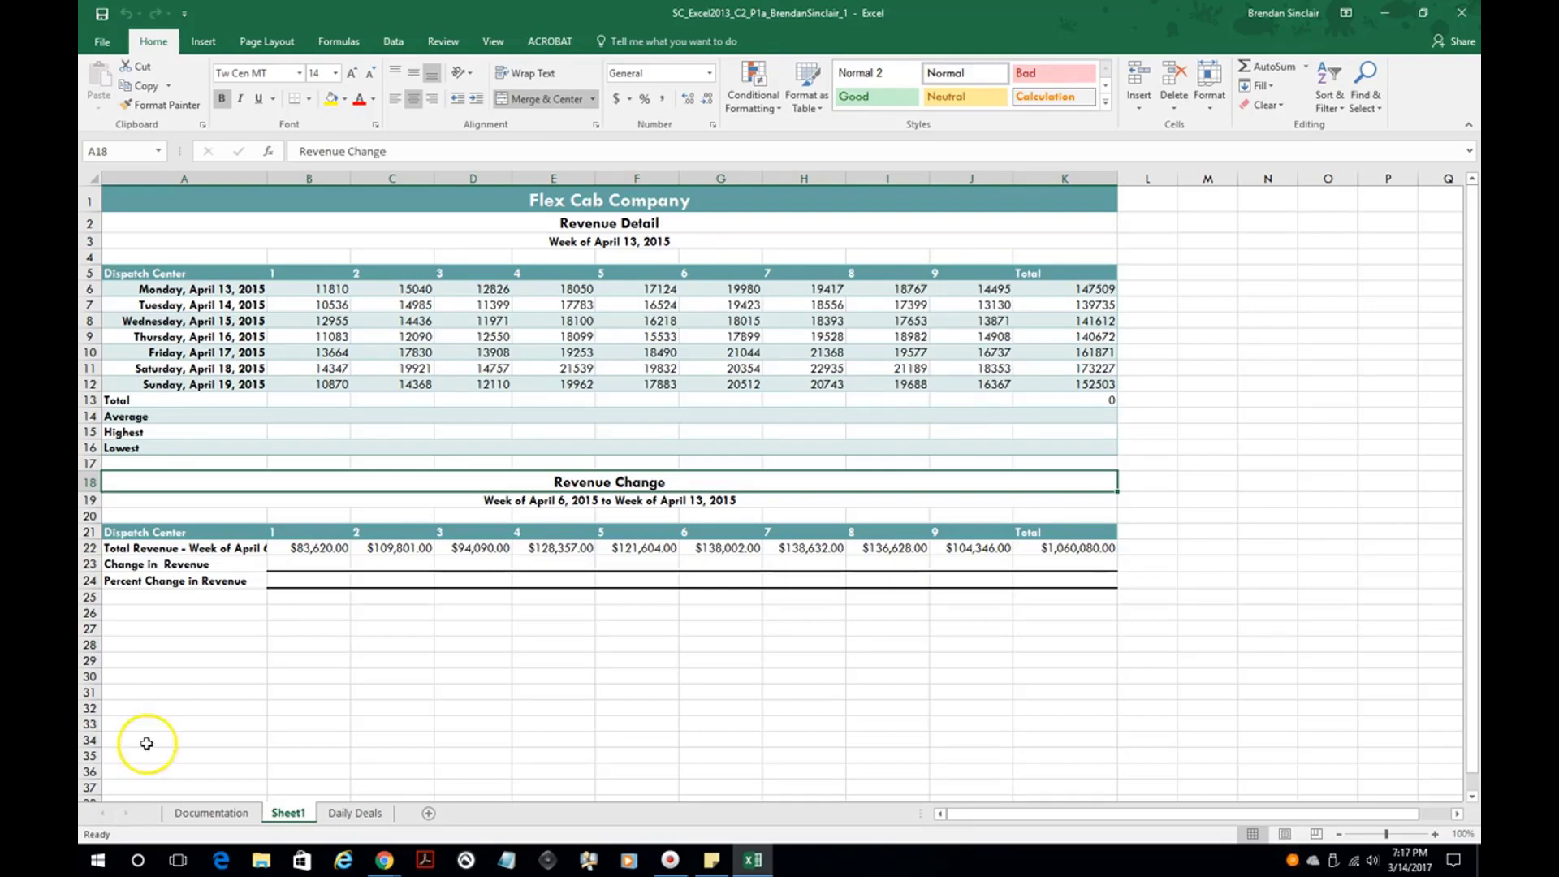
Apply the Gallery theme to the workbook and leave the colour scheme unchanged.
click(276, 43)
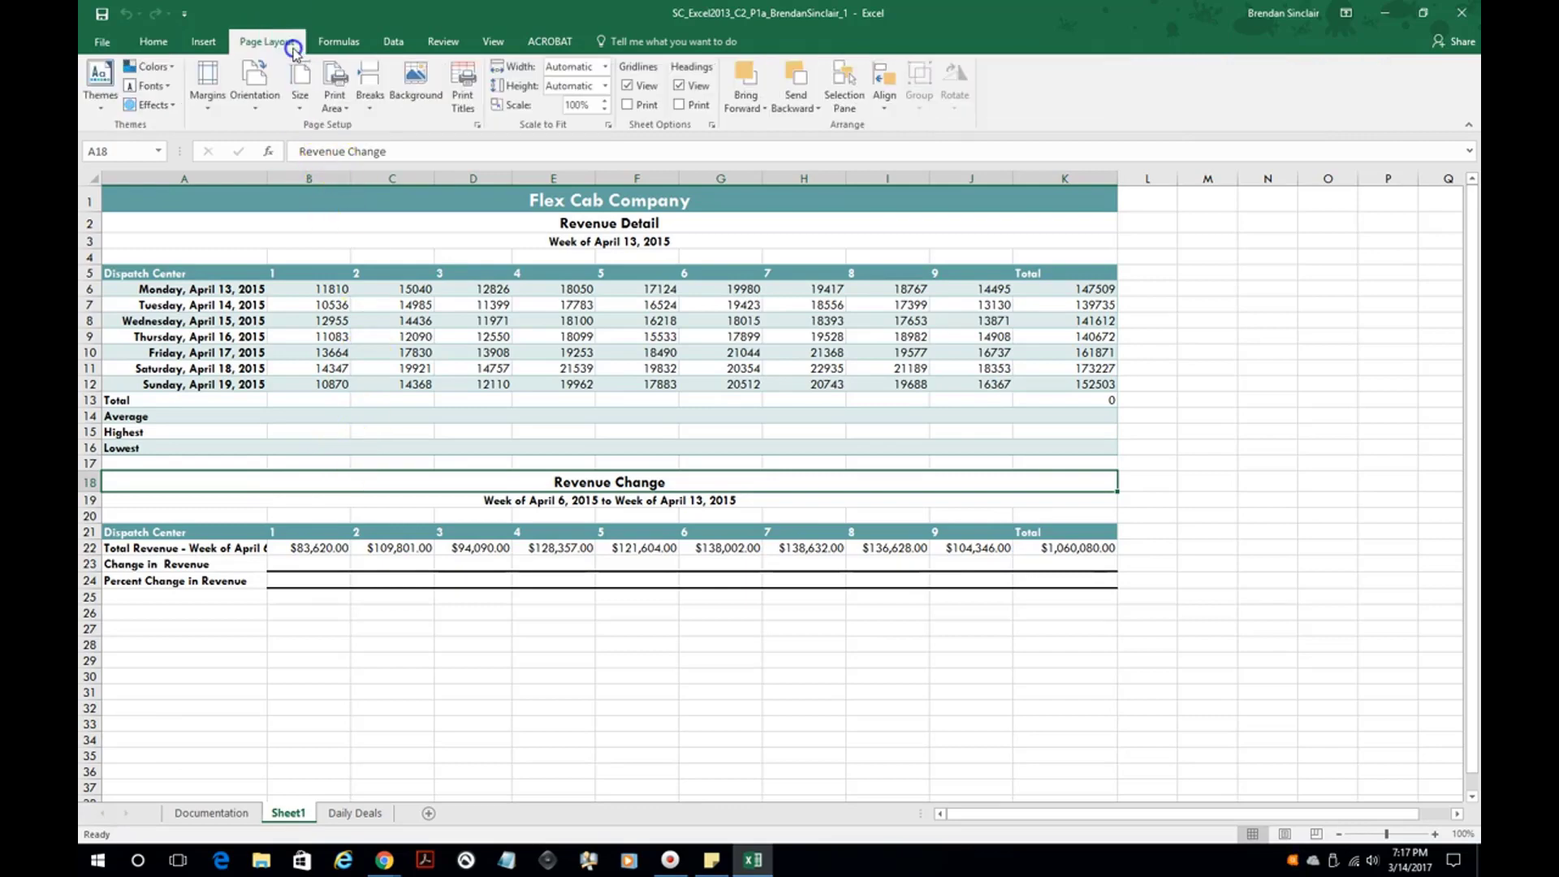
click(104, 114)
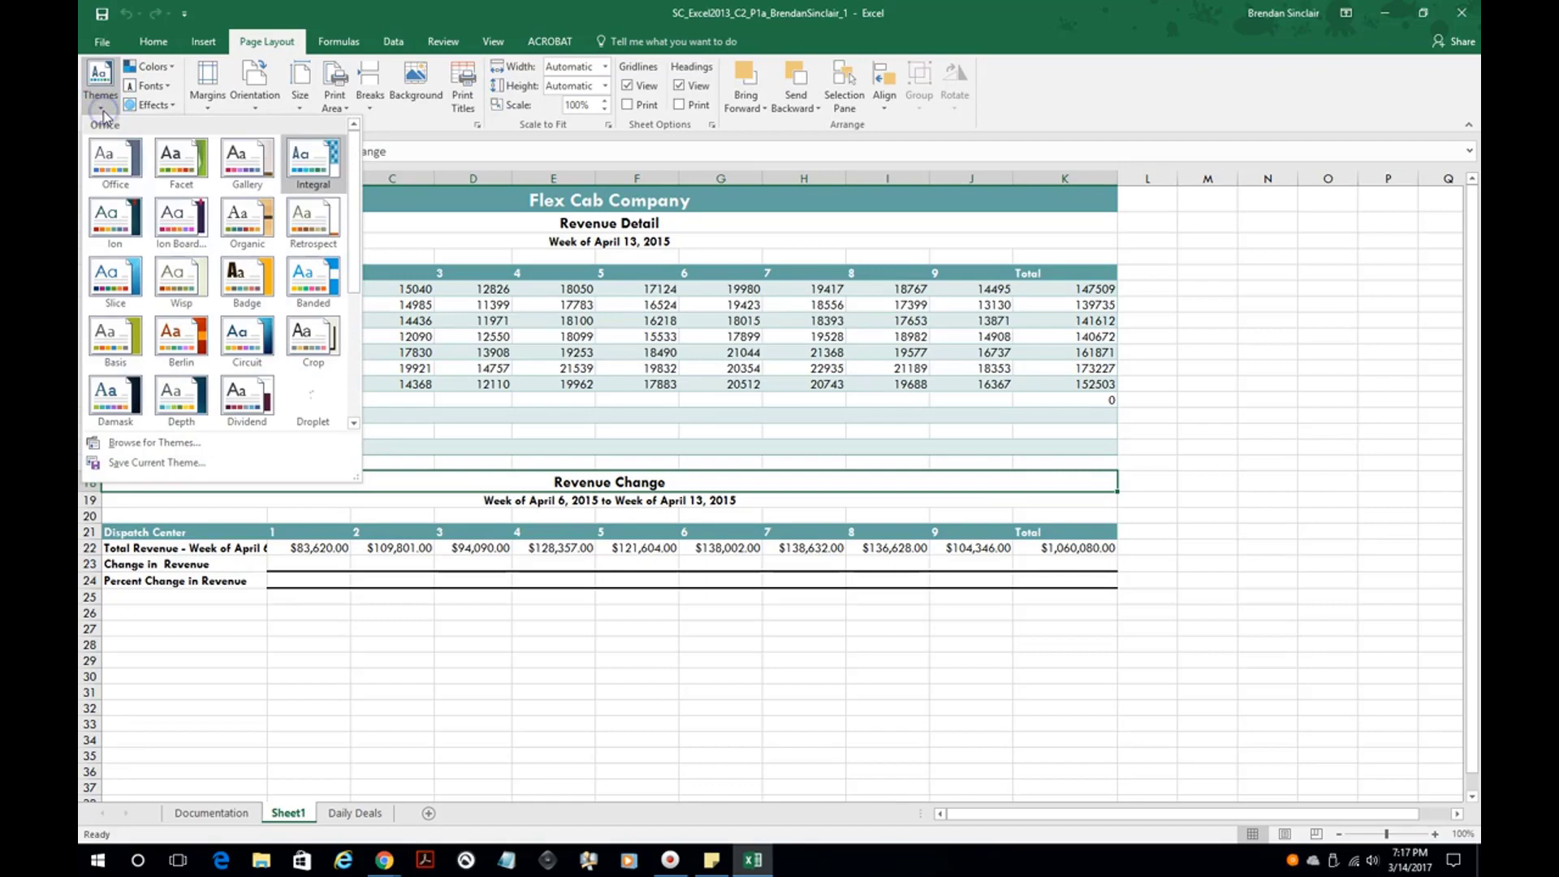
click(267, 161)
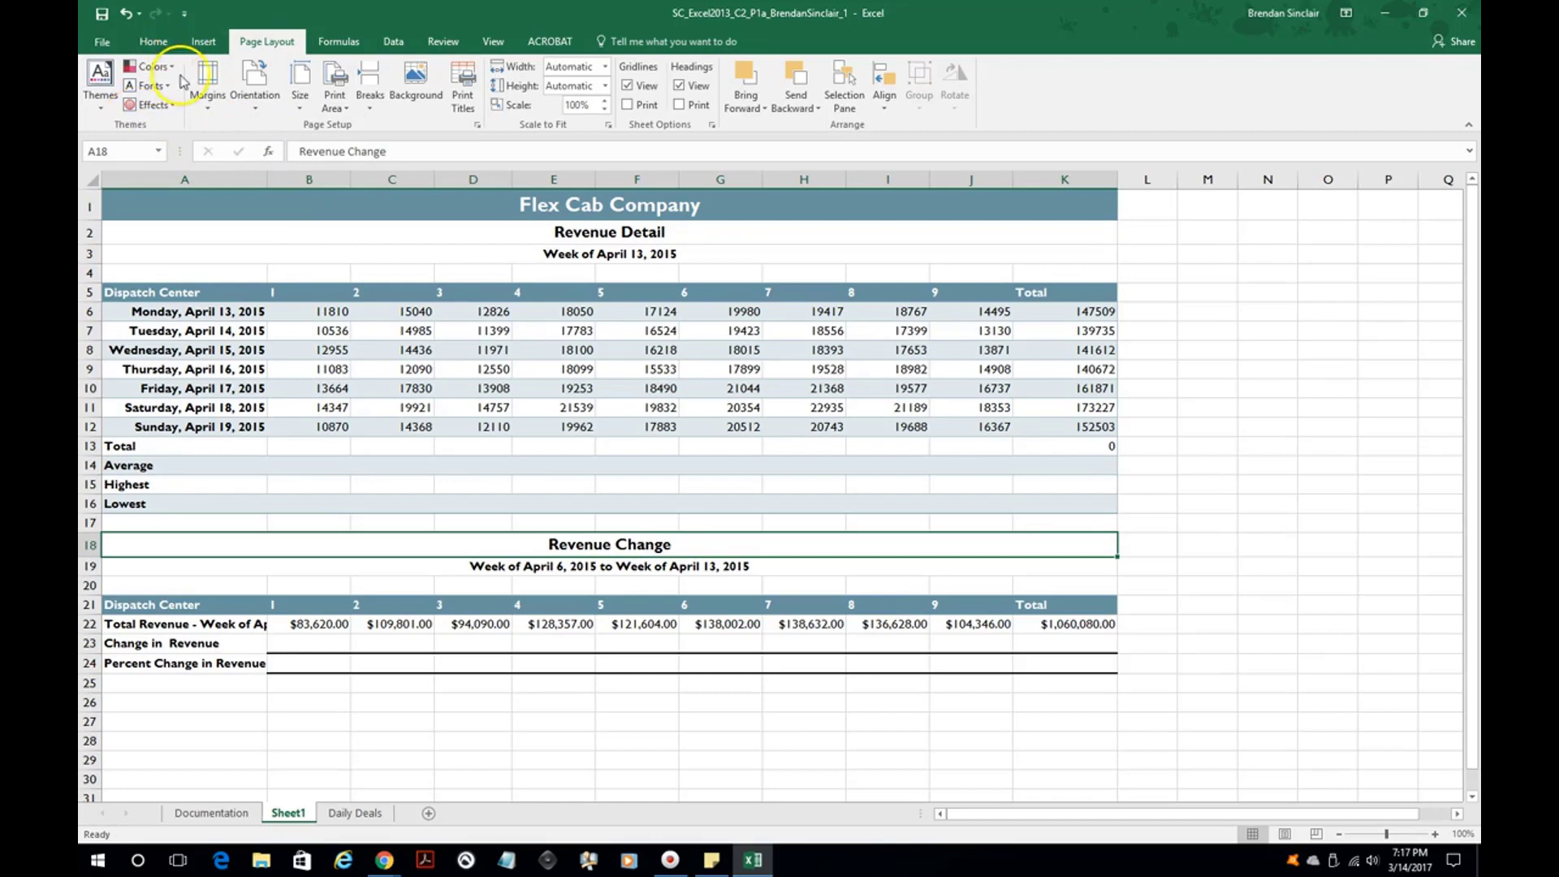
click(150, 66)
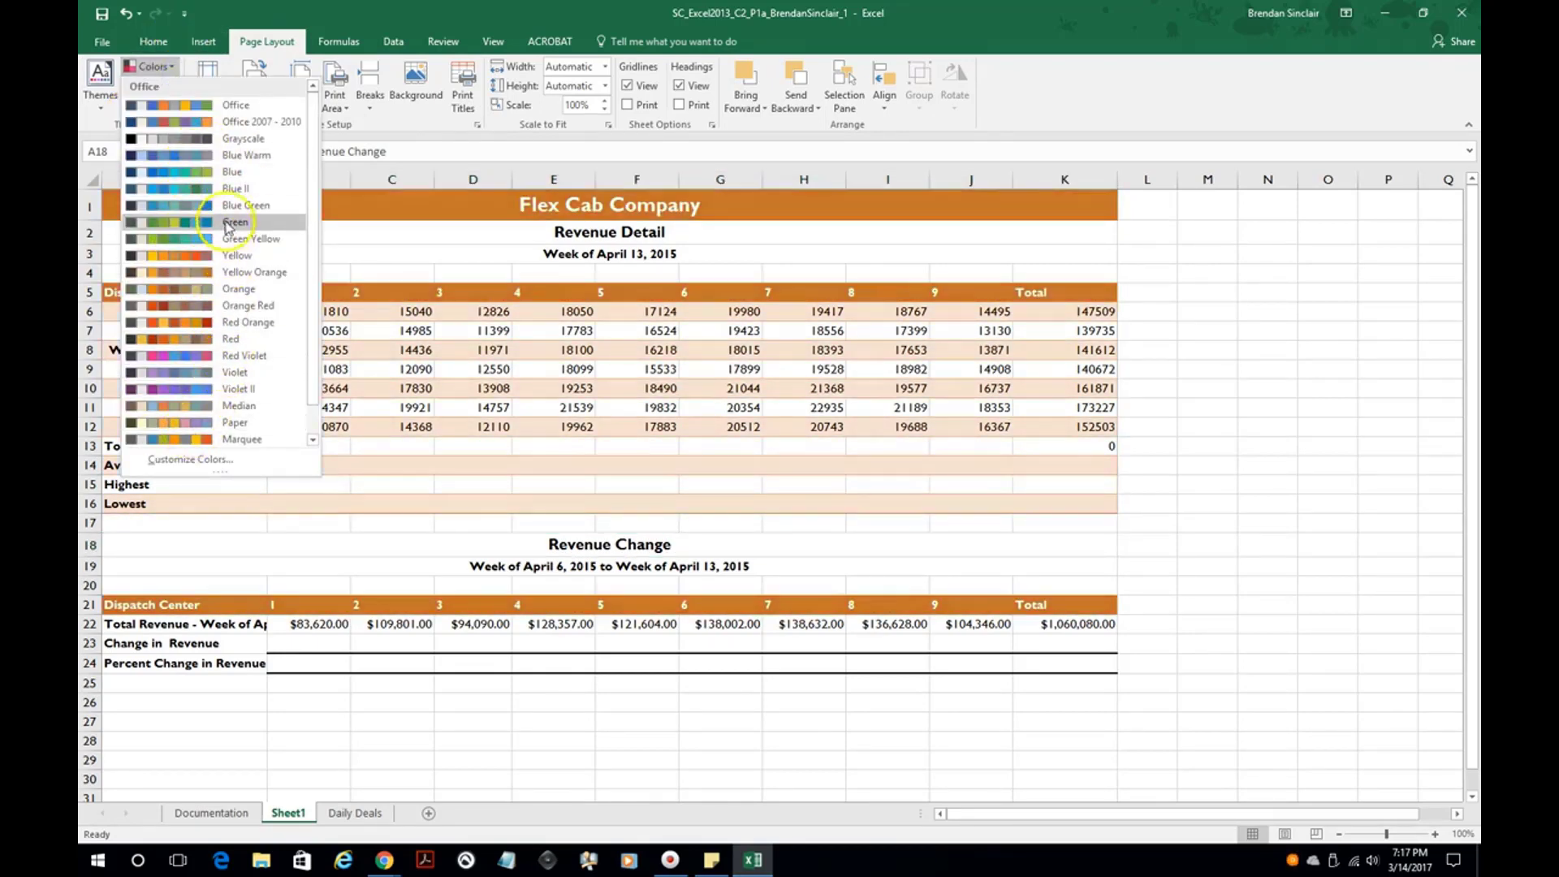
click(418, 270)
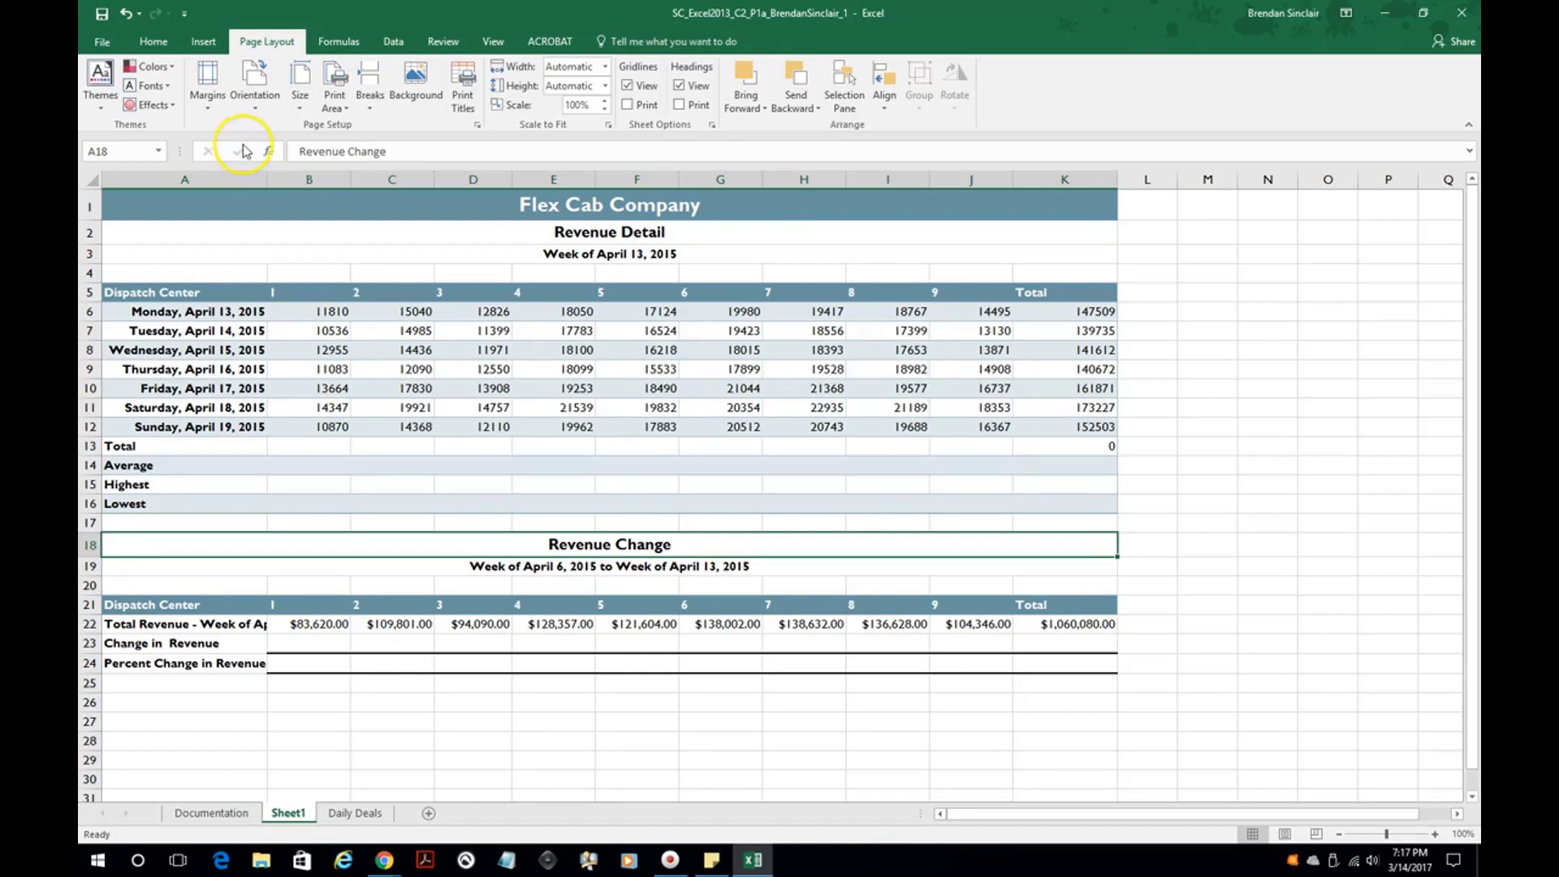
Leave the page margins unchanged and make A1:K24 the print area.
click(209, 101)
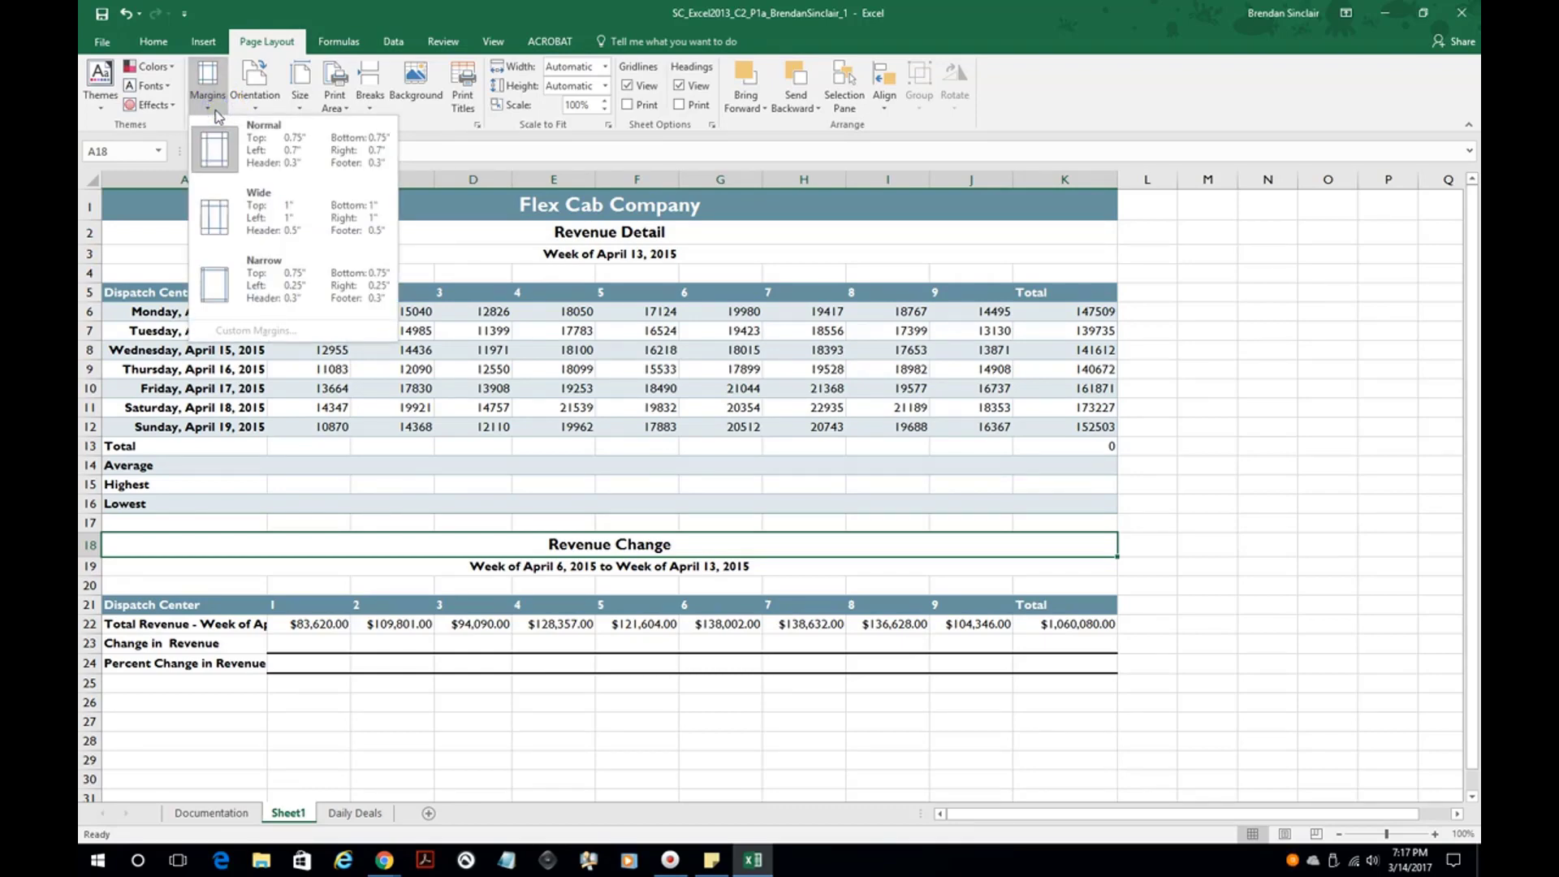
click(328, 353)
click(343, 306)
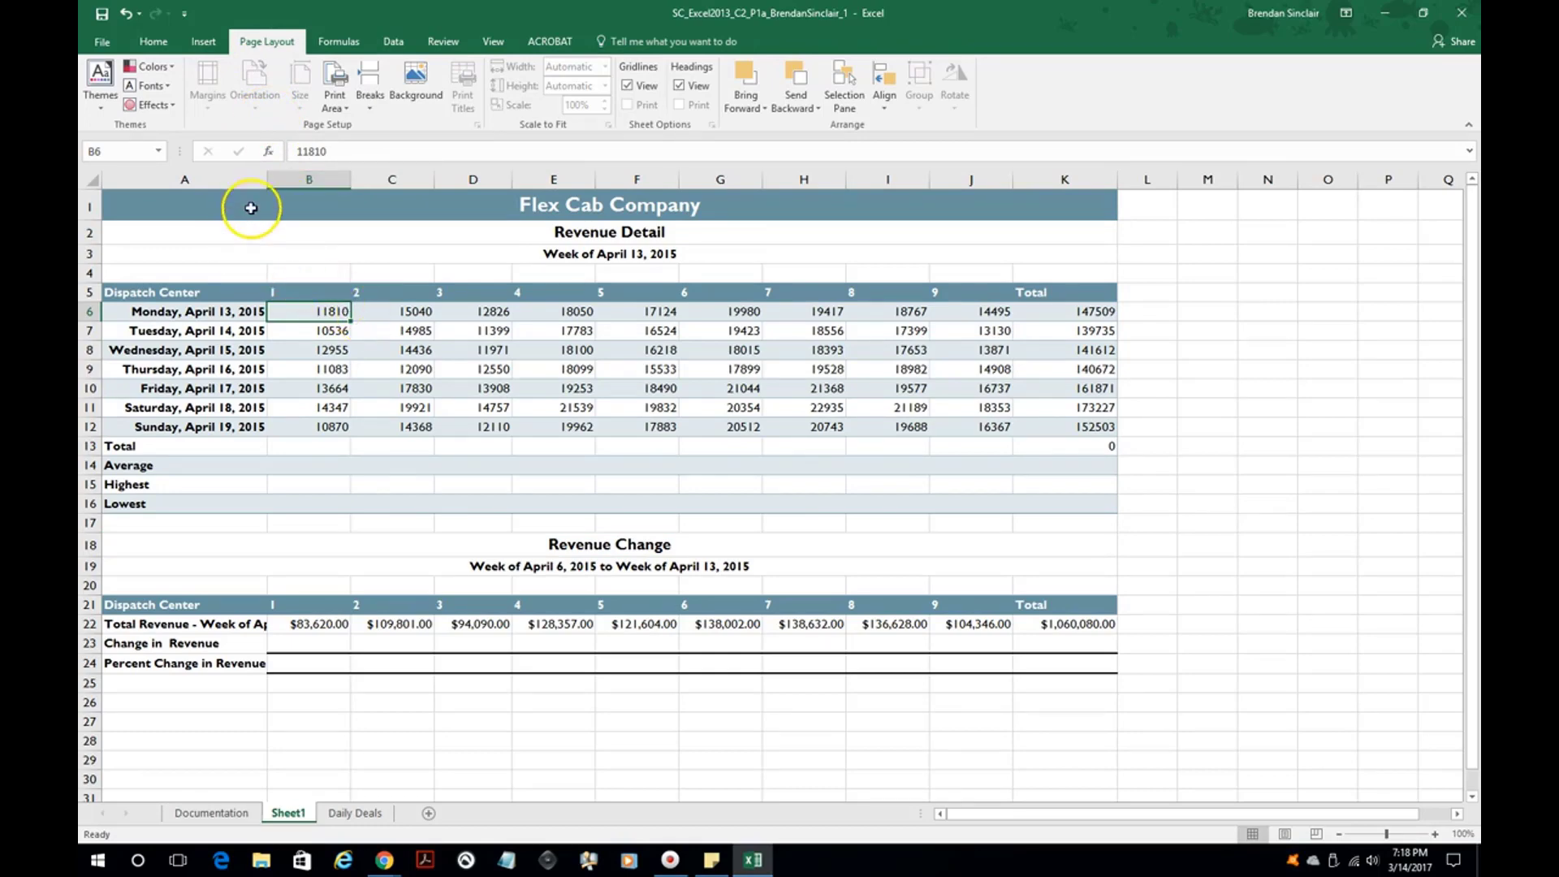
drag(310, 205, 251, 664)
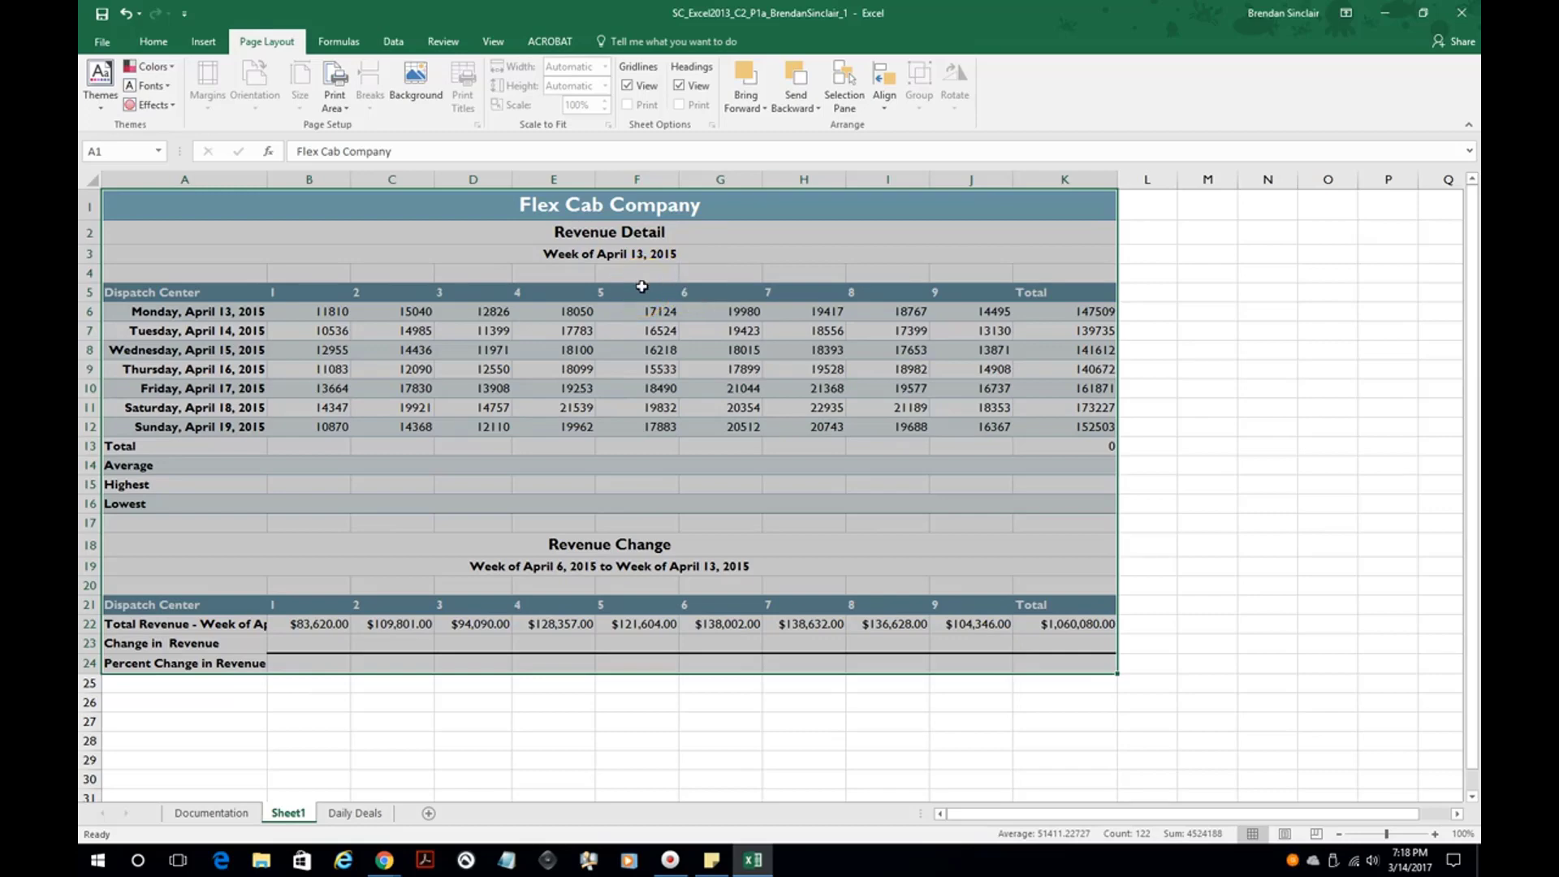
click(341, 108)
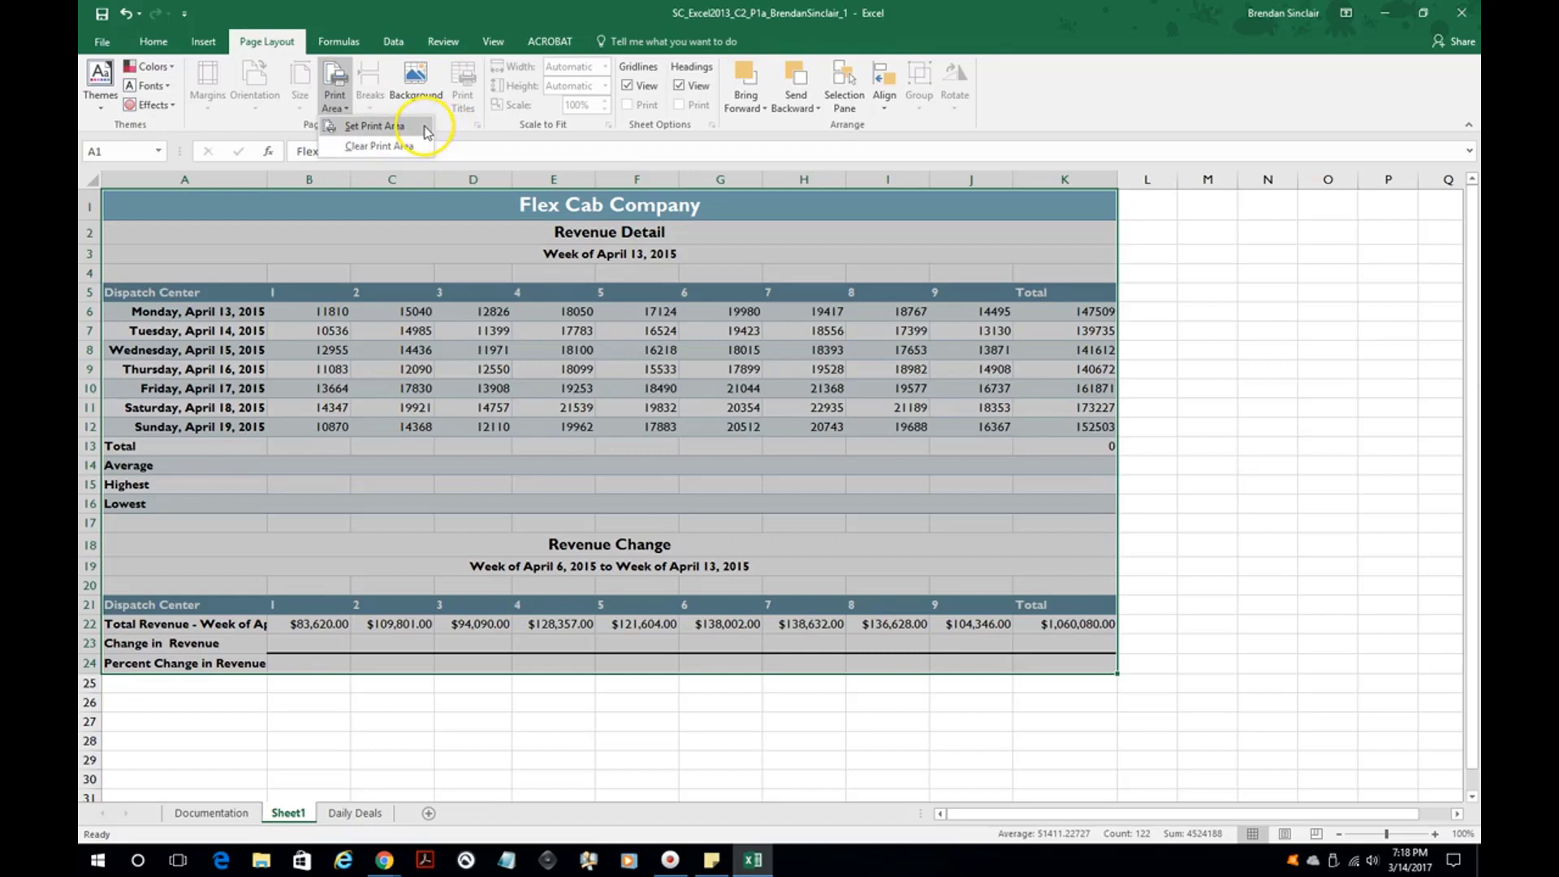
click(374, 125)
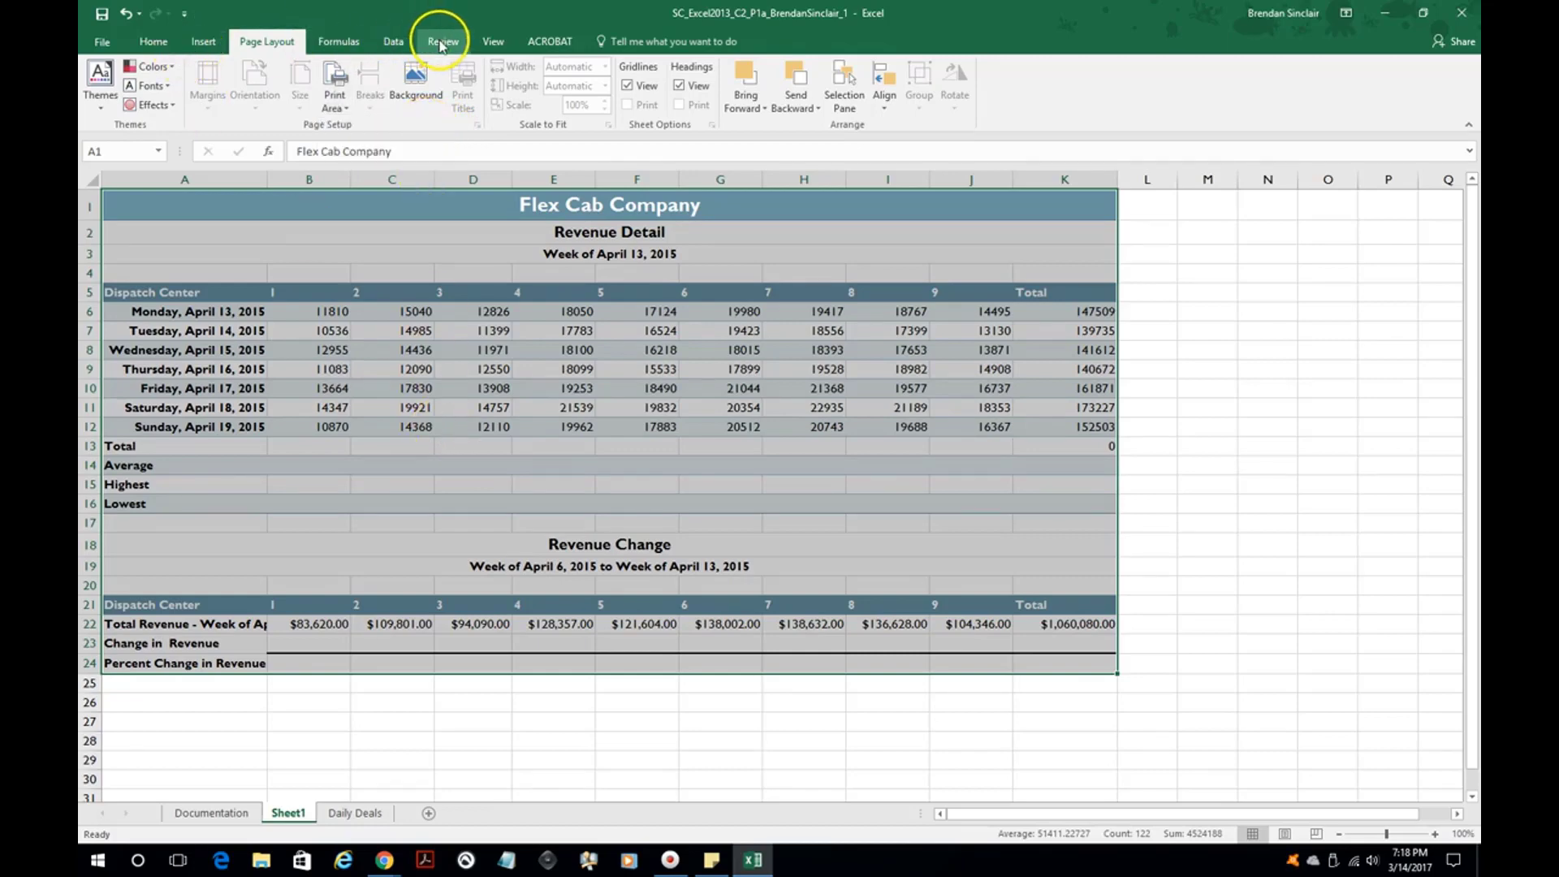
Run Spelling on the sheet, accept the 'Spell check complete' message, then select cell E12.
click(465, 49)
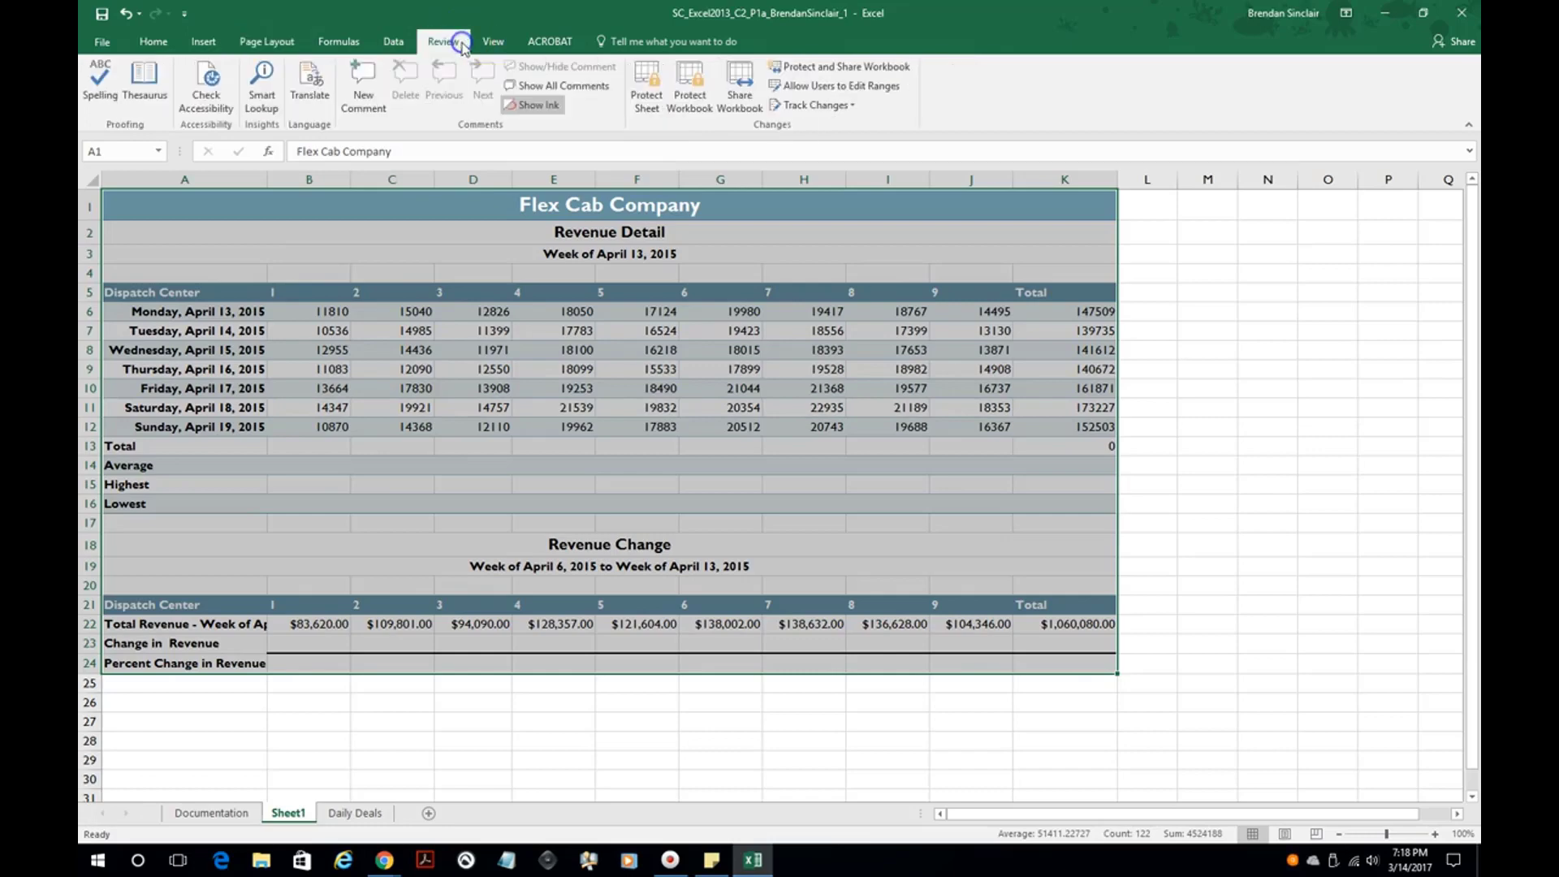
click(91, 97)
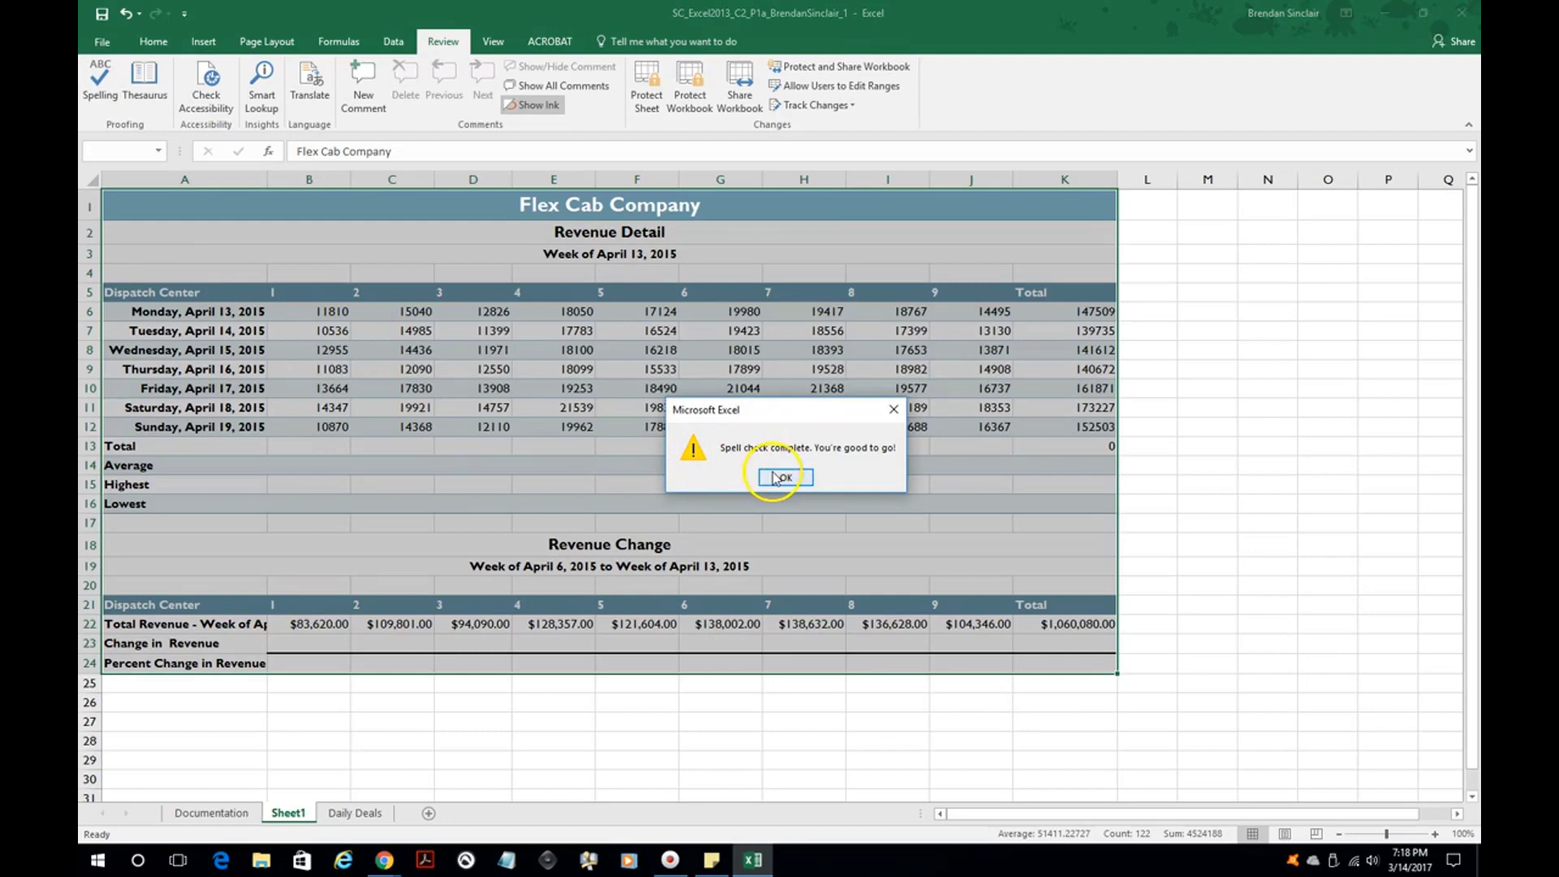
click(784, 477)
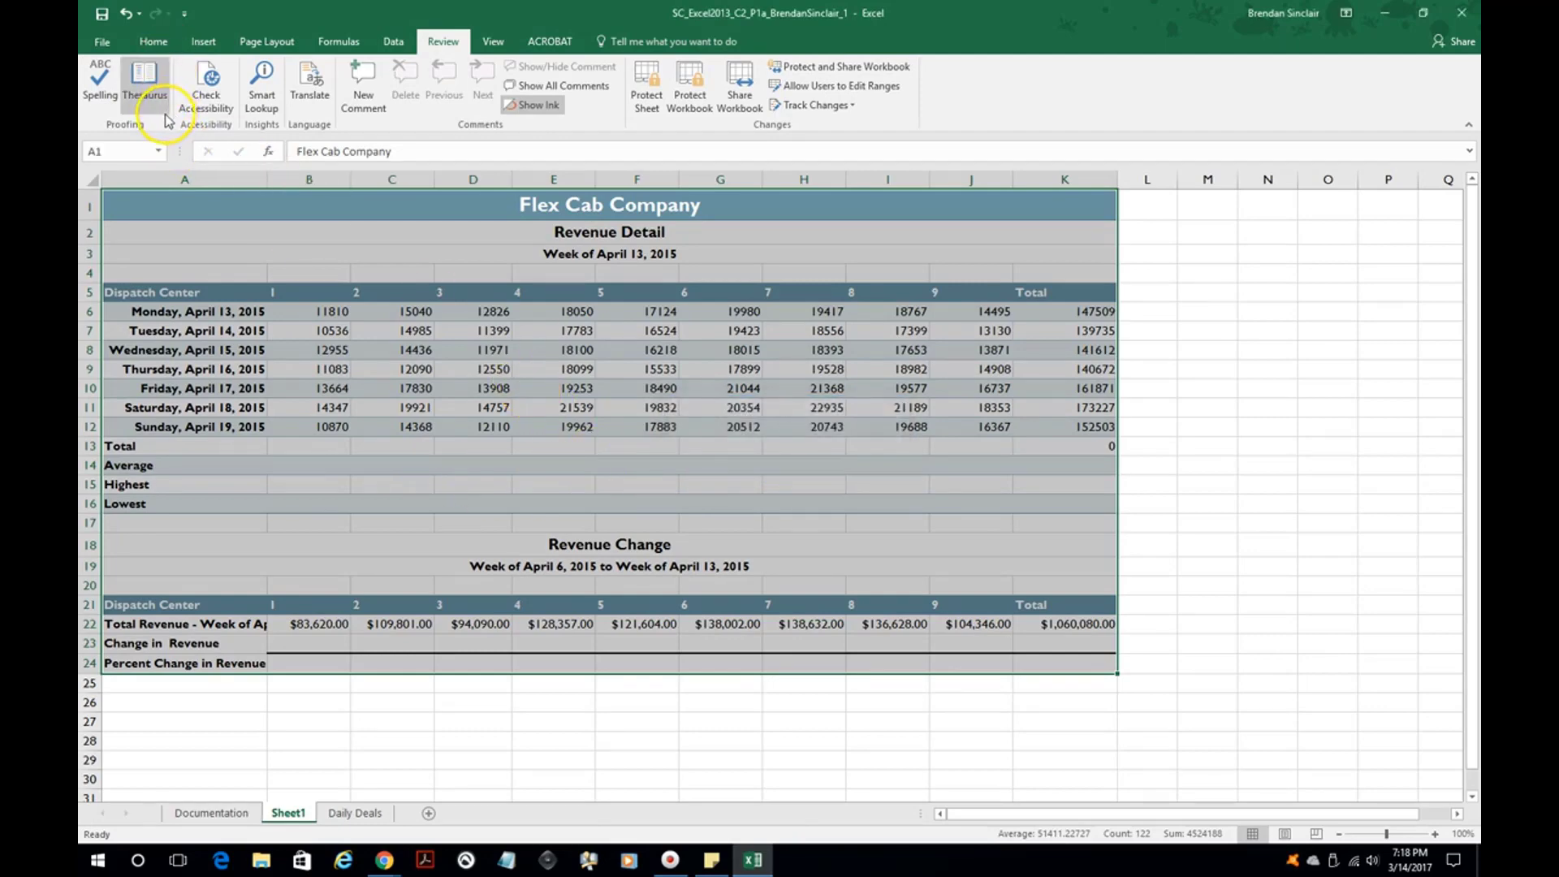
click(520, 428)
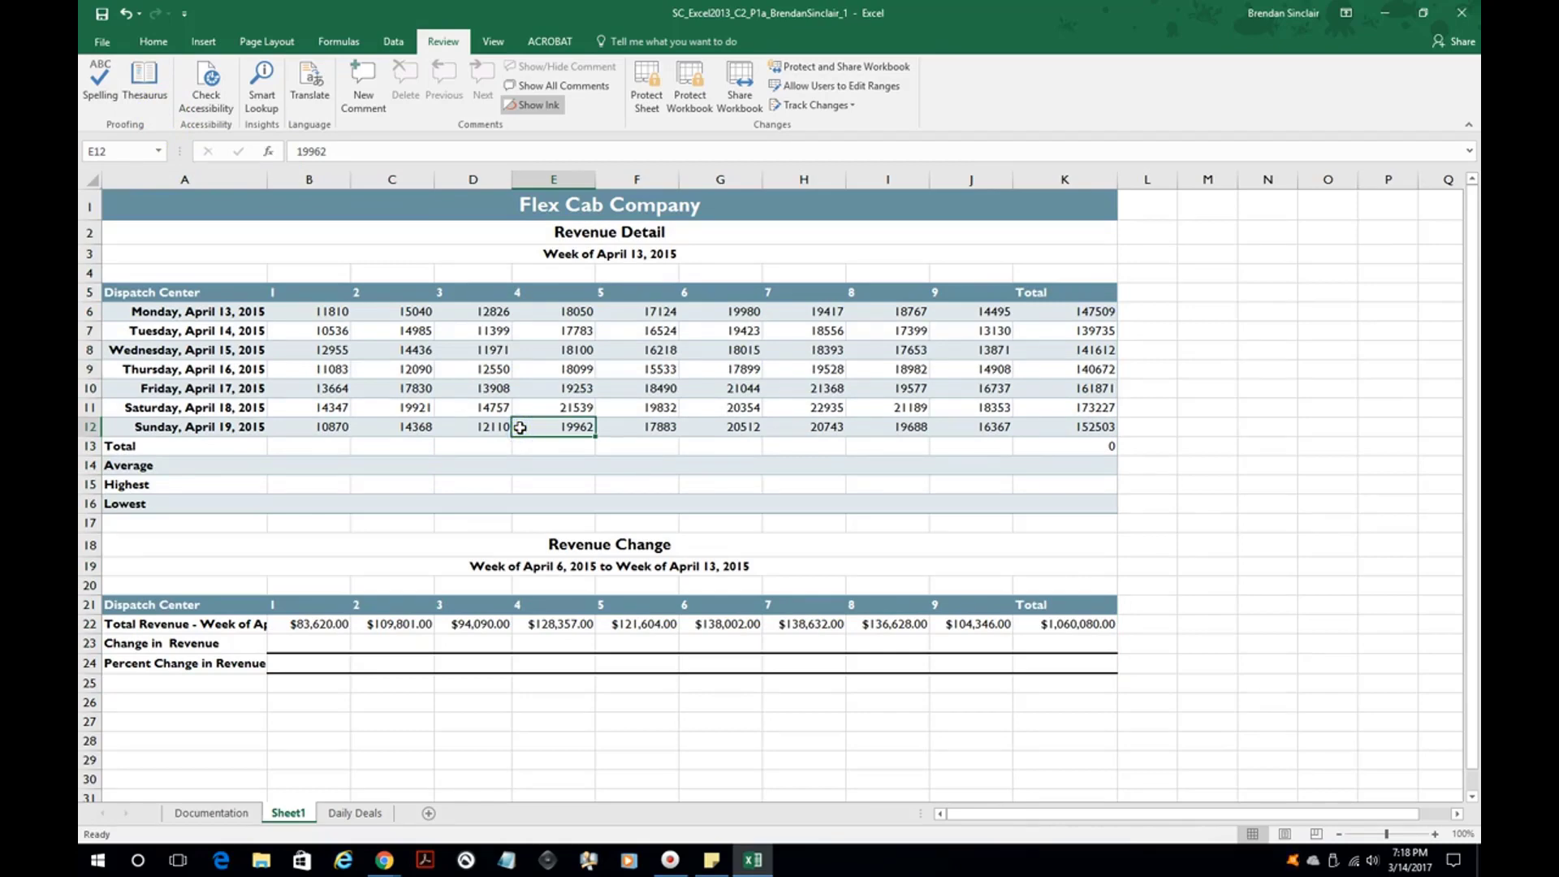
Add a header to the printed pages and place the cursor in its centre section.
click(203, 44)
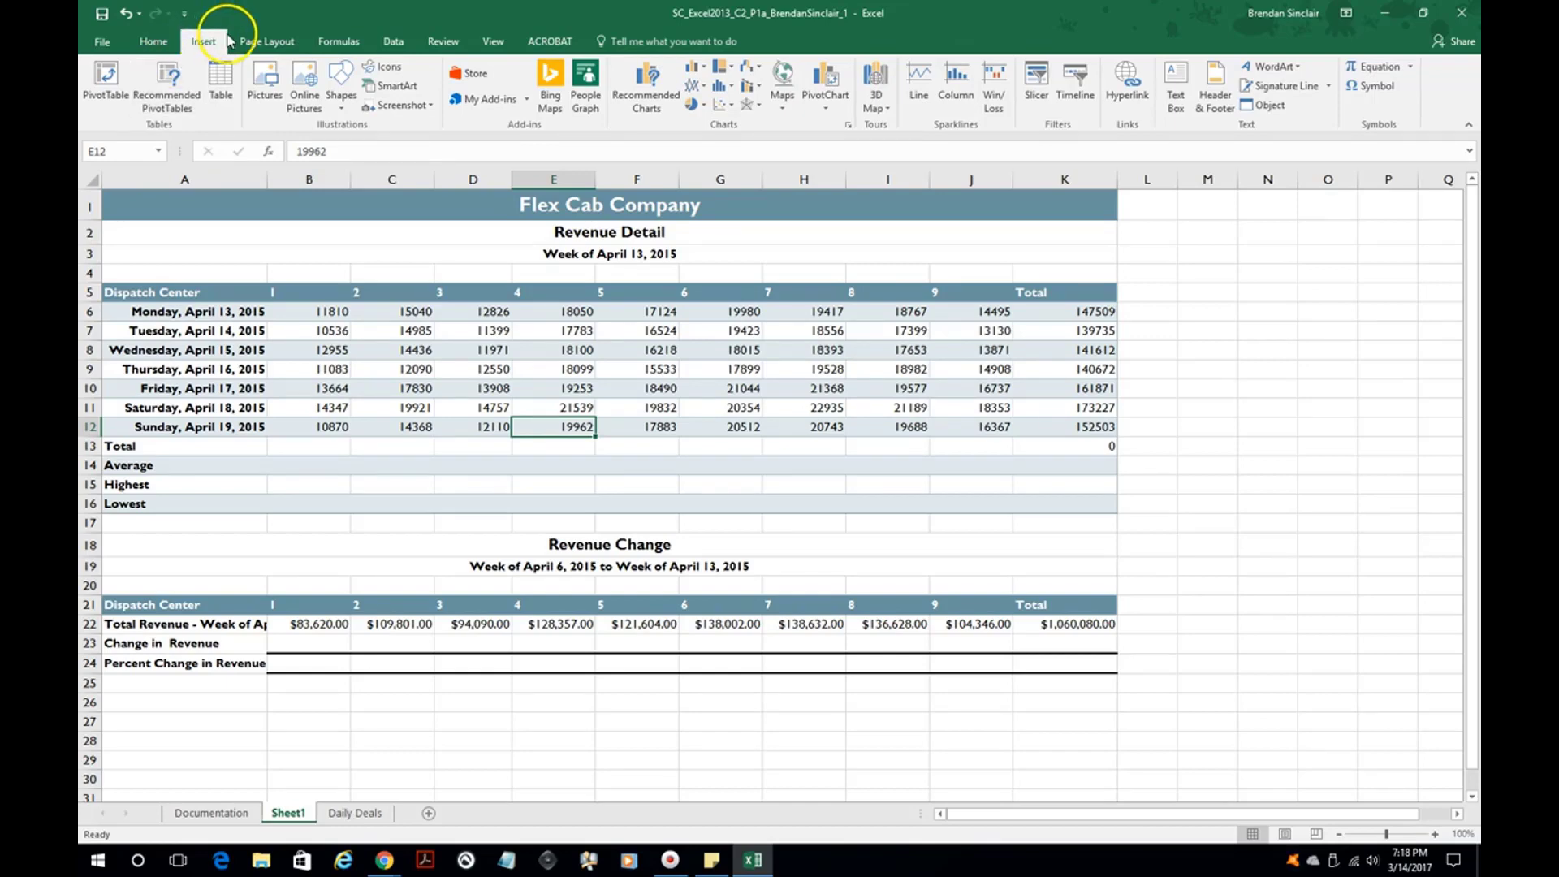
click(1218, 116)
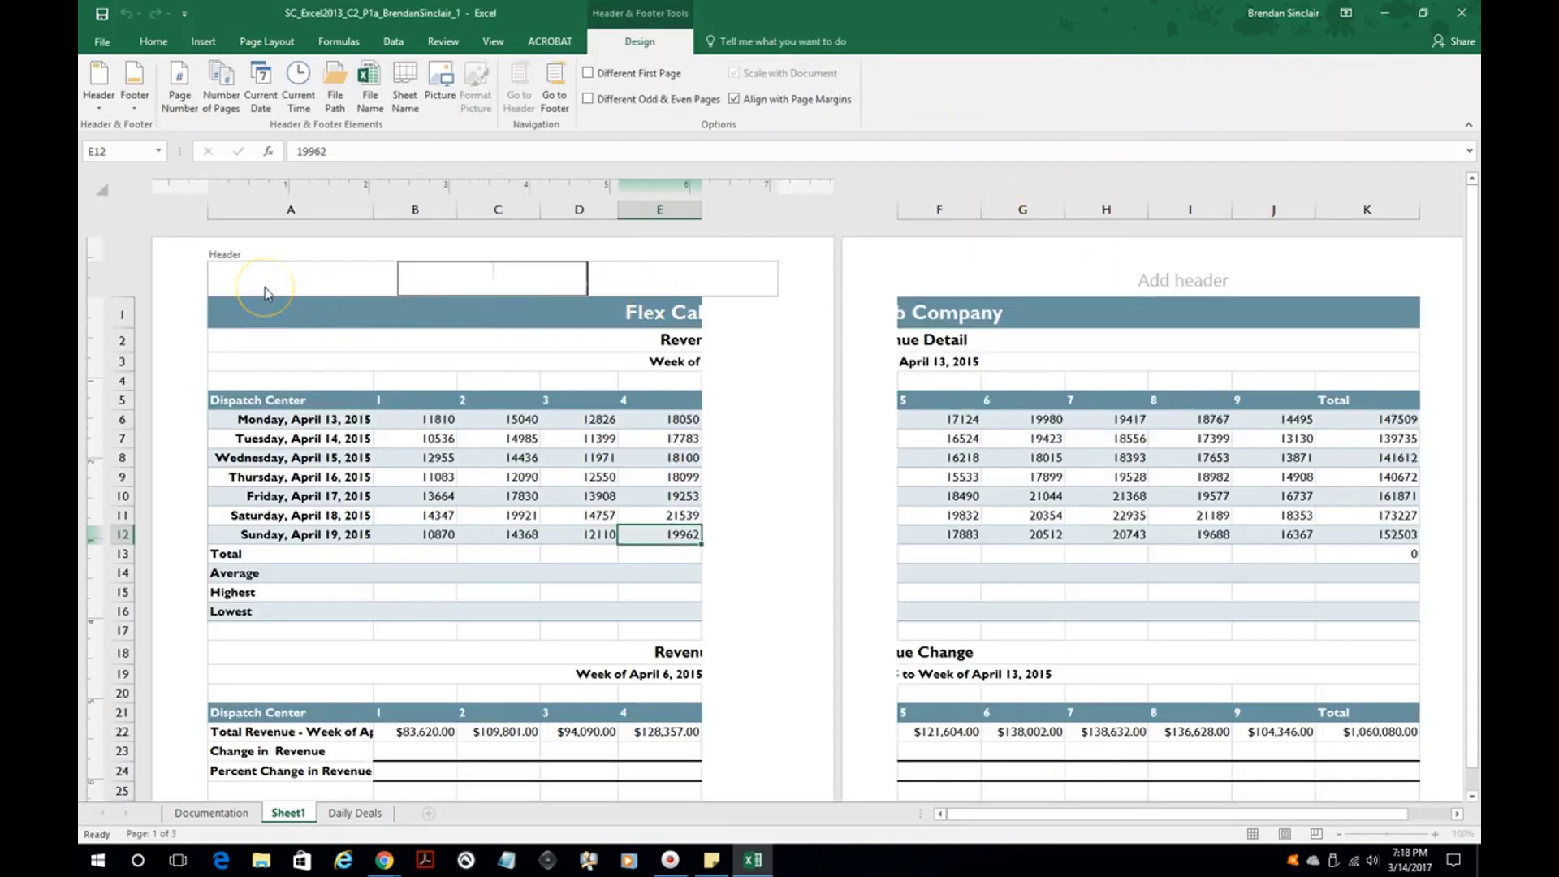
click(384, 309)
click(487, 302)
click(484, 286)
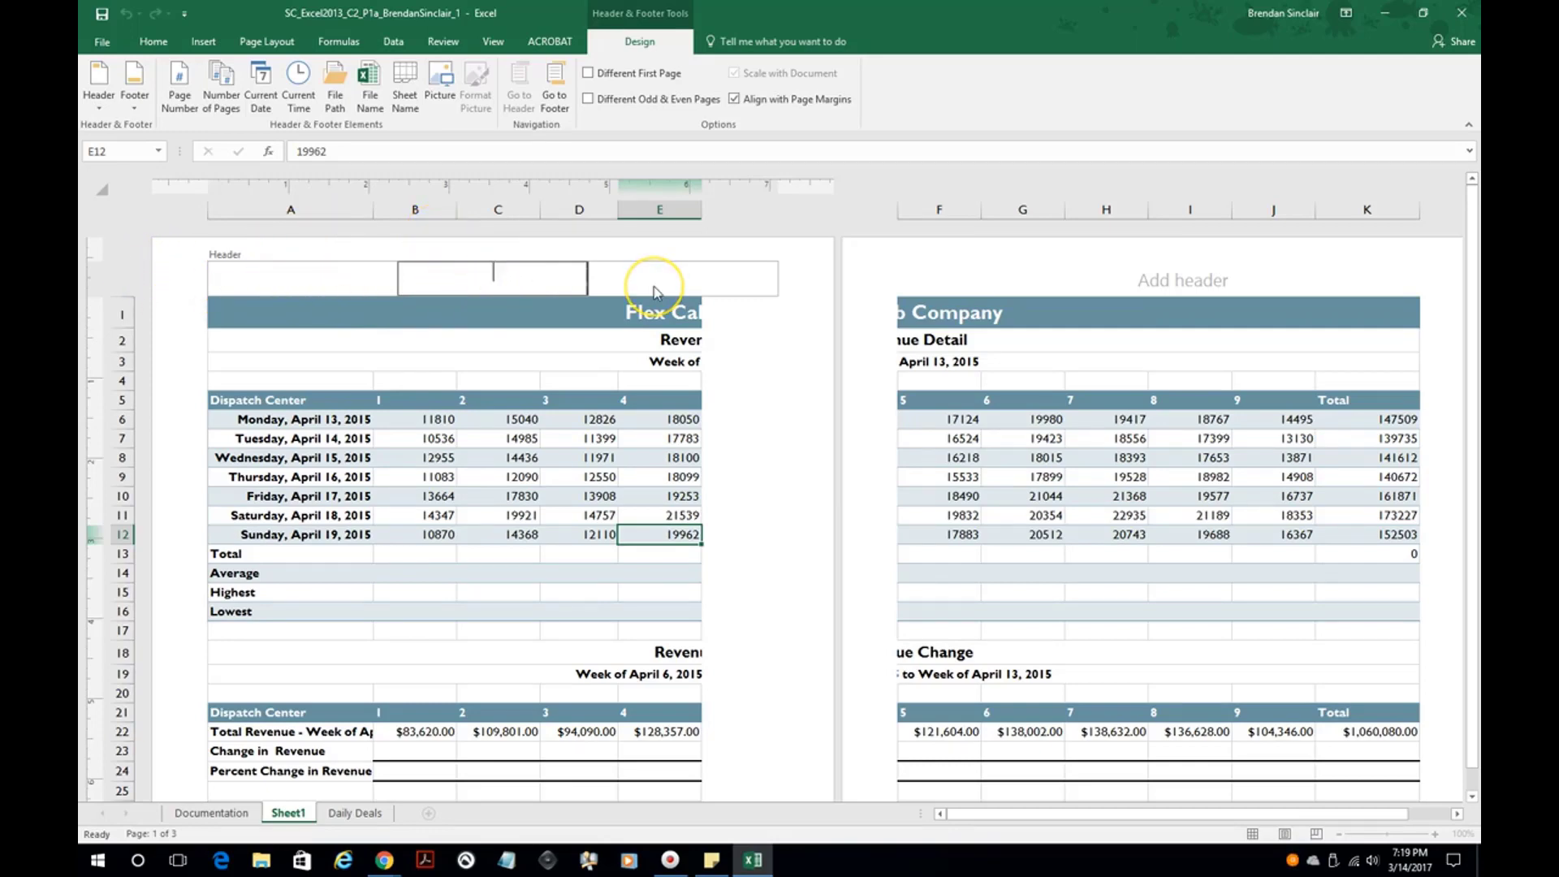
click(620, 339)
scroll(610, 359, down, 4)
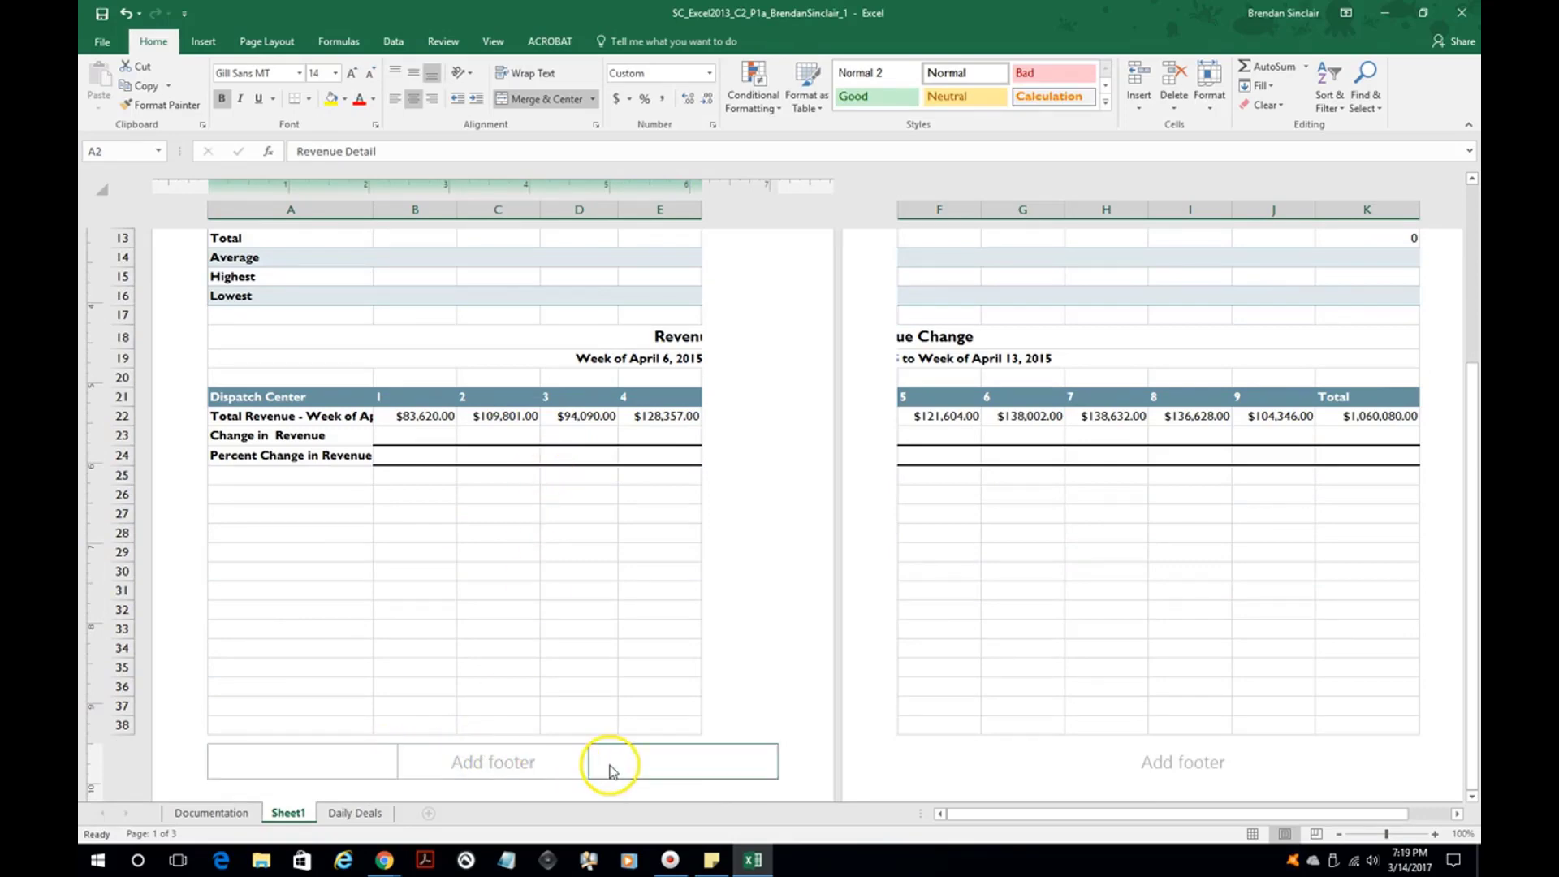
scroll(592, 609, up, 5)
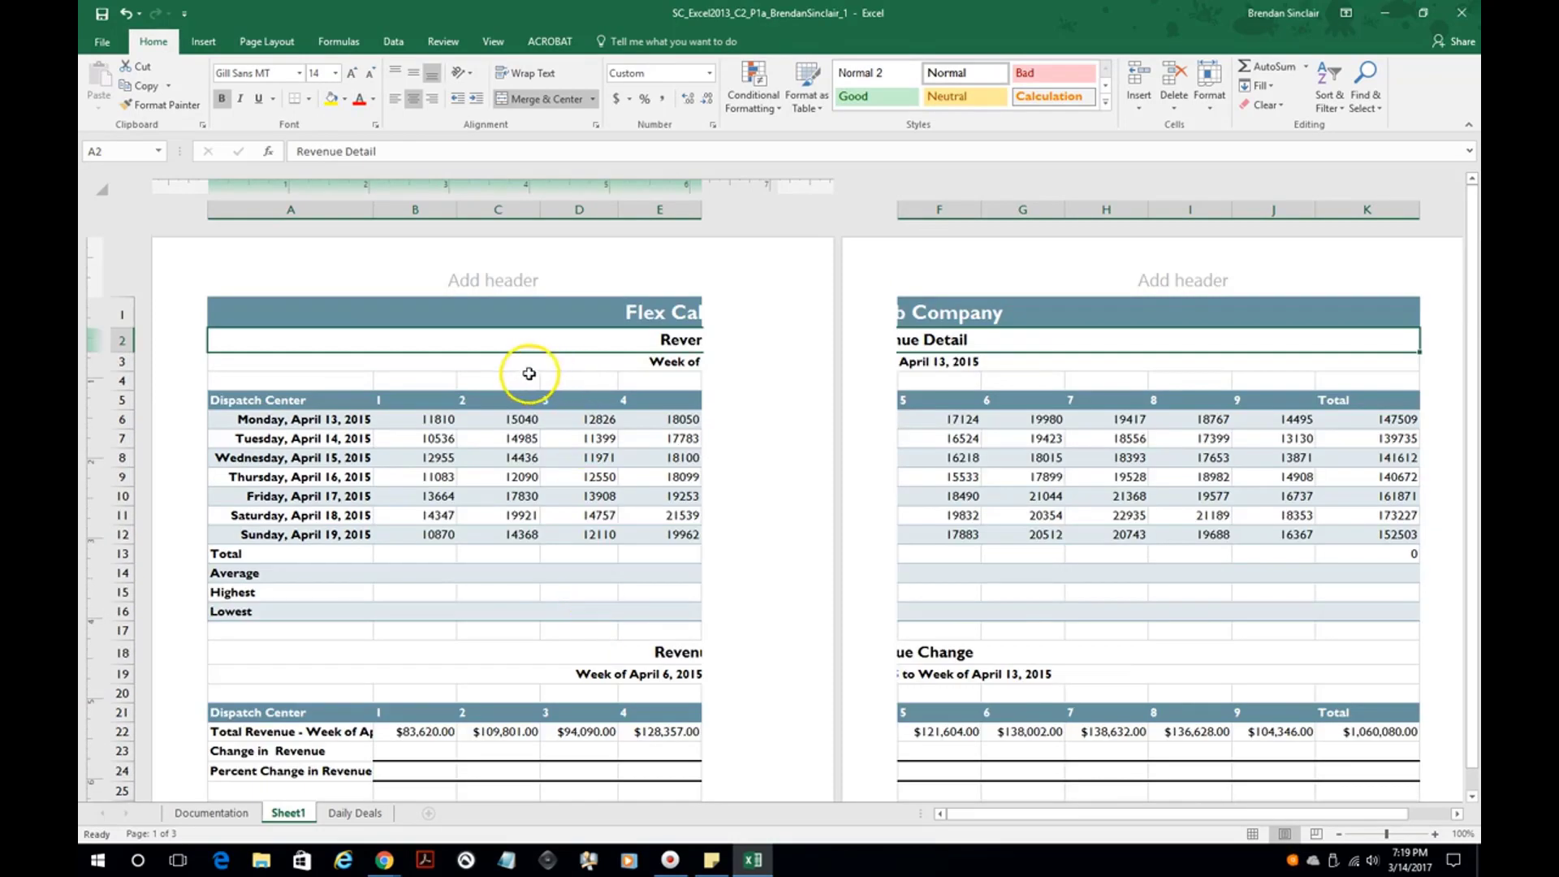
click(503, 276)
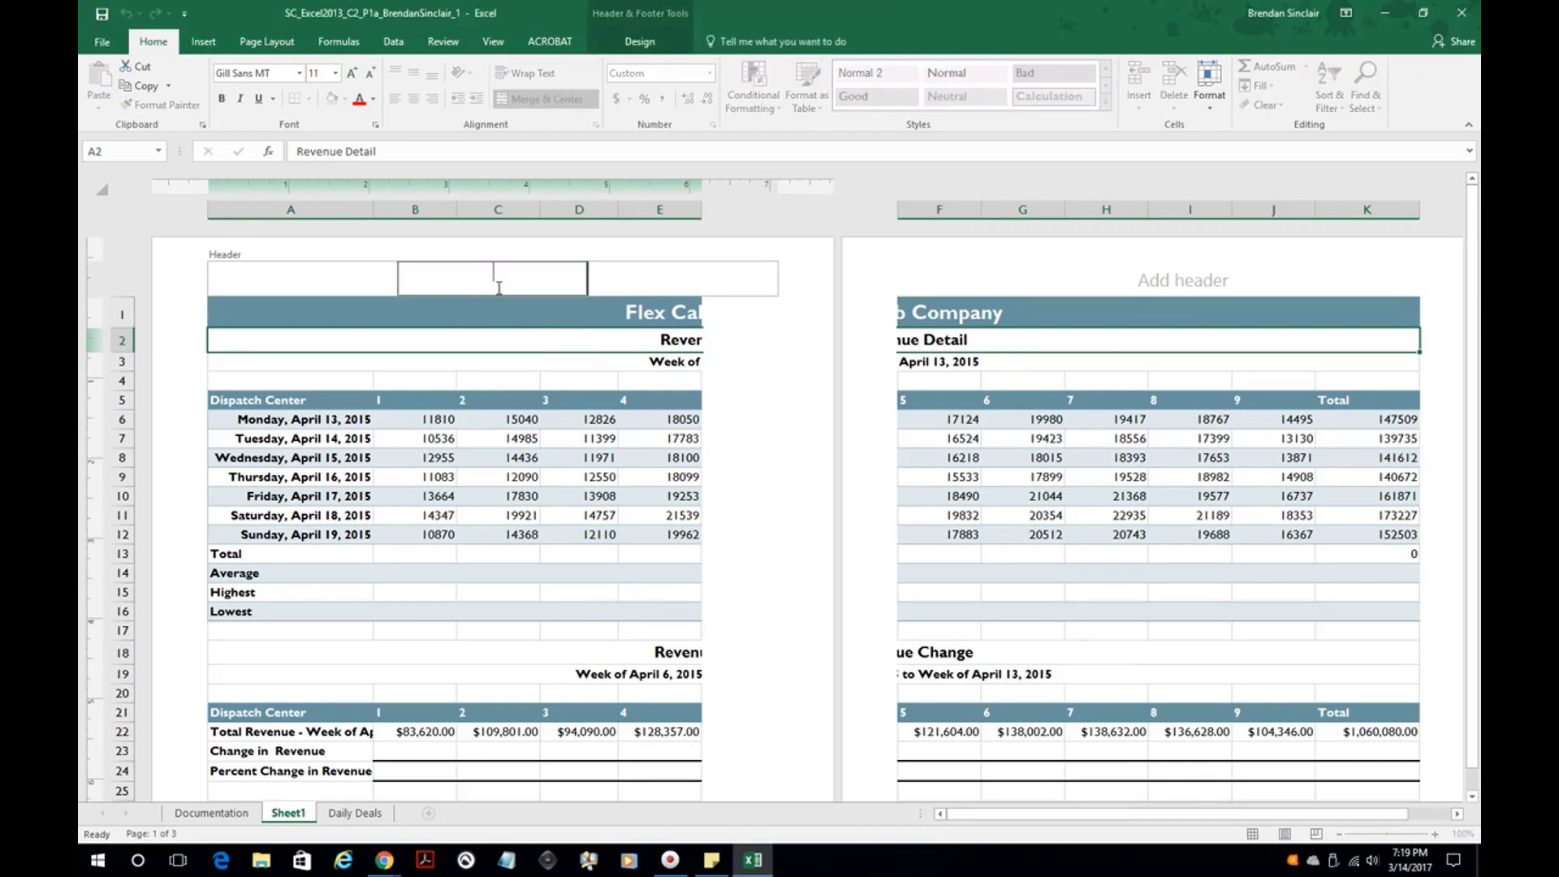
Type 'asdfasdf' in the centre header, with Page Number at left and Sheet Name at right.
click(640, 41)
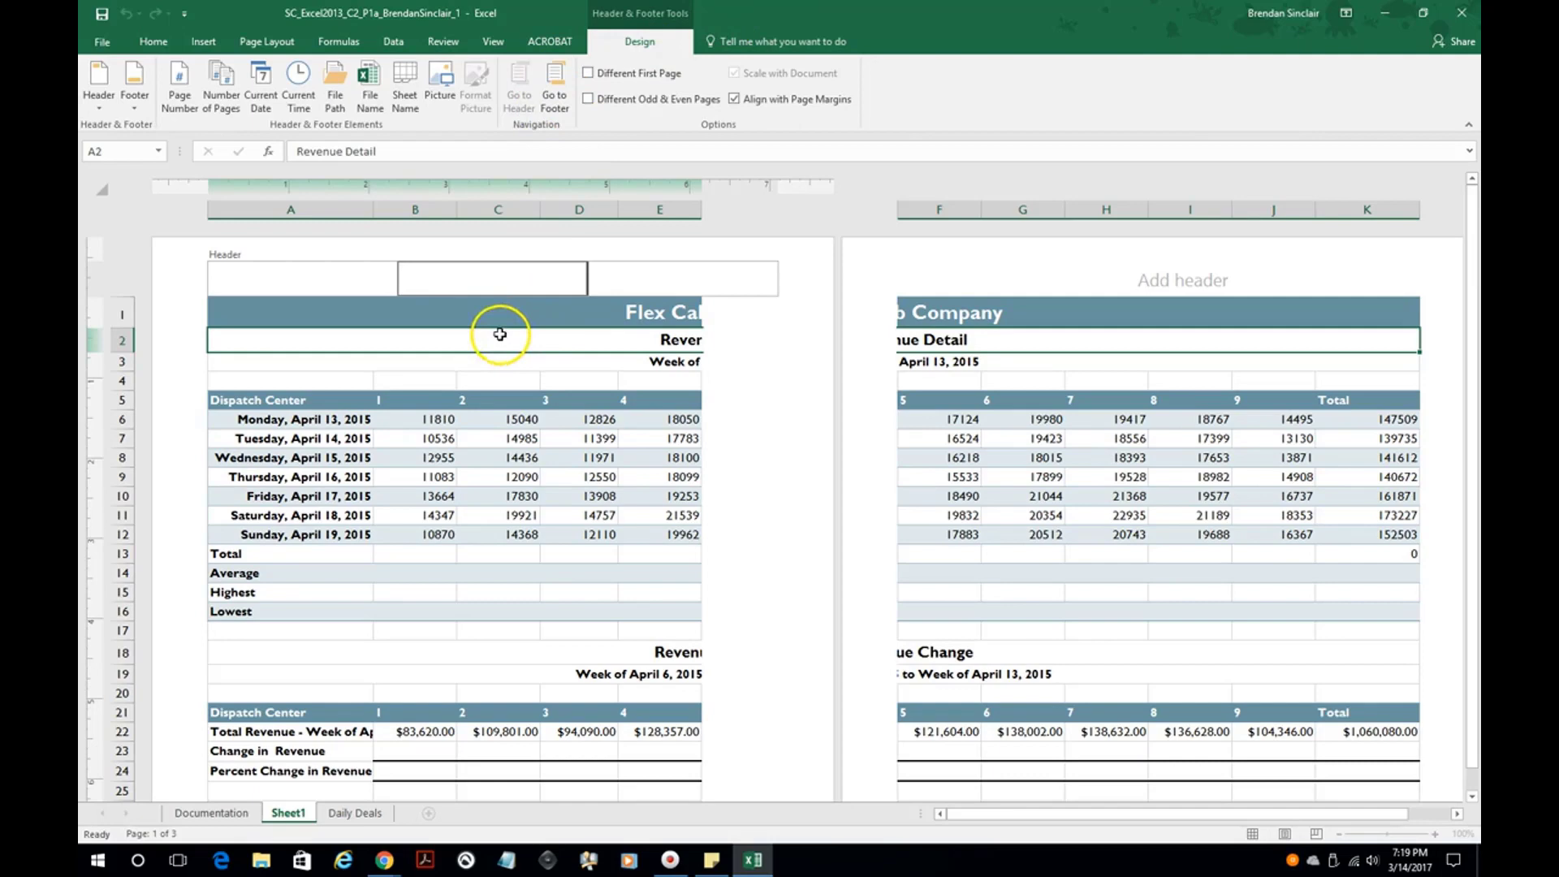
text(asdfasdf)
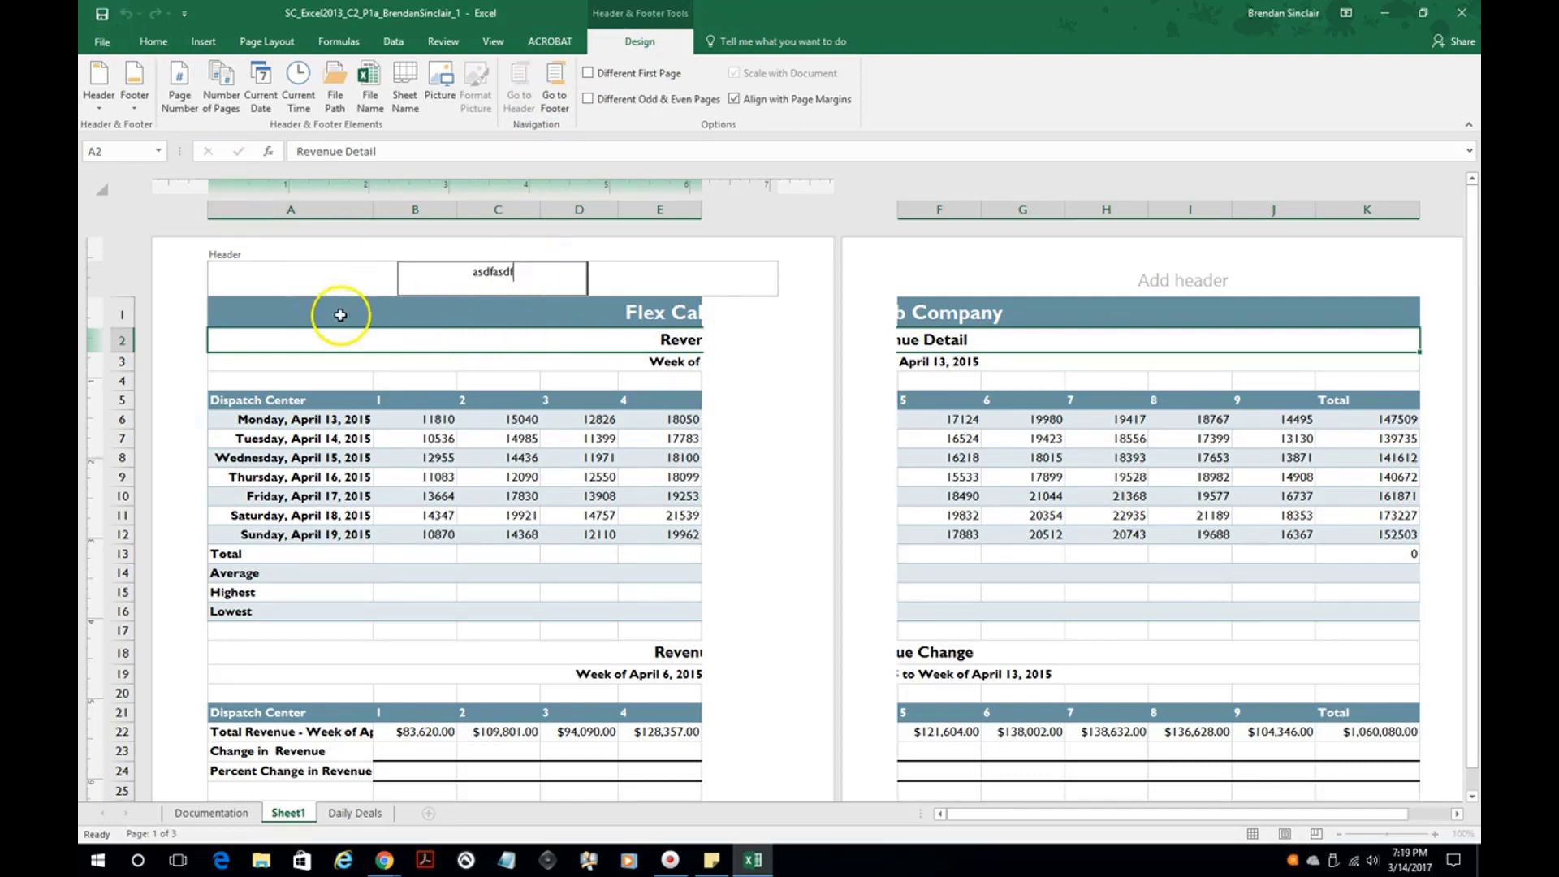
click(338, 284)
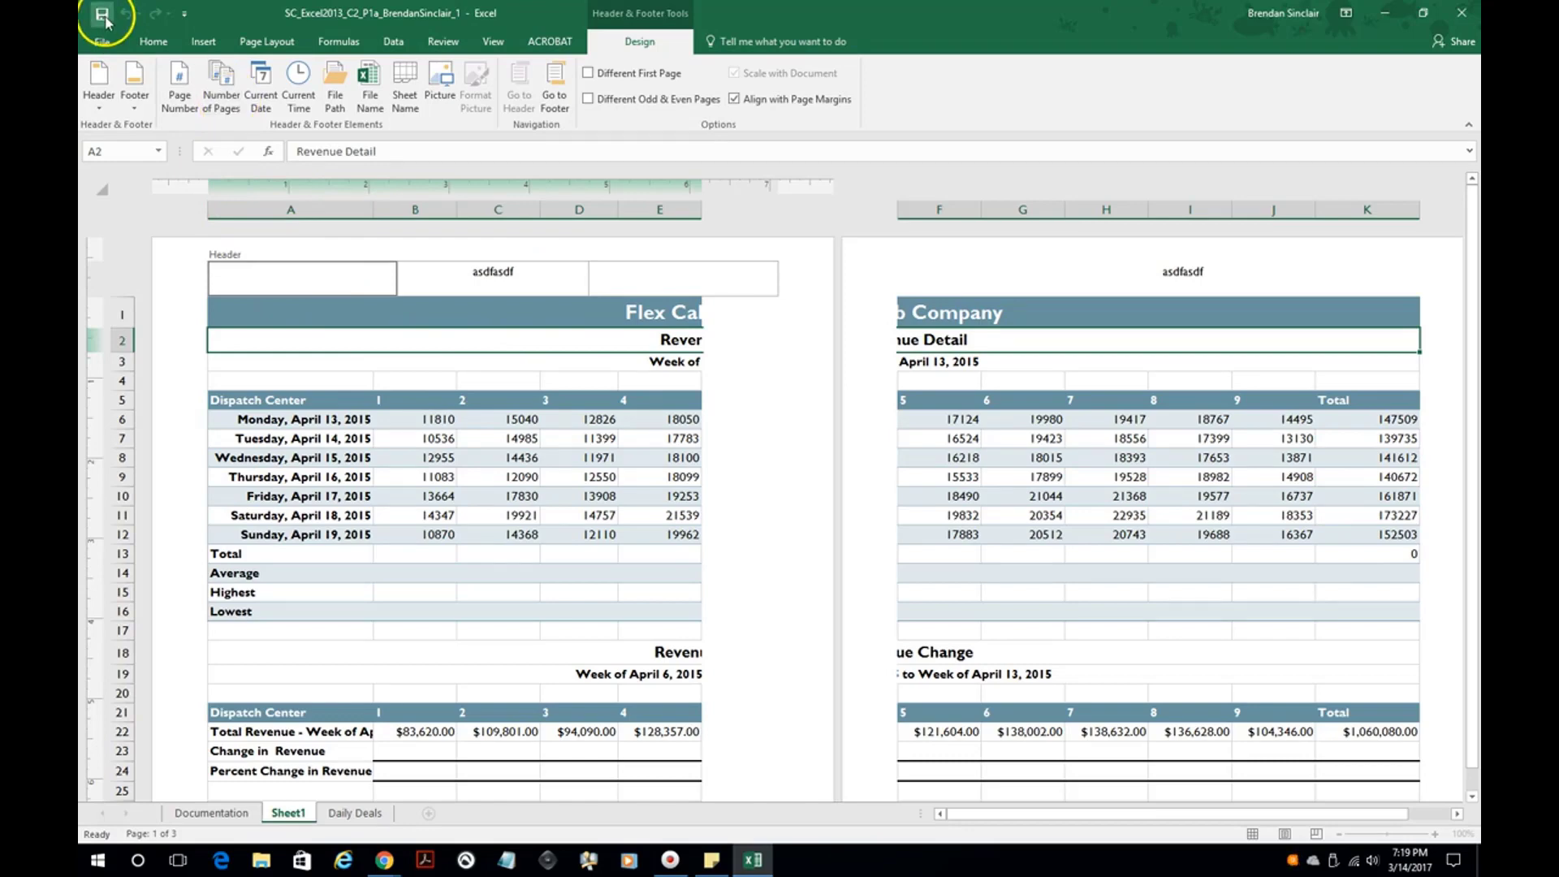
click(180, 99)
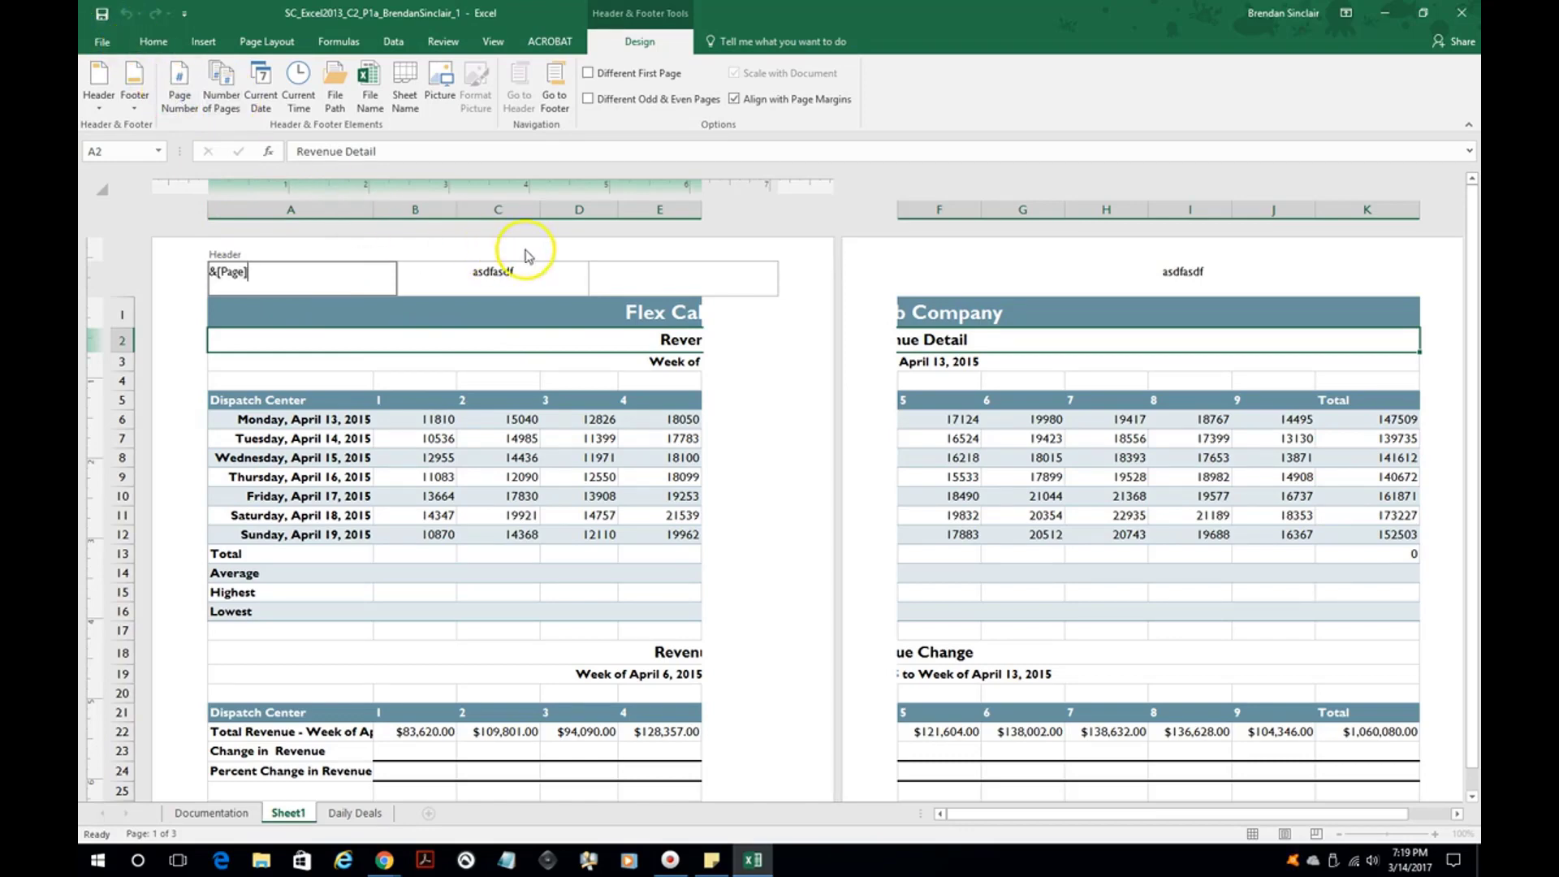
click(597, 277)
click(404, 98)
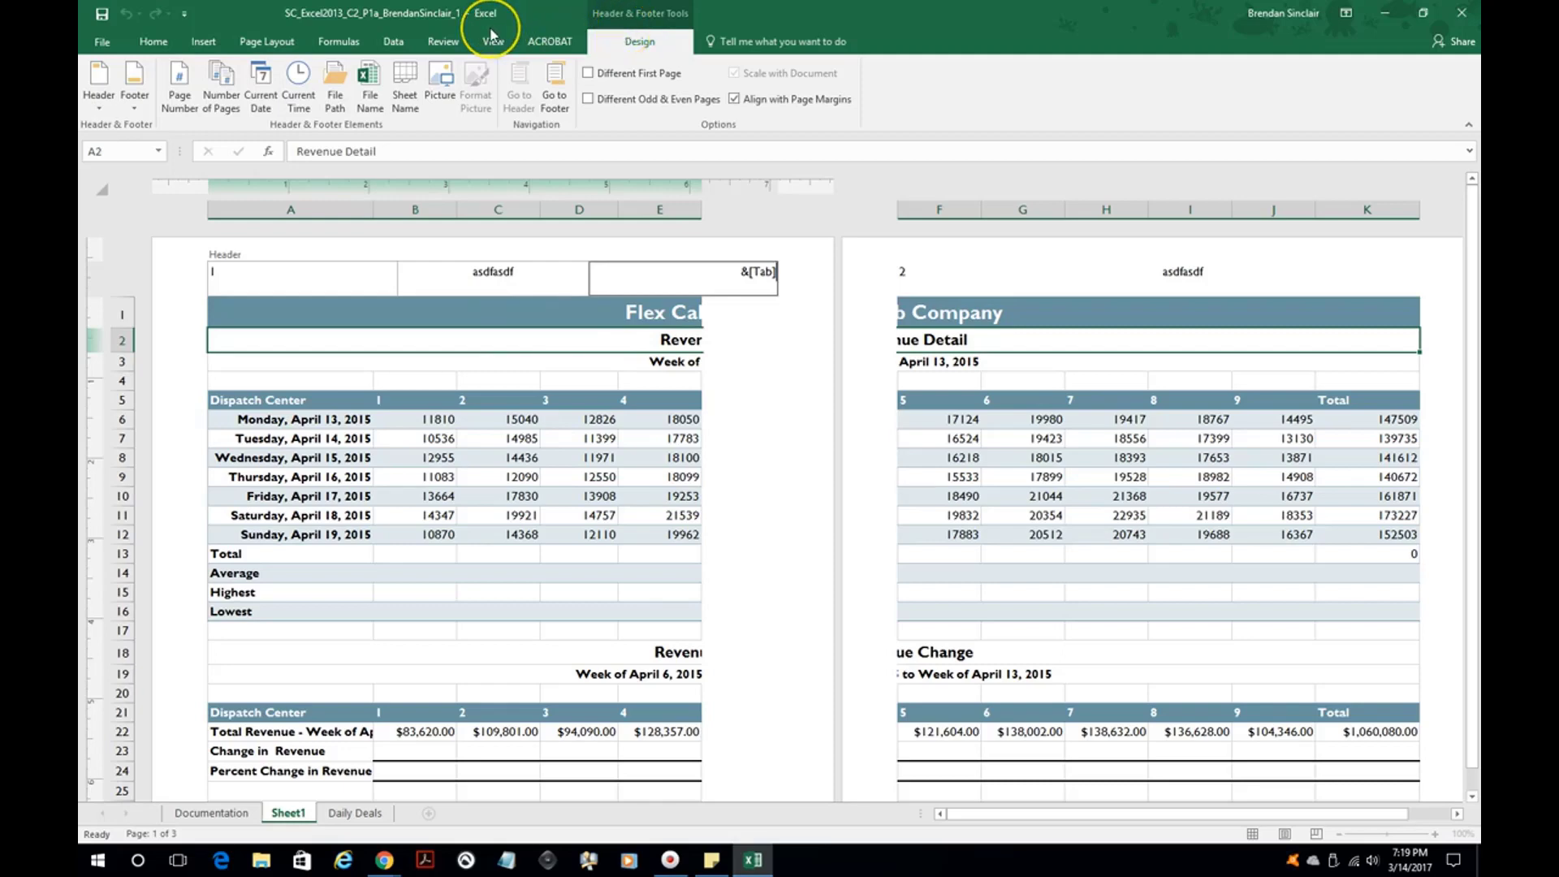
Finish editing the header and switch the sheet back to Normal view.
click(510, 398)
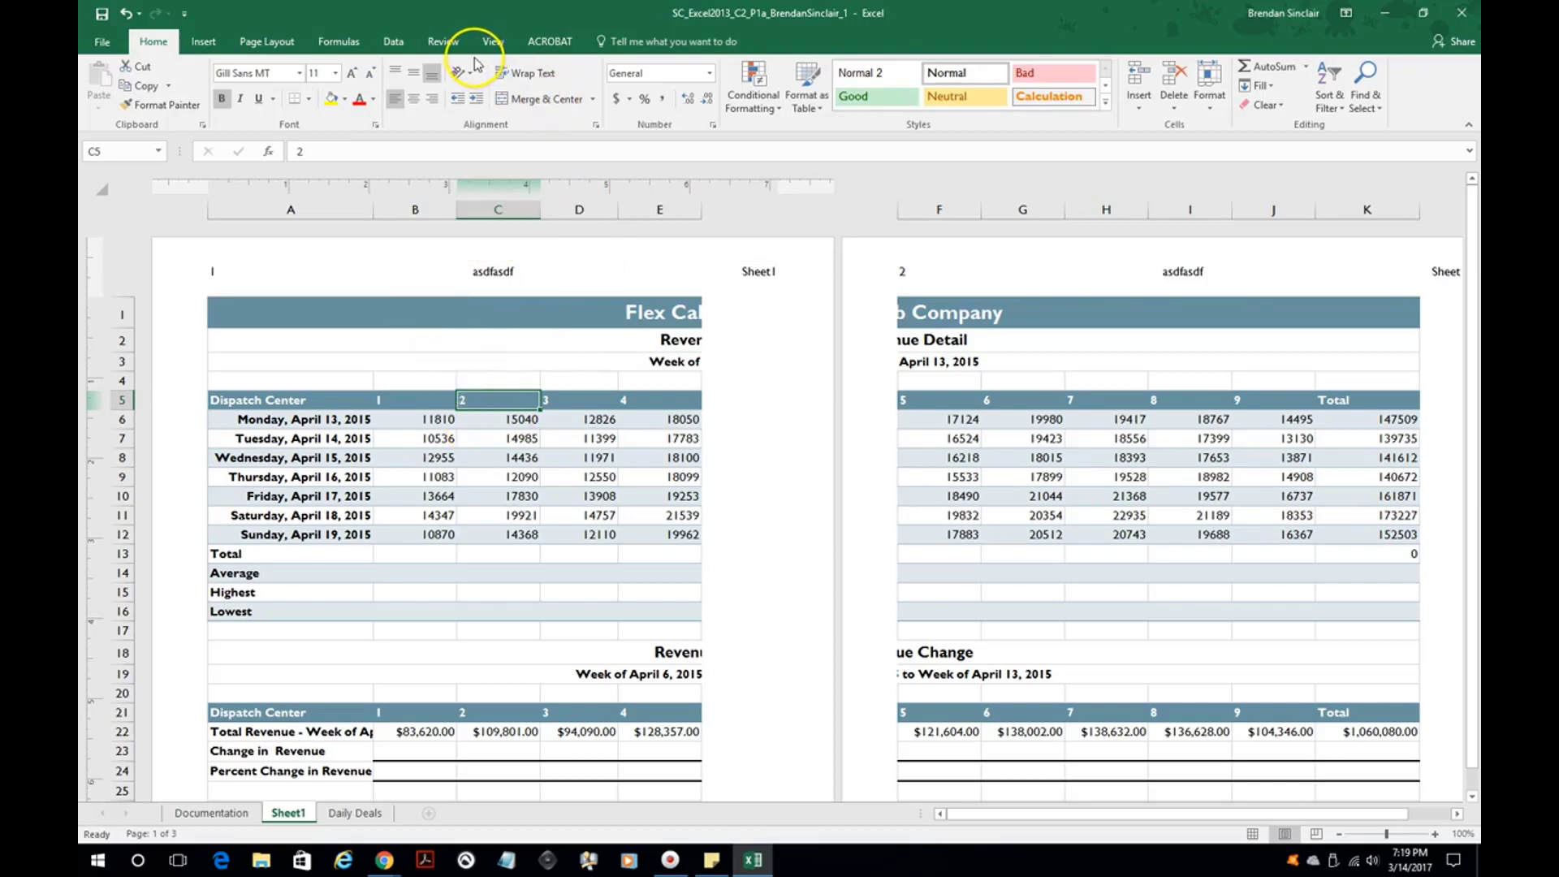
click(496, 41)
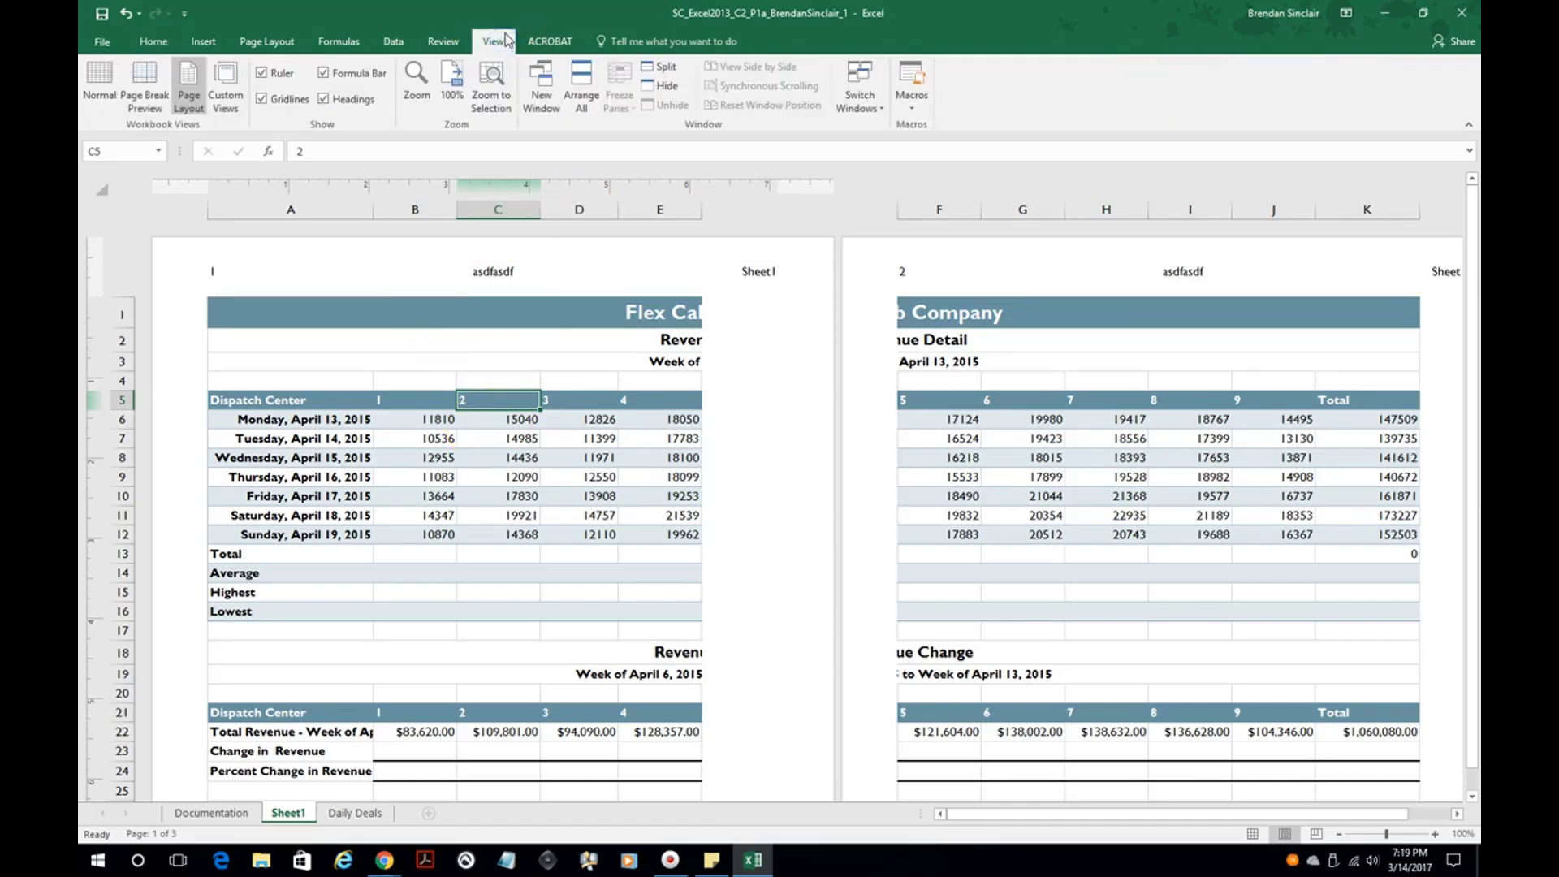
click(95, 104)
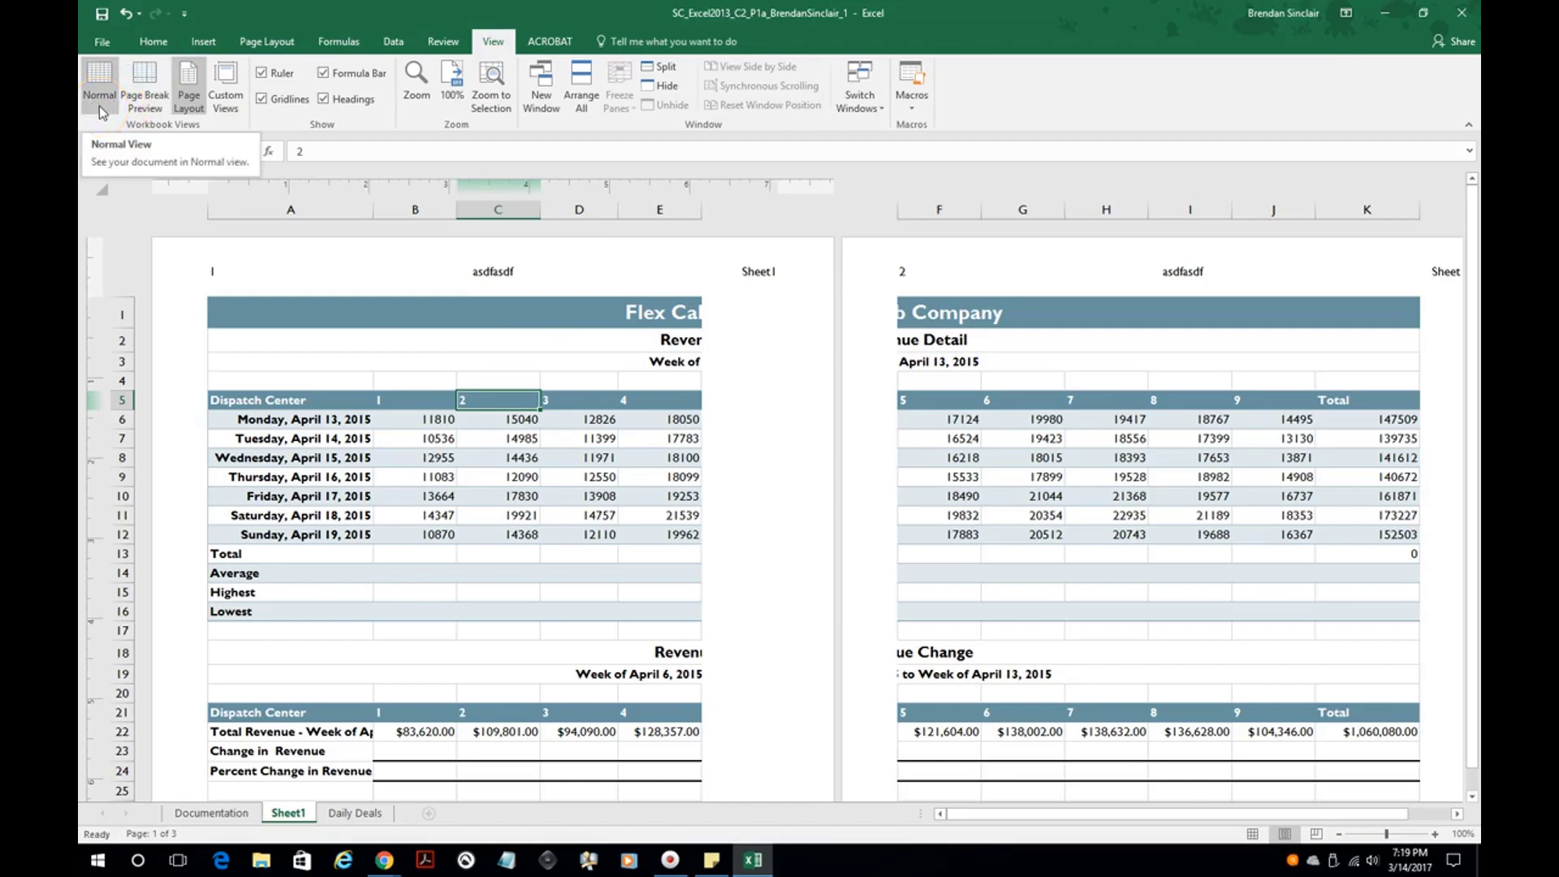
click(99, 105)
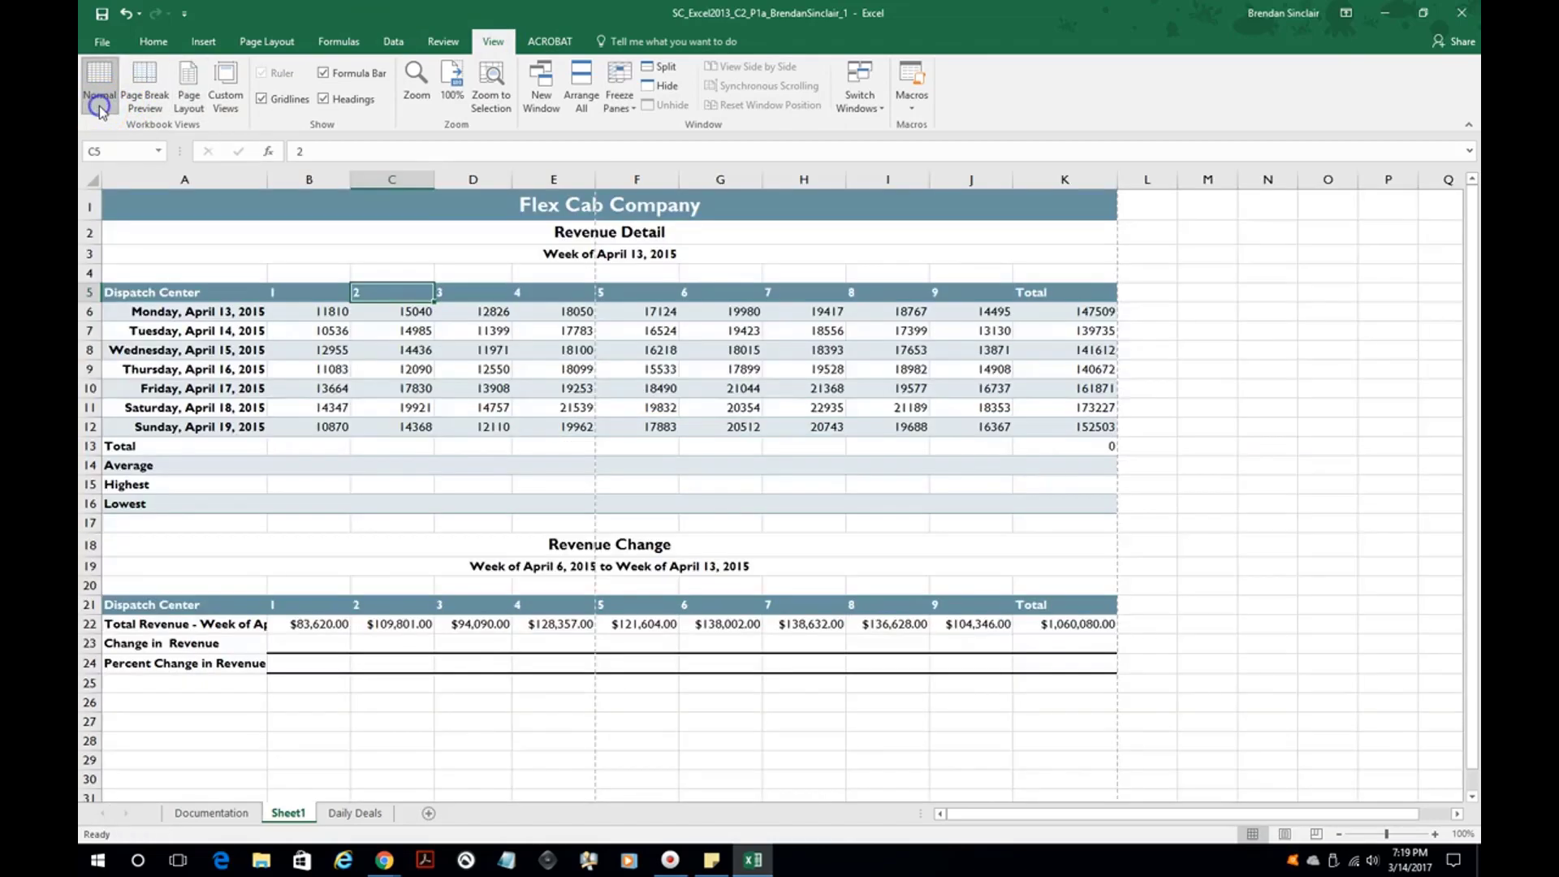
Widen column A to 24.13 so the full weekday dates display.
right_click(265, 179)
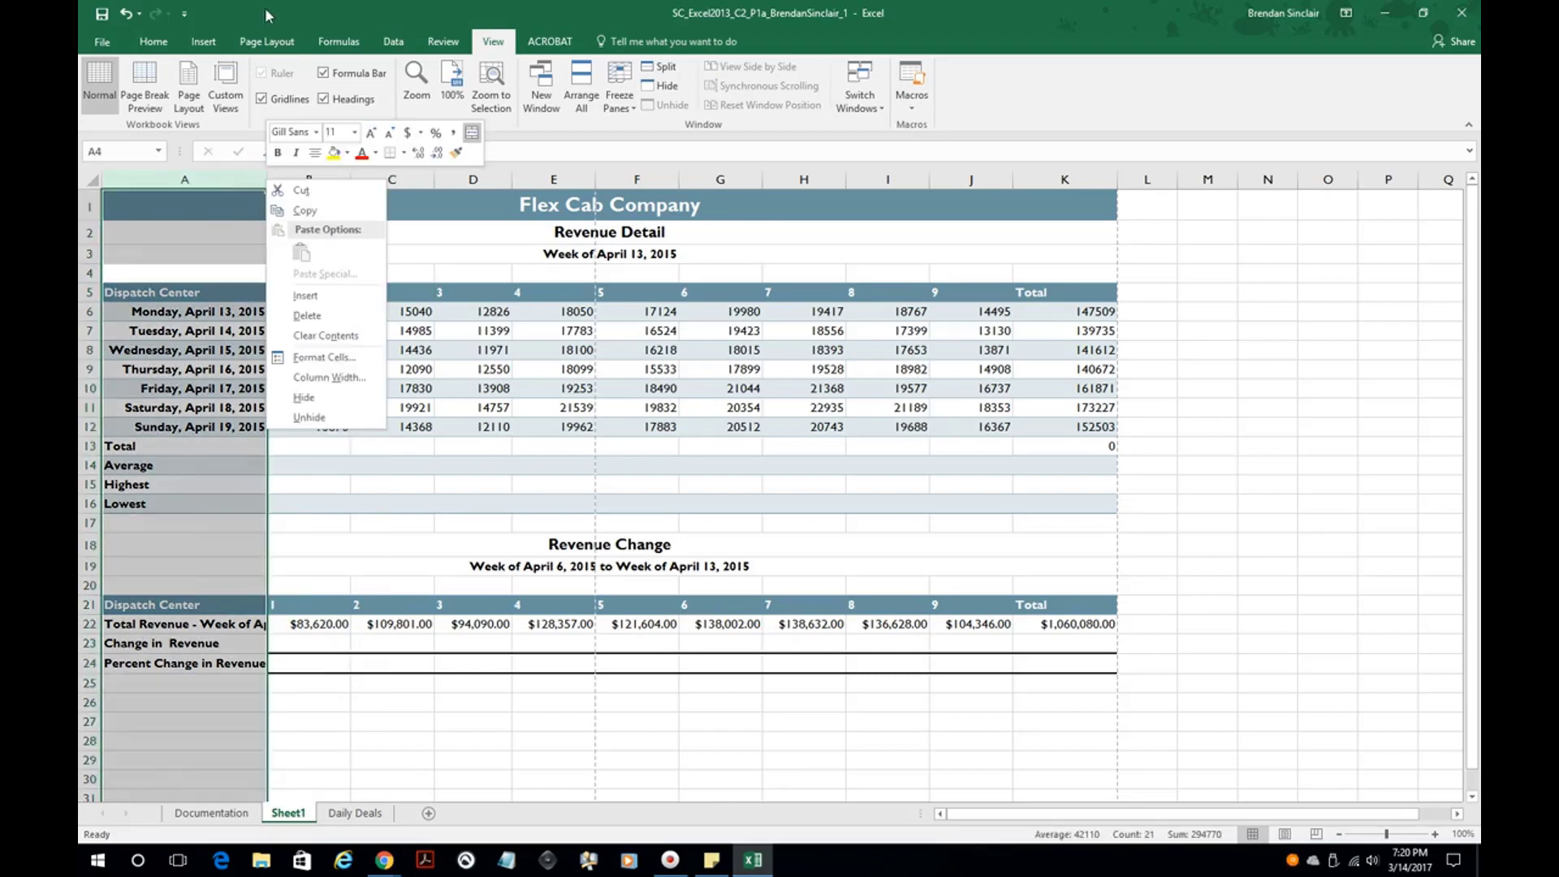
click(370, 385)
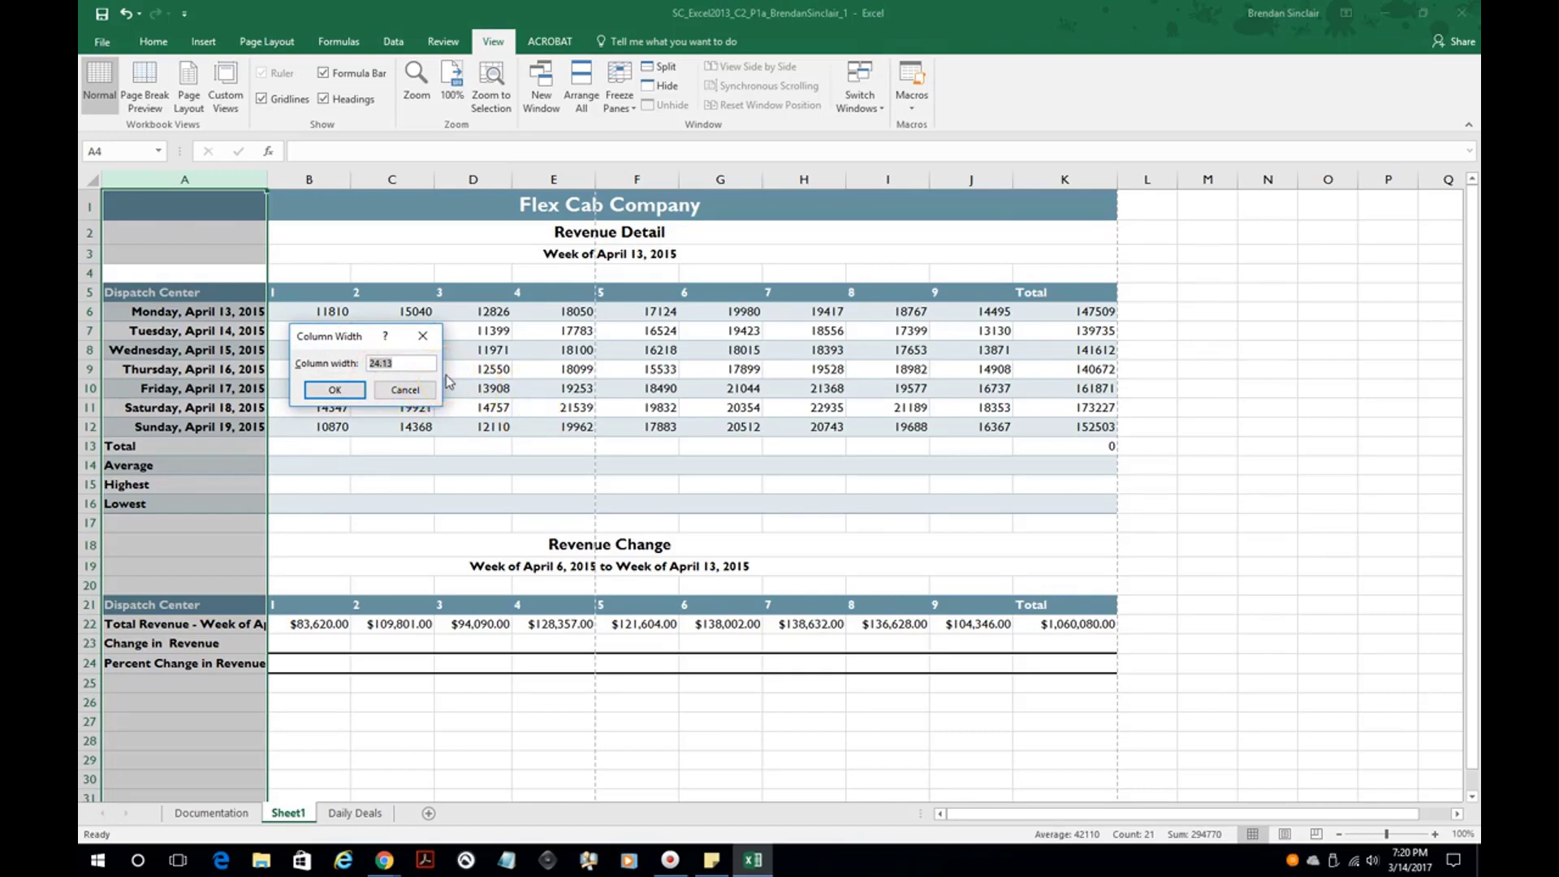
key(Return)
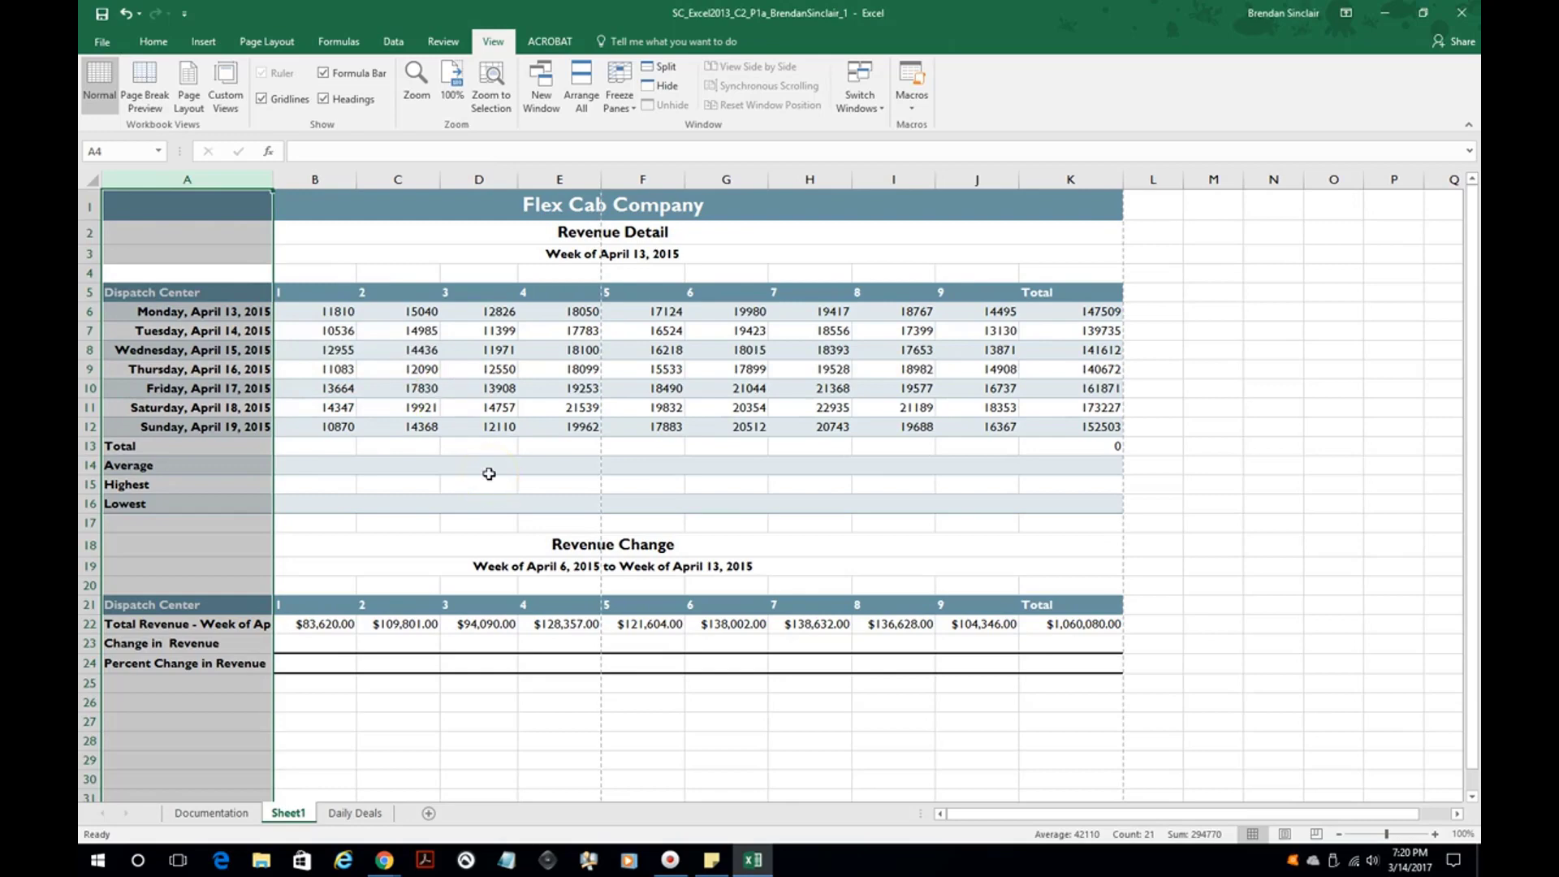
click(325, 350)
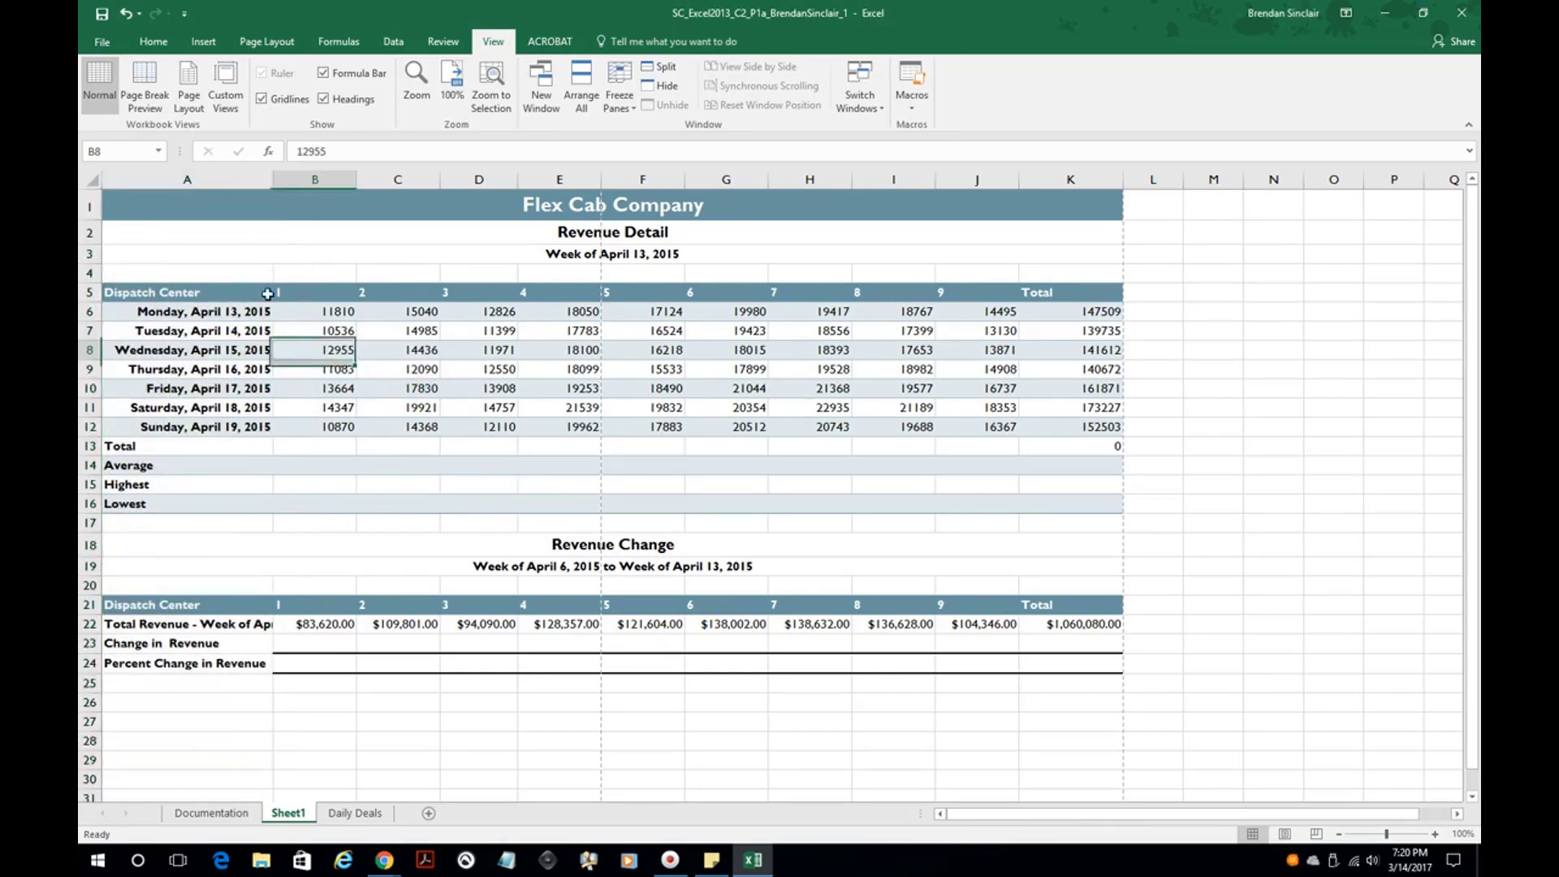
Give the Revenue Detail title in A2 red text on an orange fill.
click(153, 41)
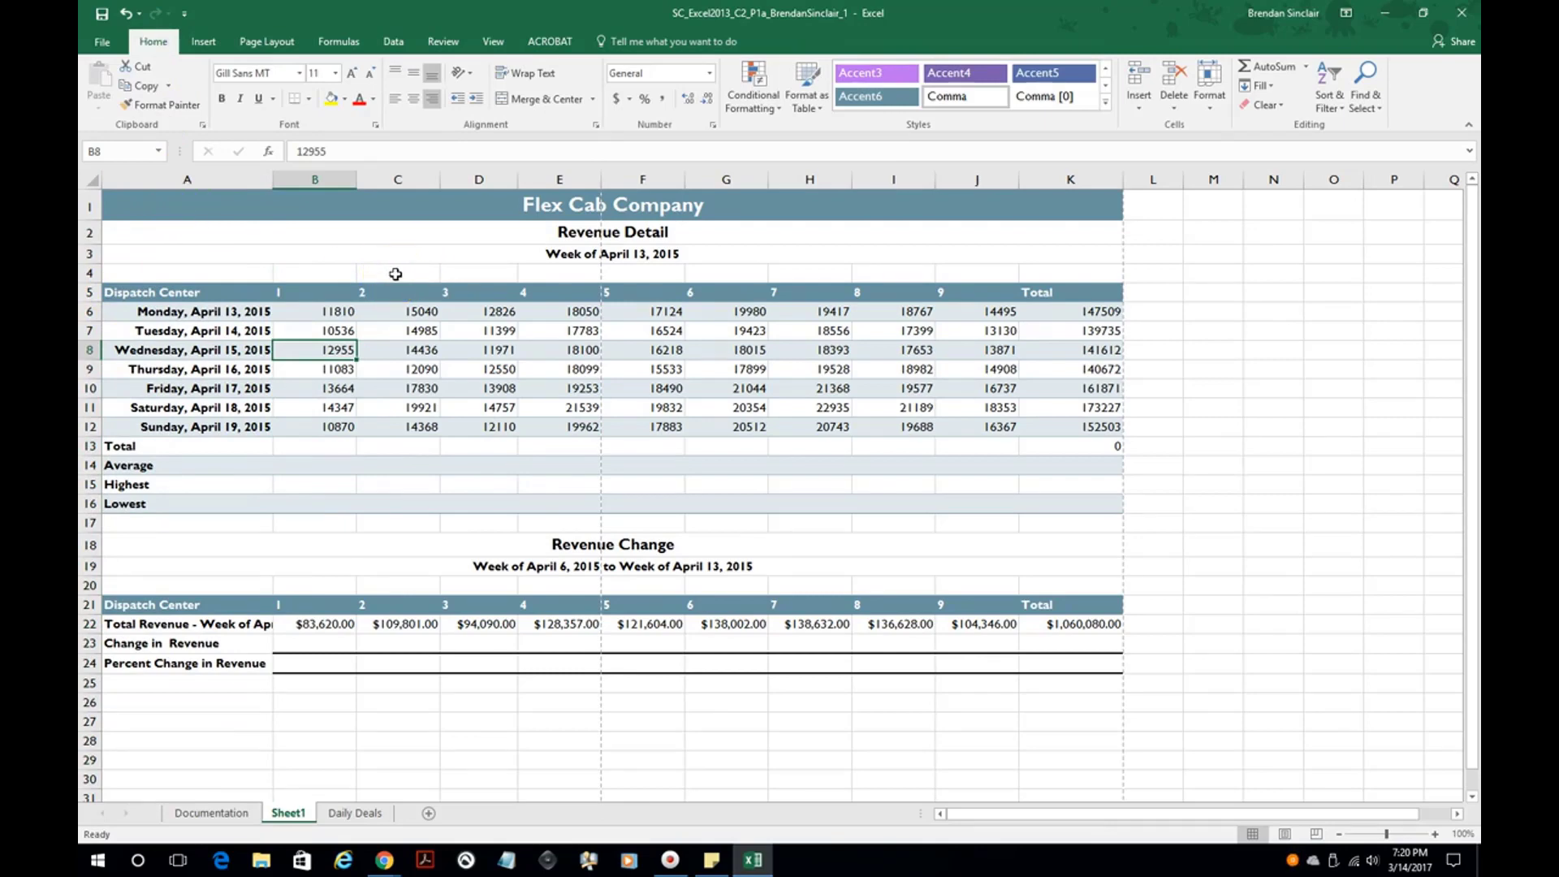
click(573, 233)
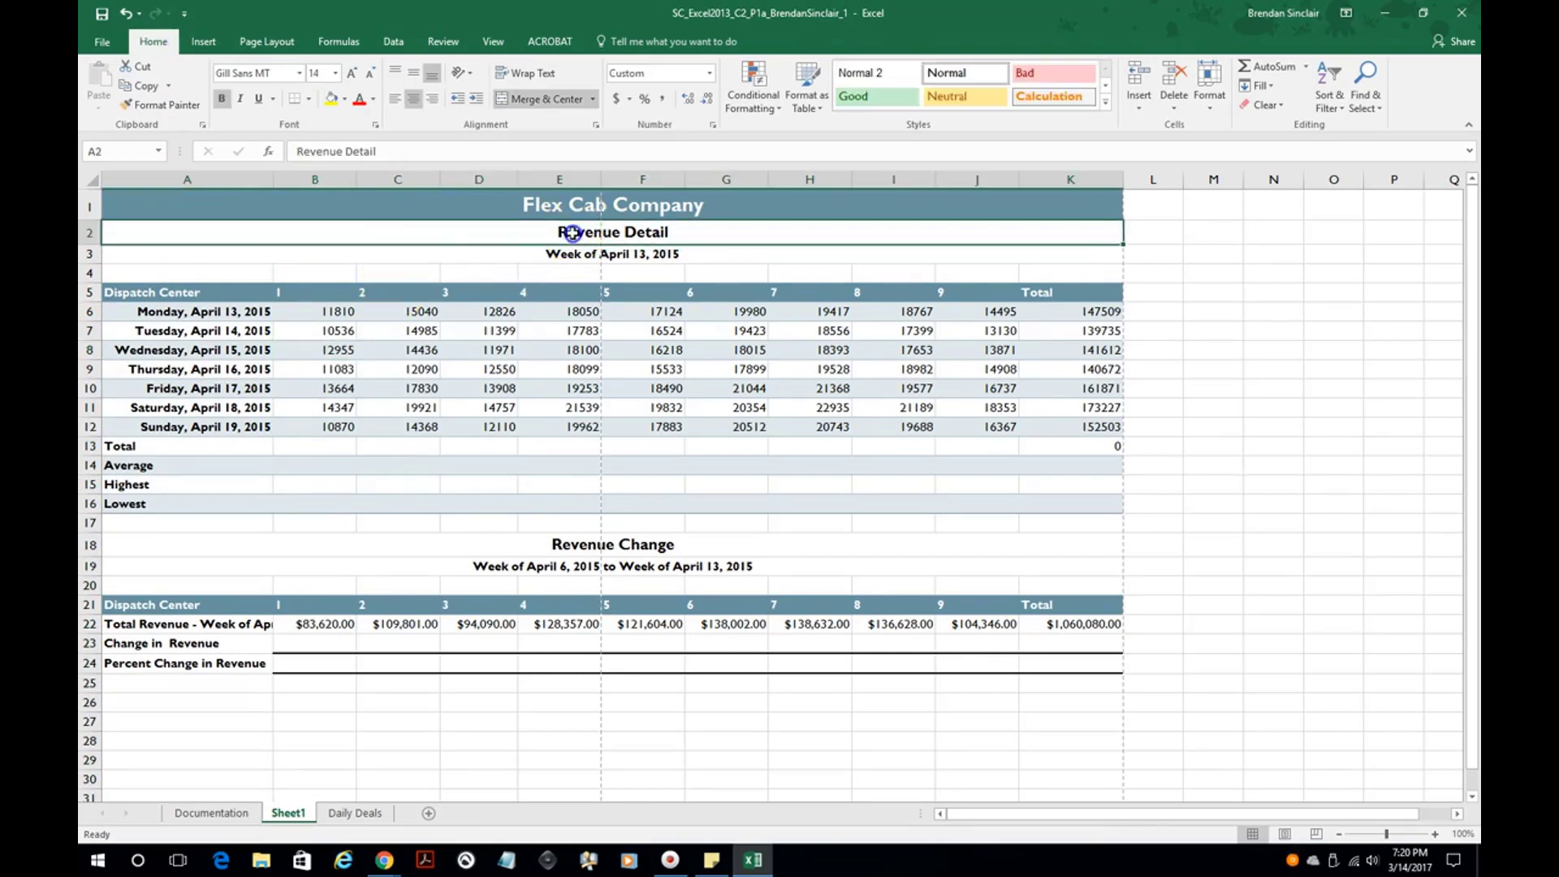
click(361, 98)
click(373, 99)
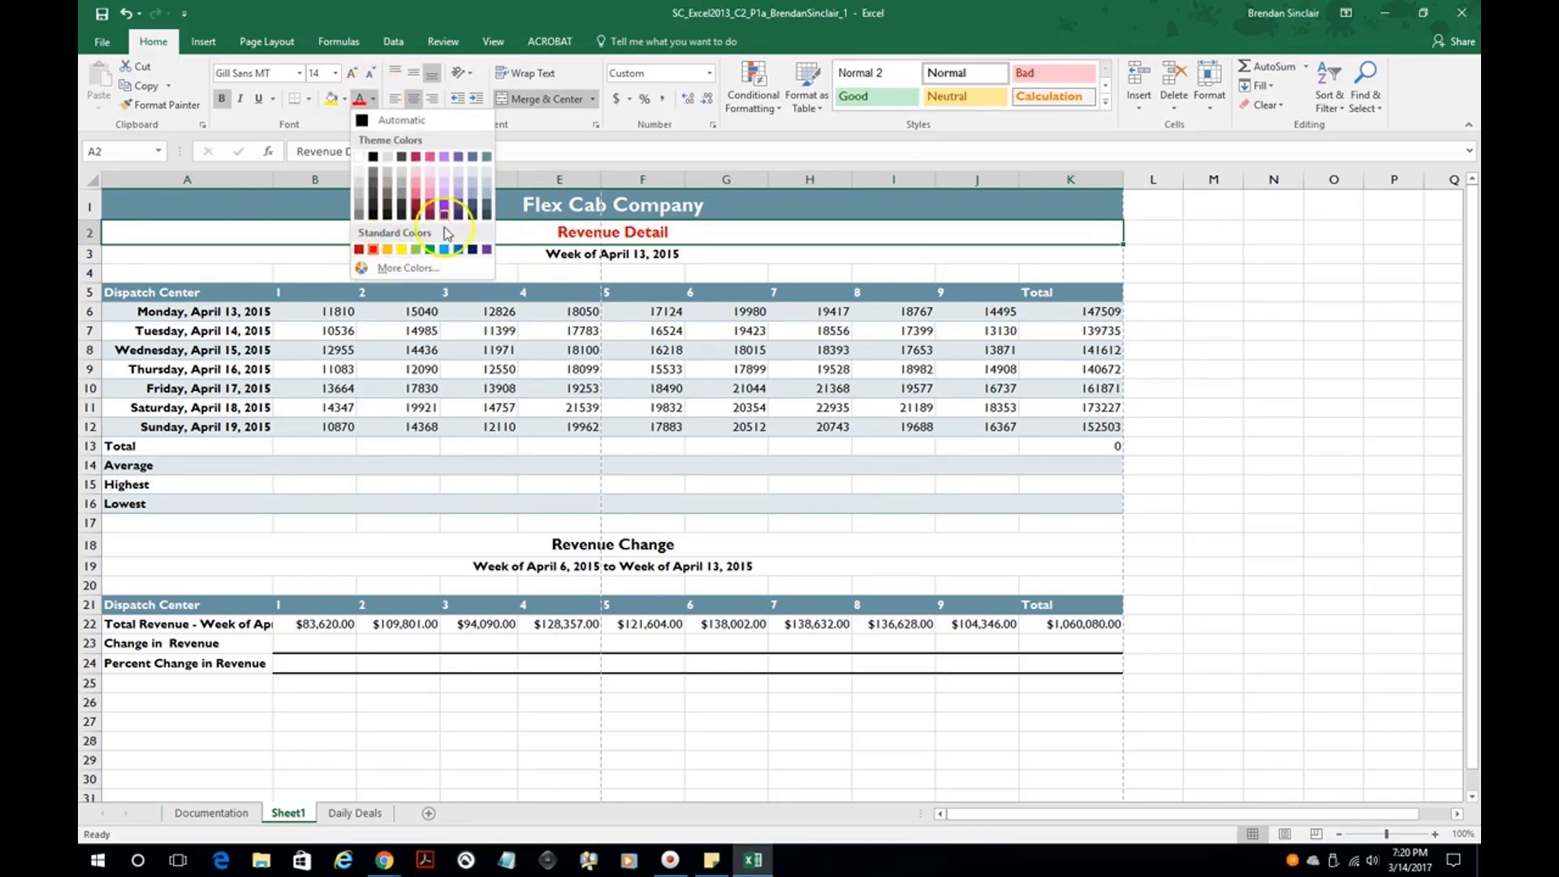
click(345, 100)
click(345, 99)
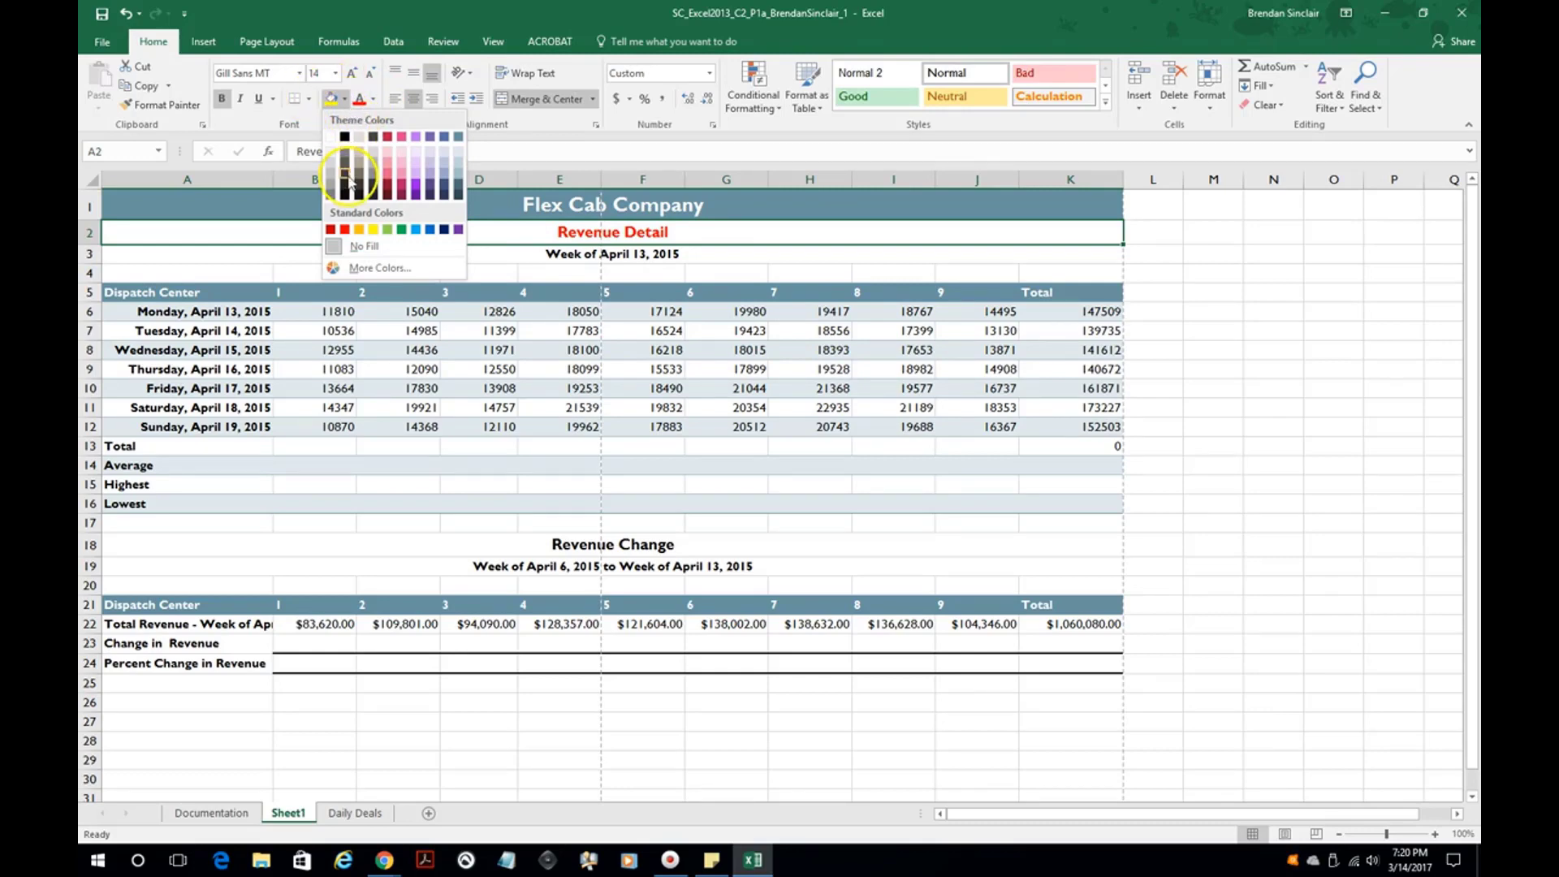
click(359, 228)
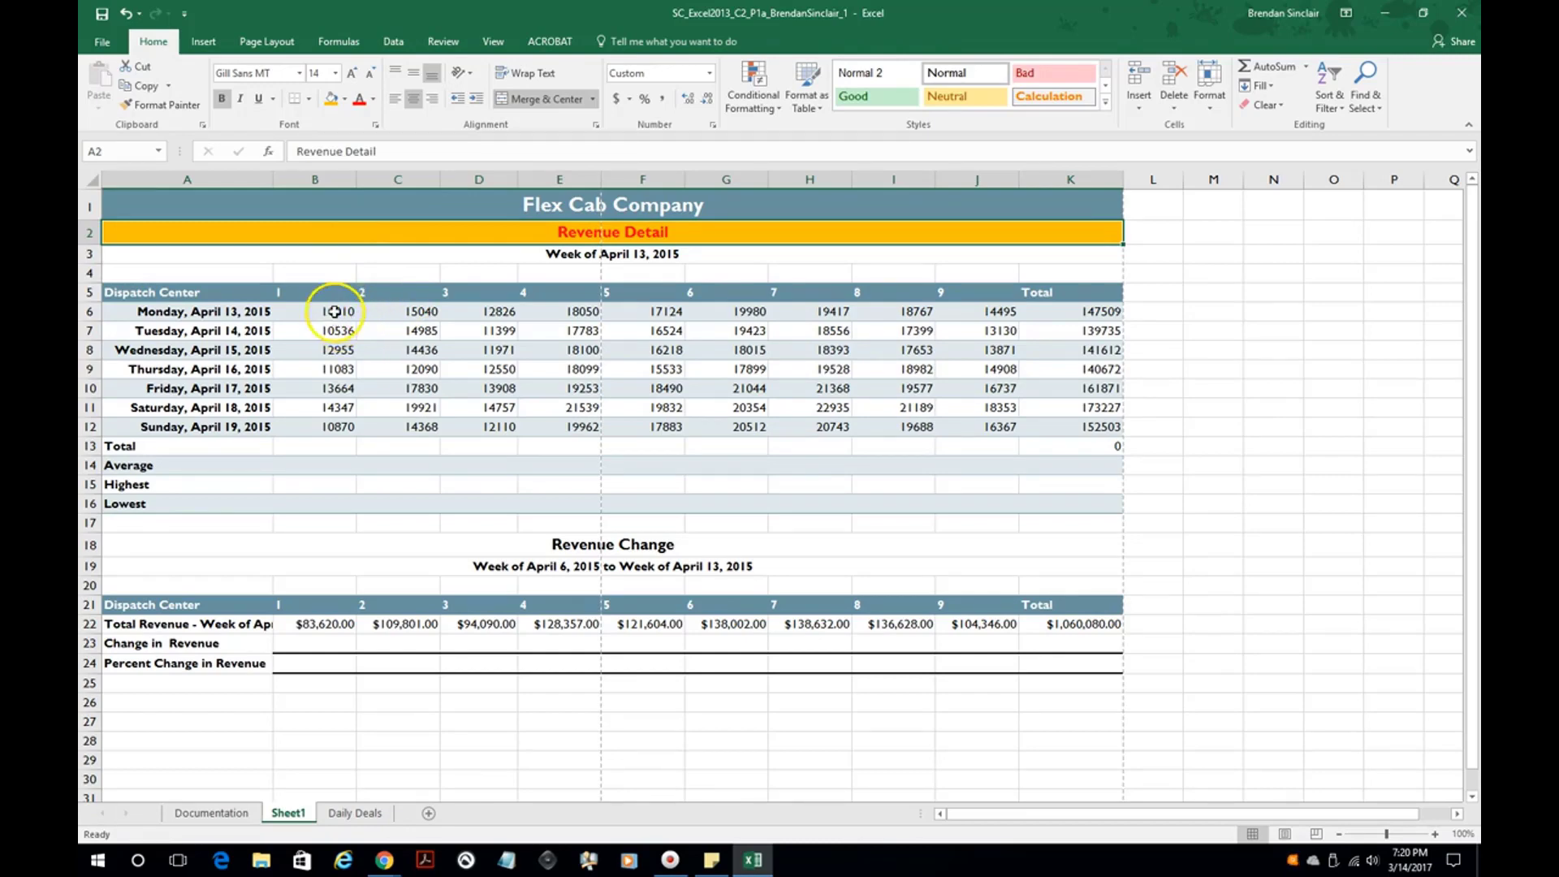
Apply Accounting number format to the daily revenue figures in B6:K12.
drag(331, 313, 1078, 428)
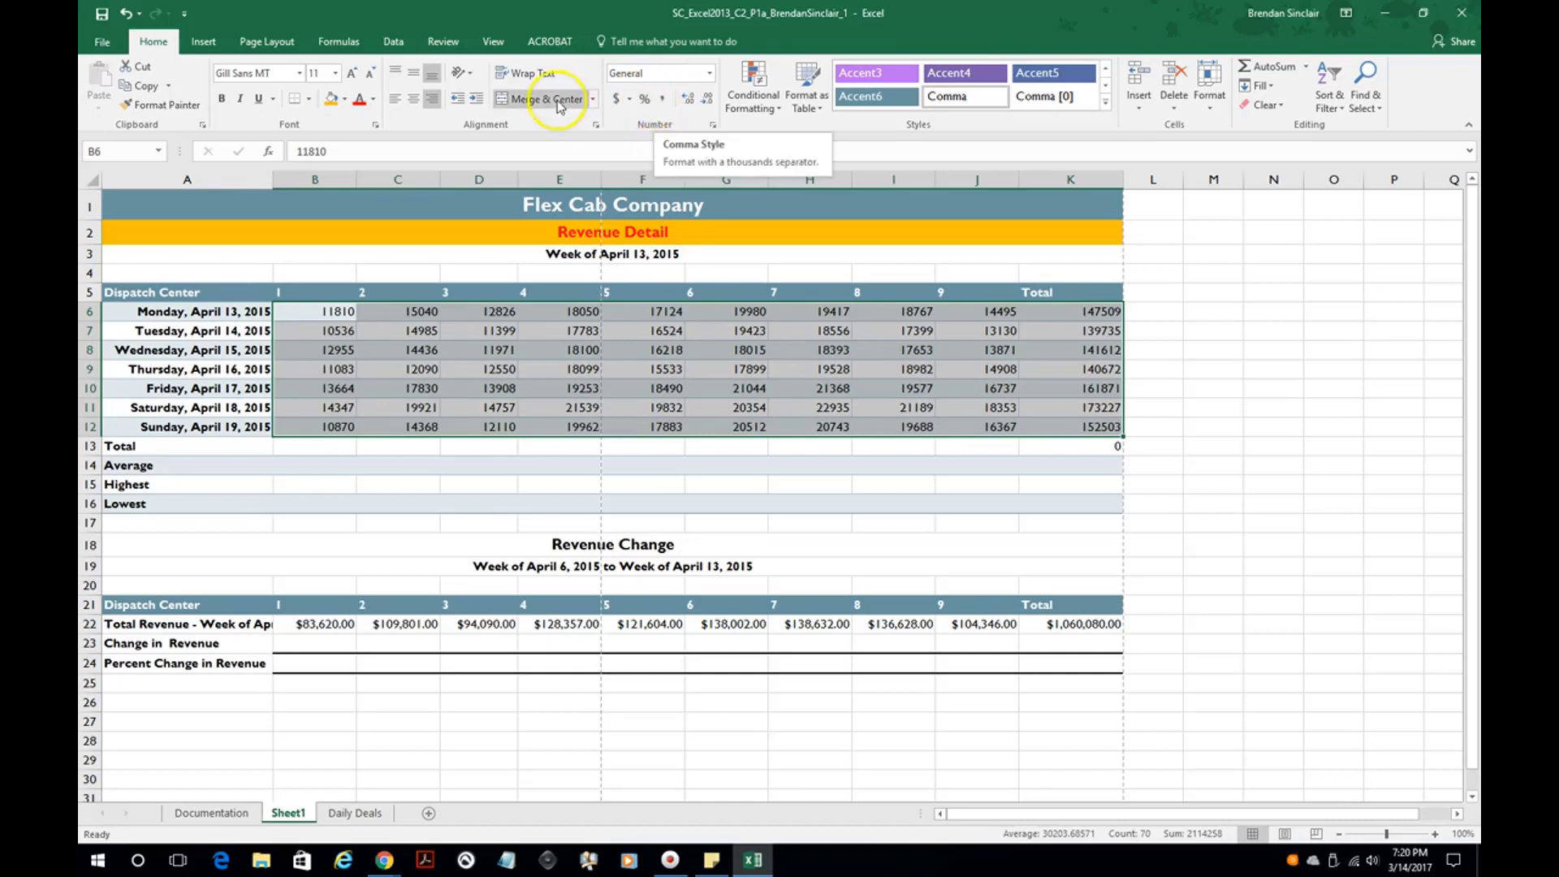
click(614, 100)
click(647, 100)
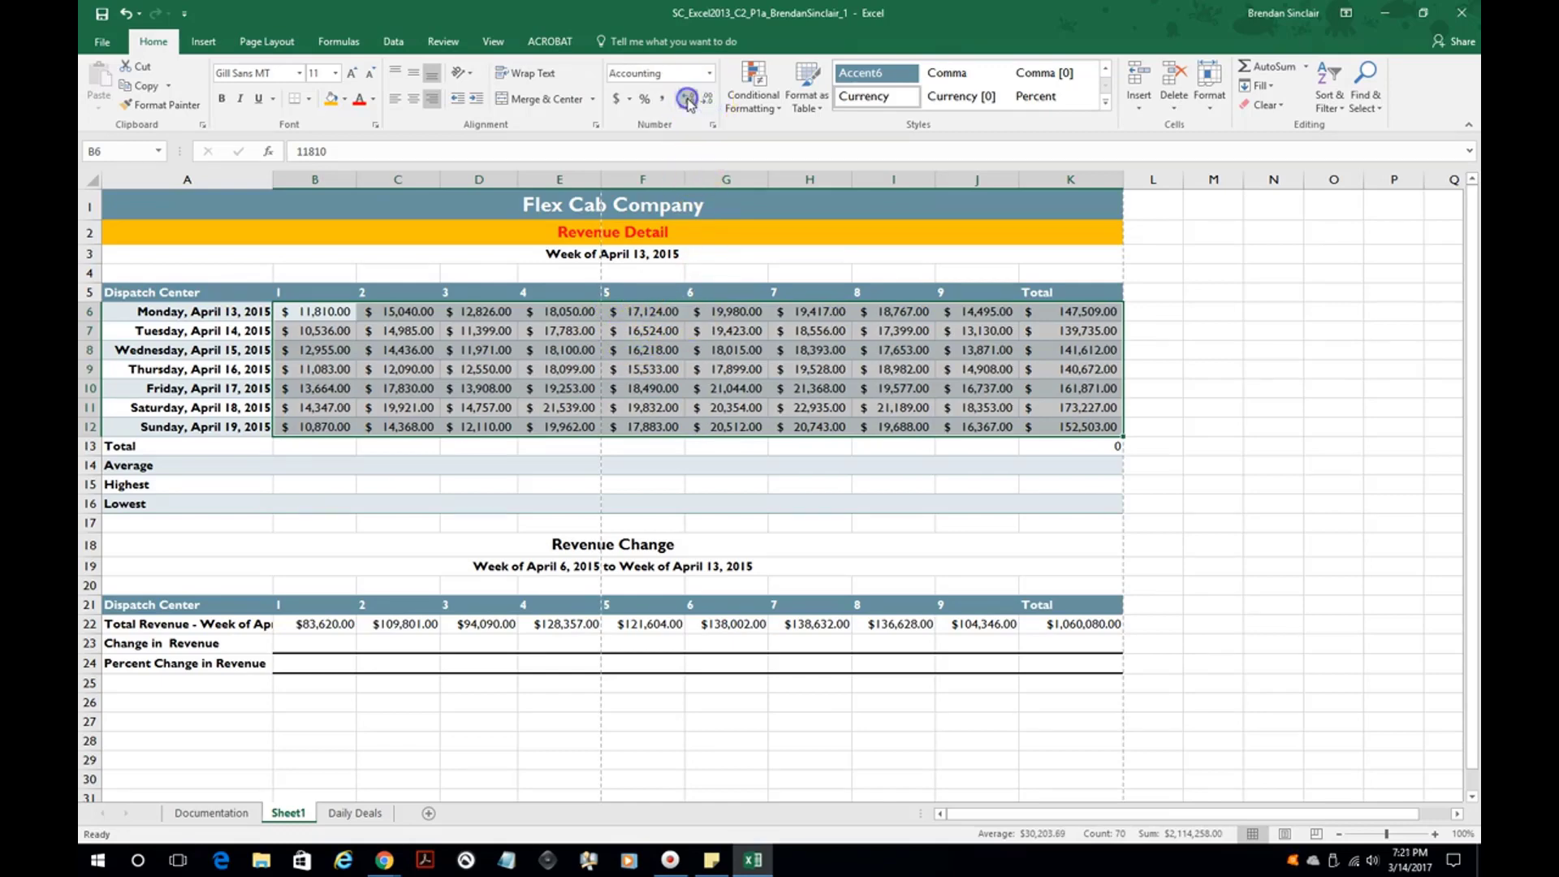
click(713, 126)
click(712, 127)
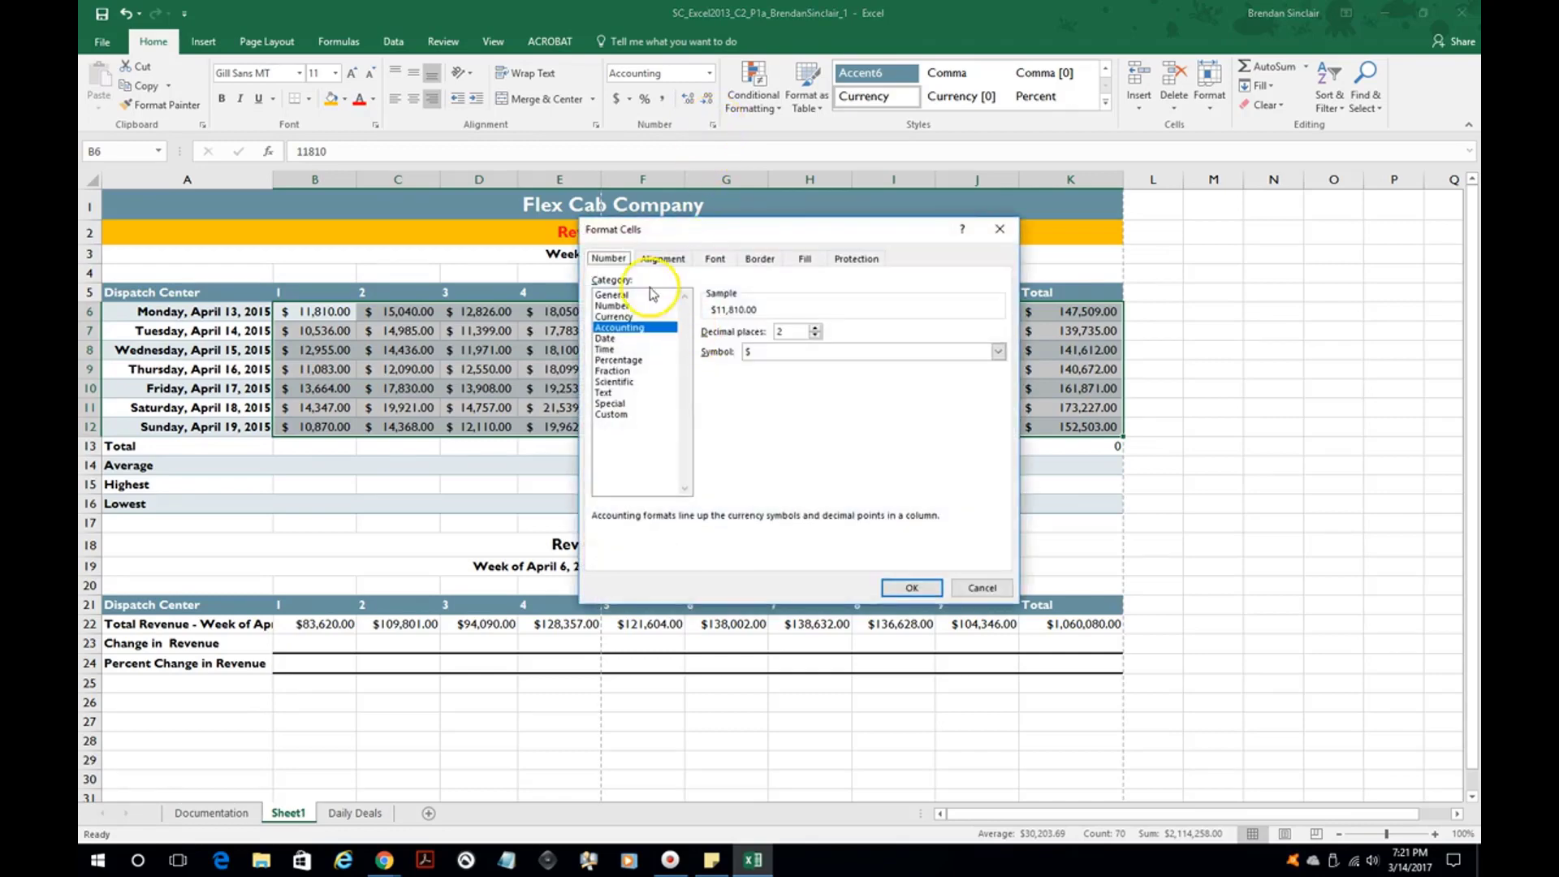
Delete 'Week of ' from the A3 subtitle so only the date remains.
click(982, 587)
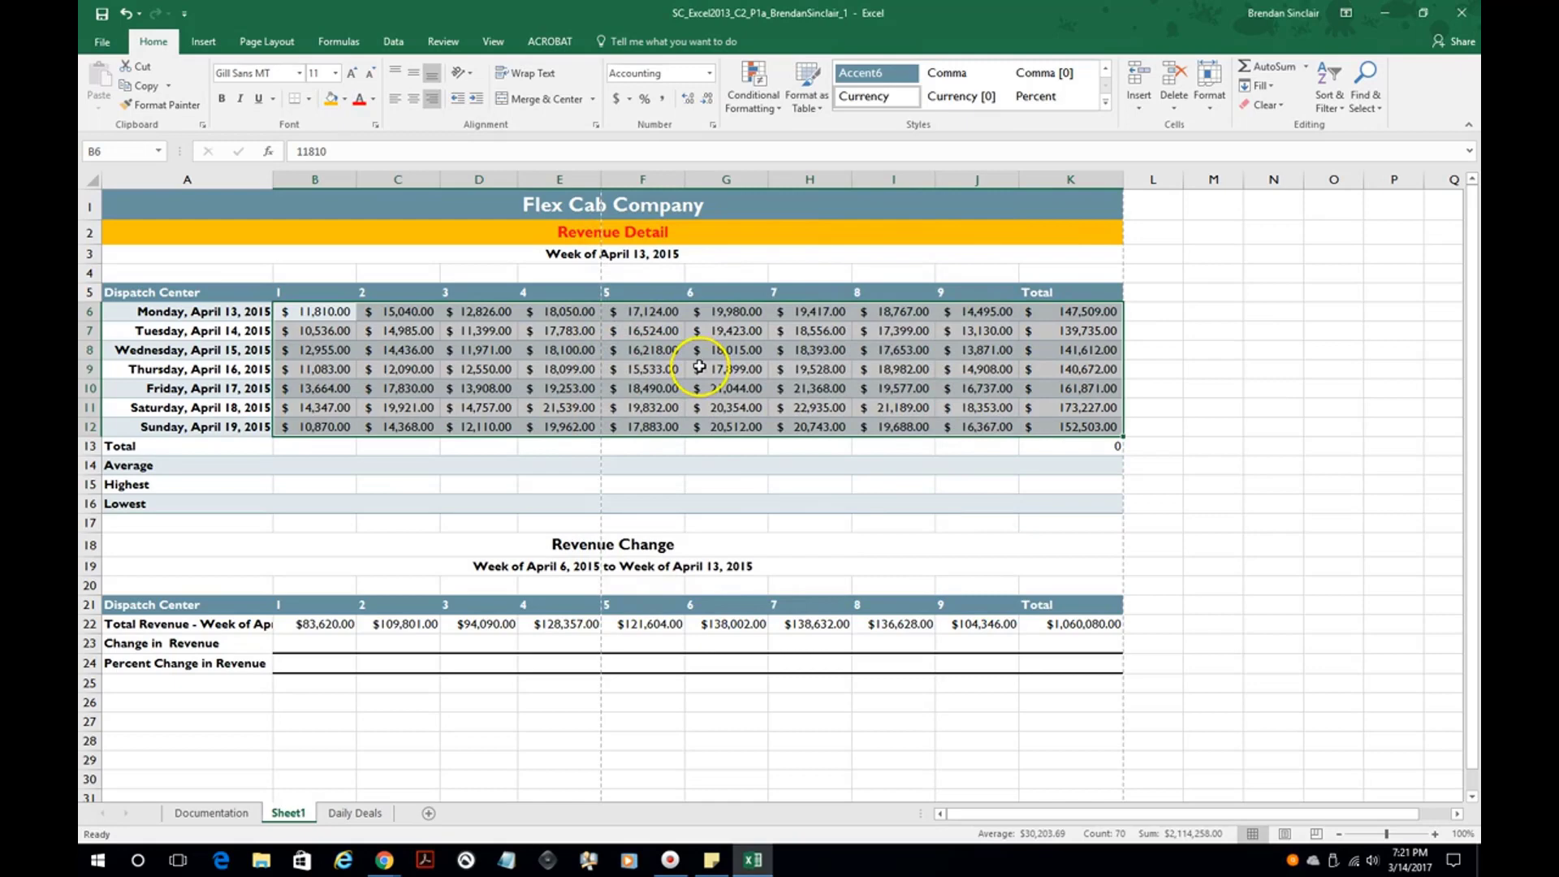
click(641, 254)
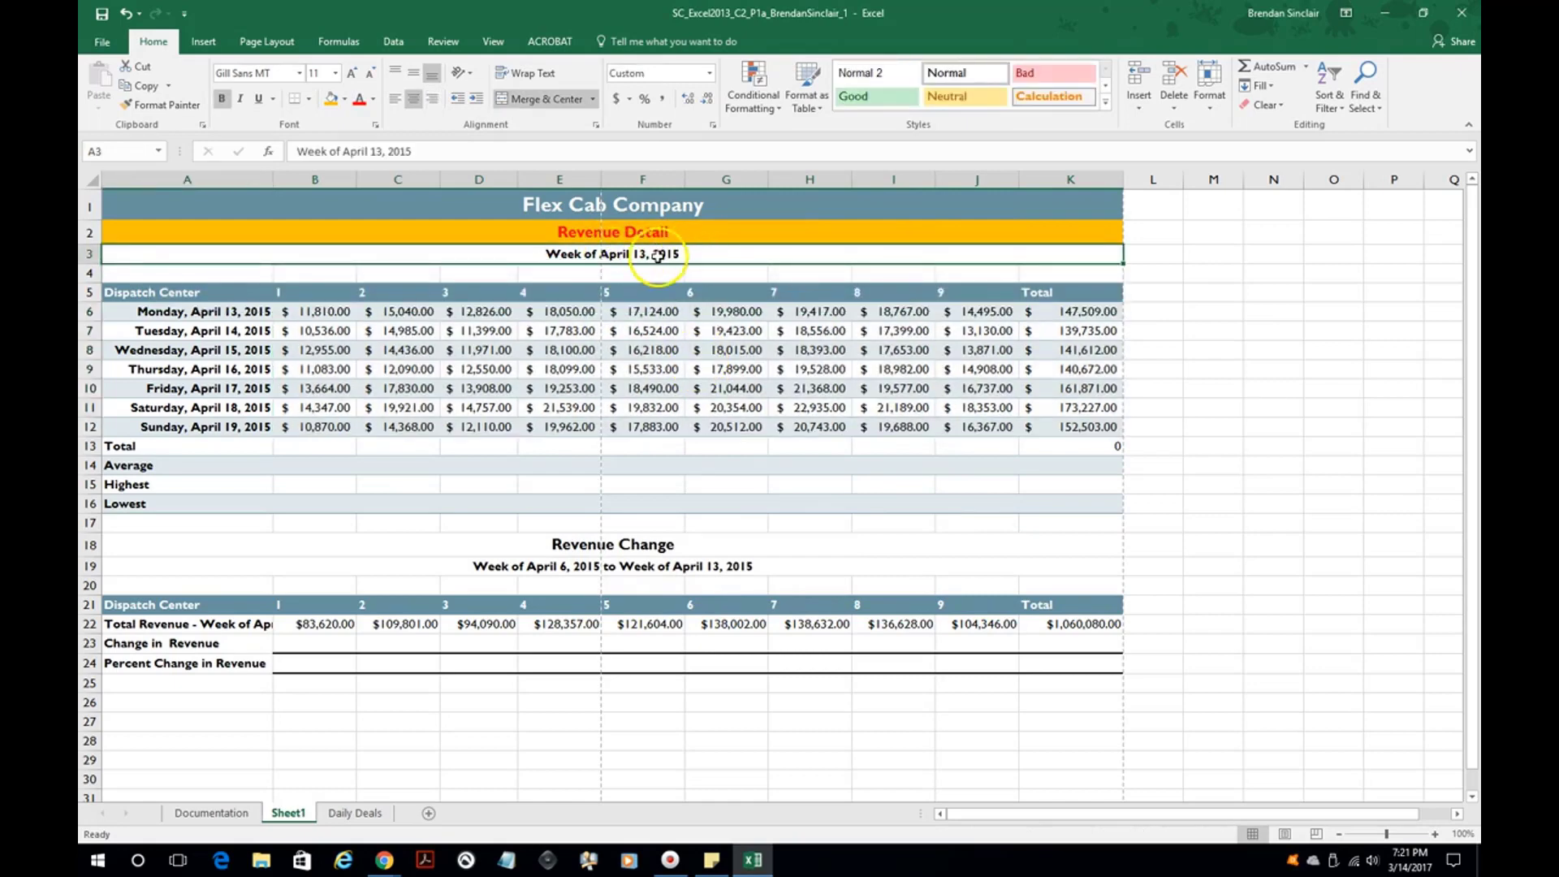
double_click(604, 254)
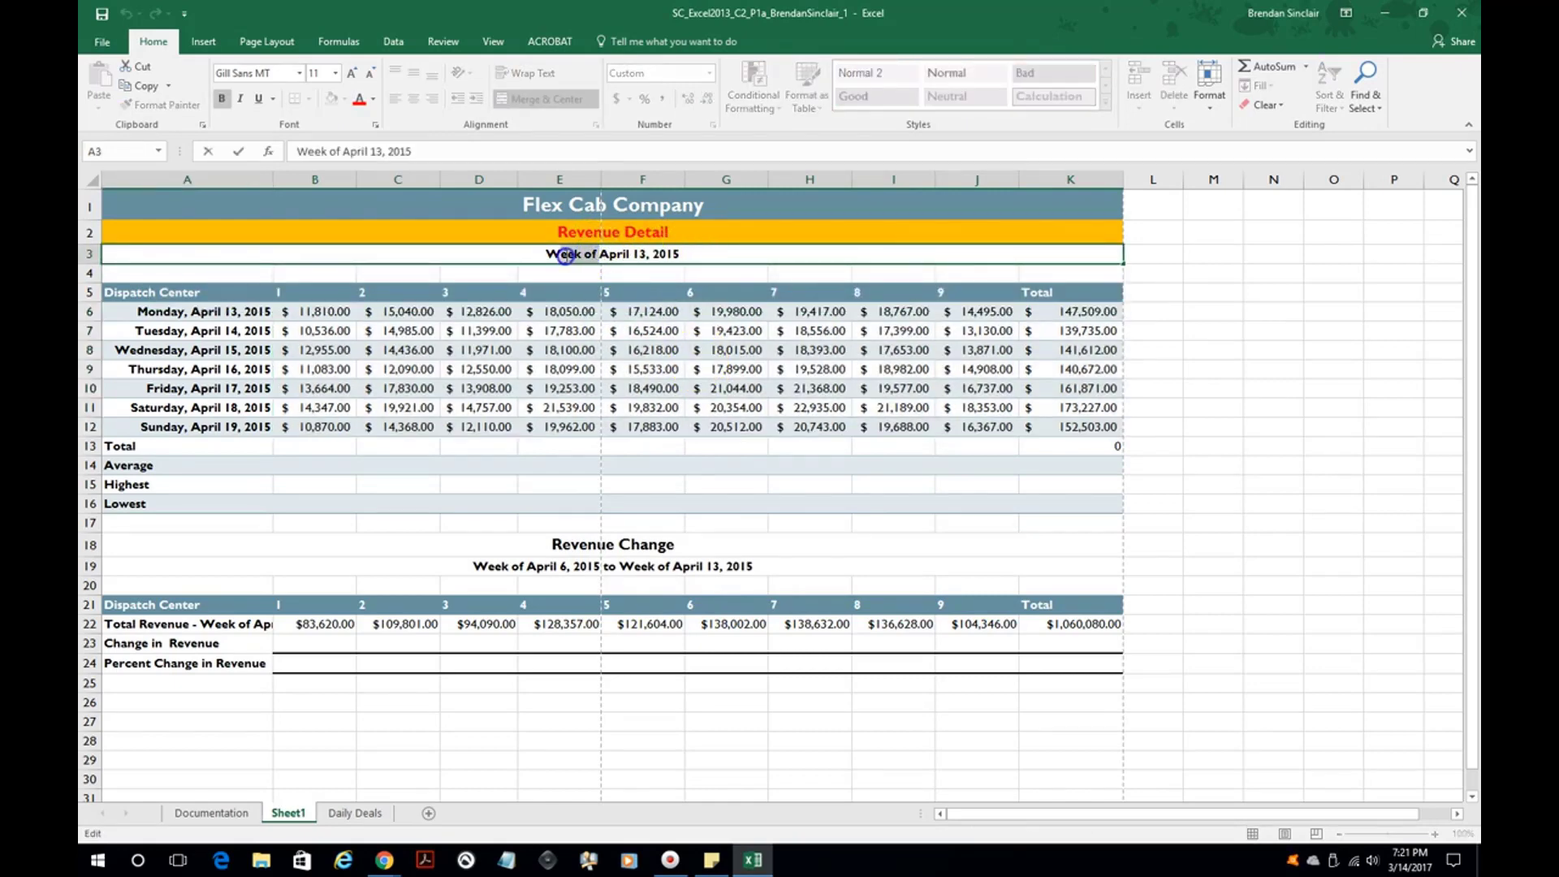
drag(565, 256, 563, 255)
key(Delete)
click(668, 278)
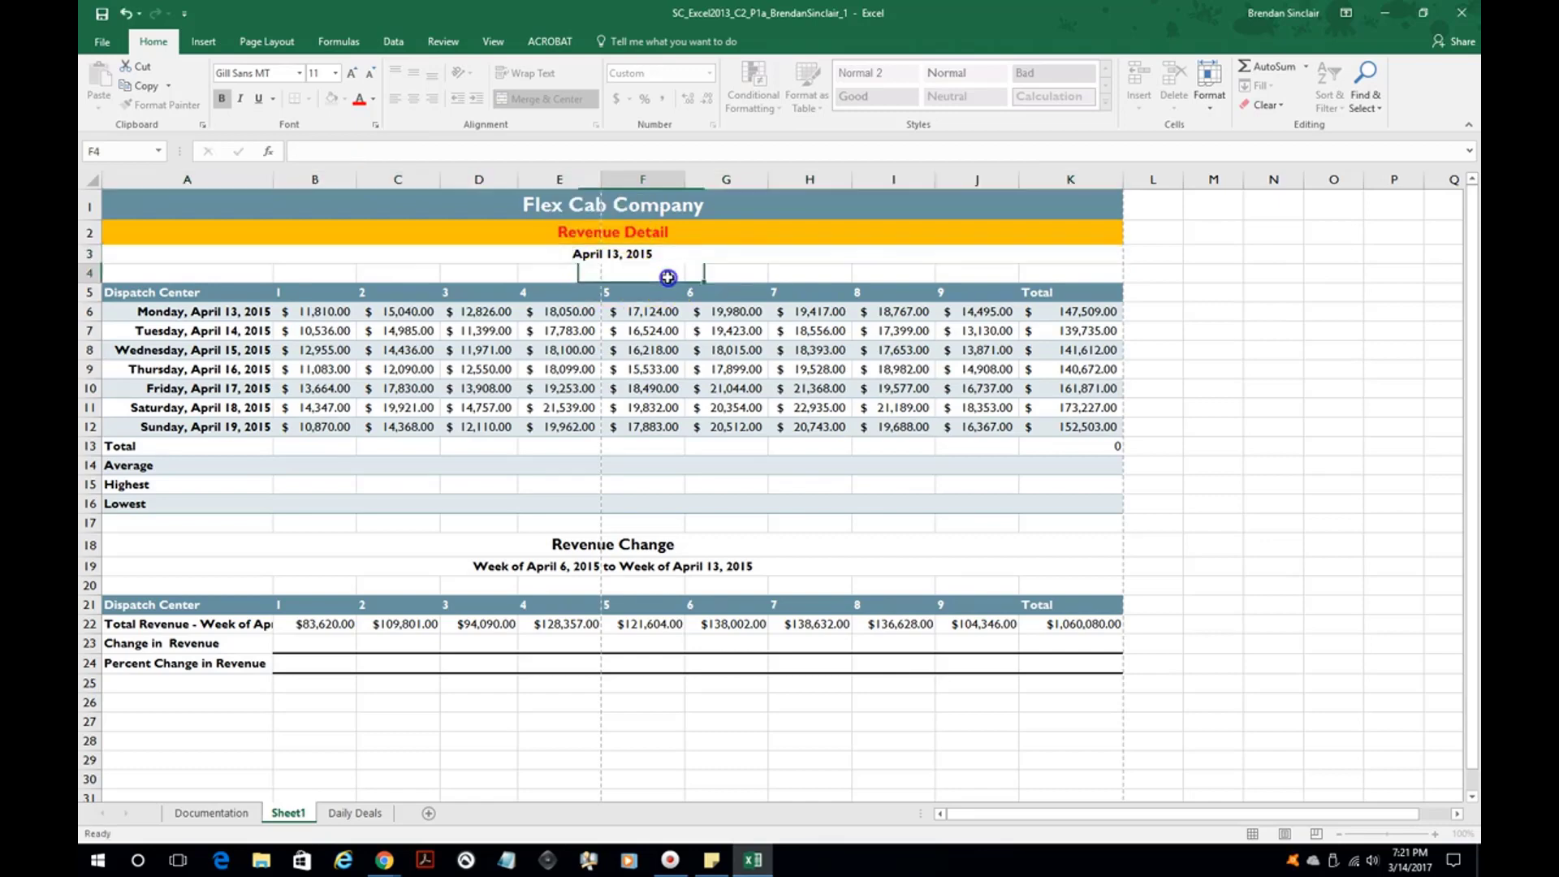
key(Up)
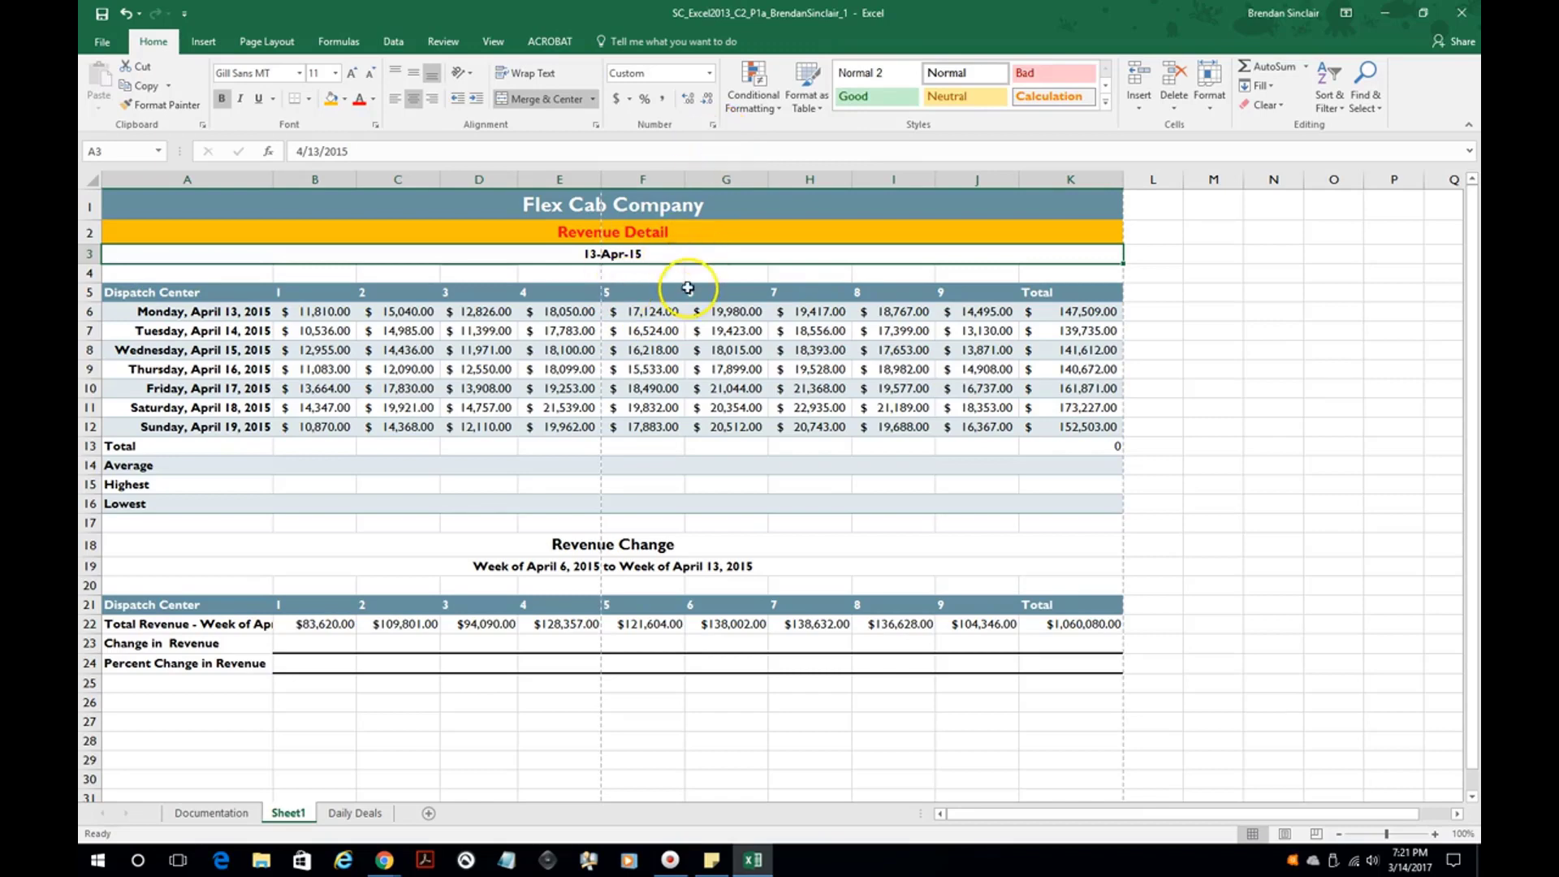
Format A3 with the long weekday date format, showing Monday, April 13, 2015.
click(714, 127)
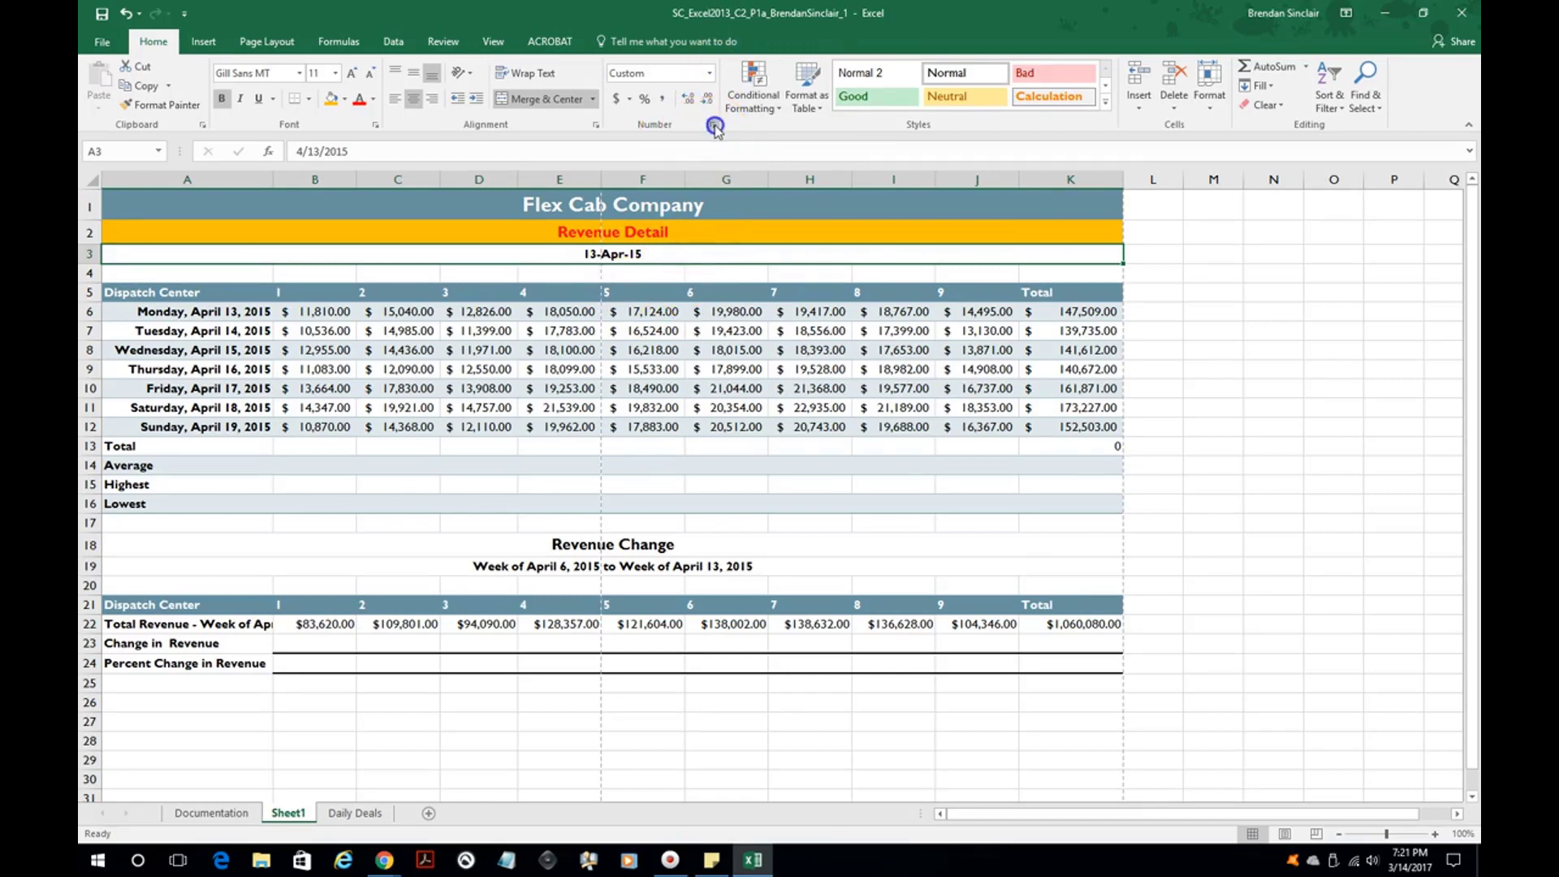
click(626, 339)
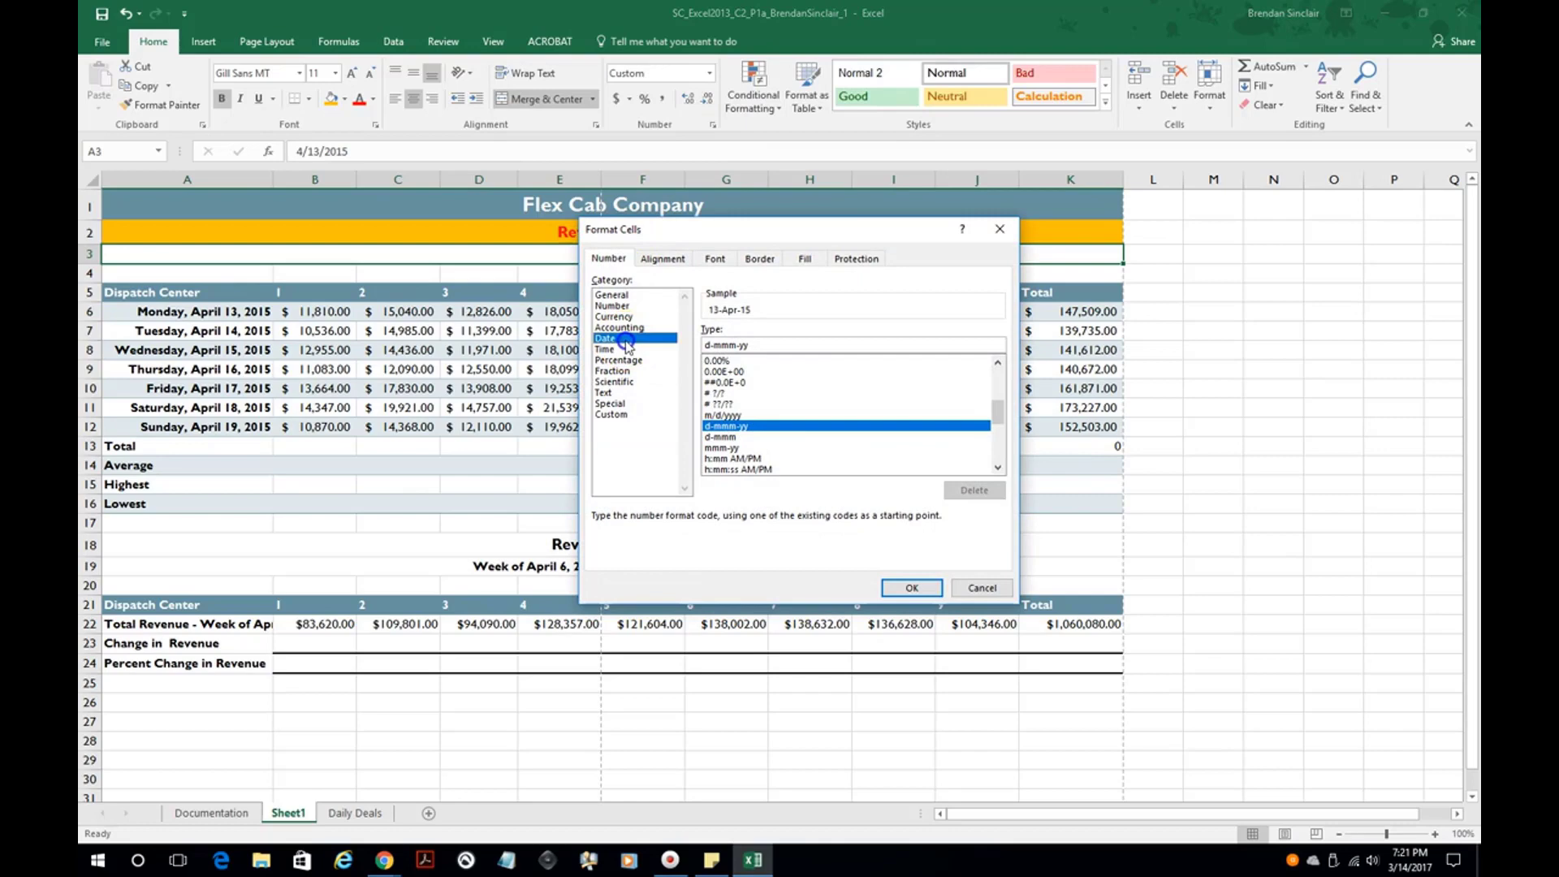
mouse_move(996, 355)
mouse_down()
mouse_move(998, 402)
mouse_move(996, 358)
mouse_up()
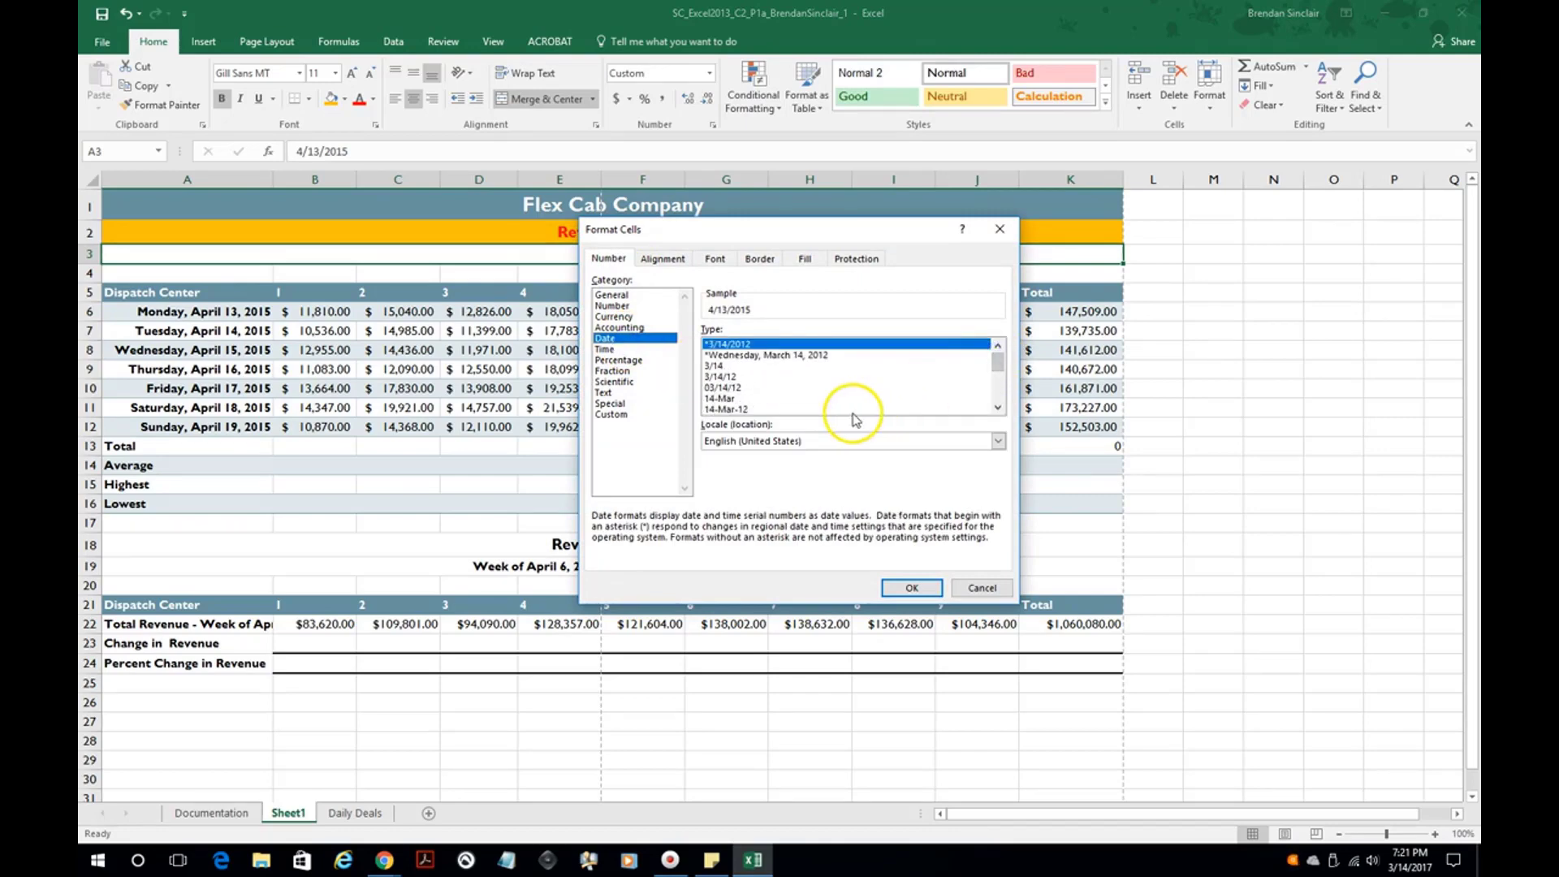
click(813, 355)
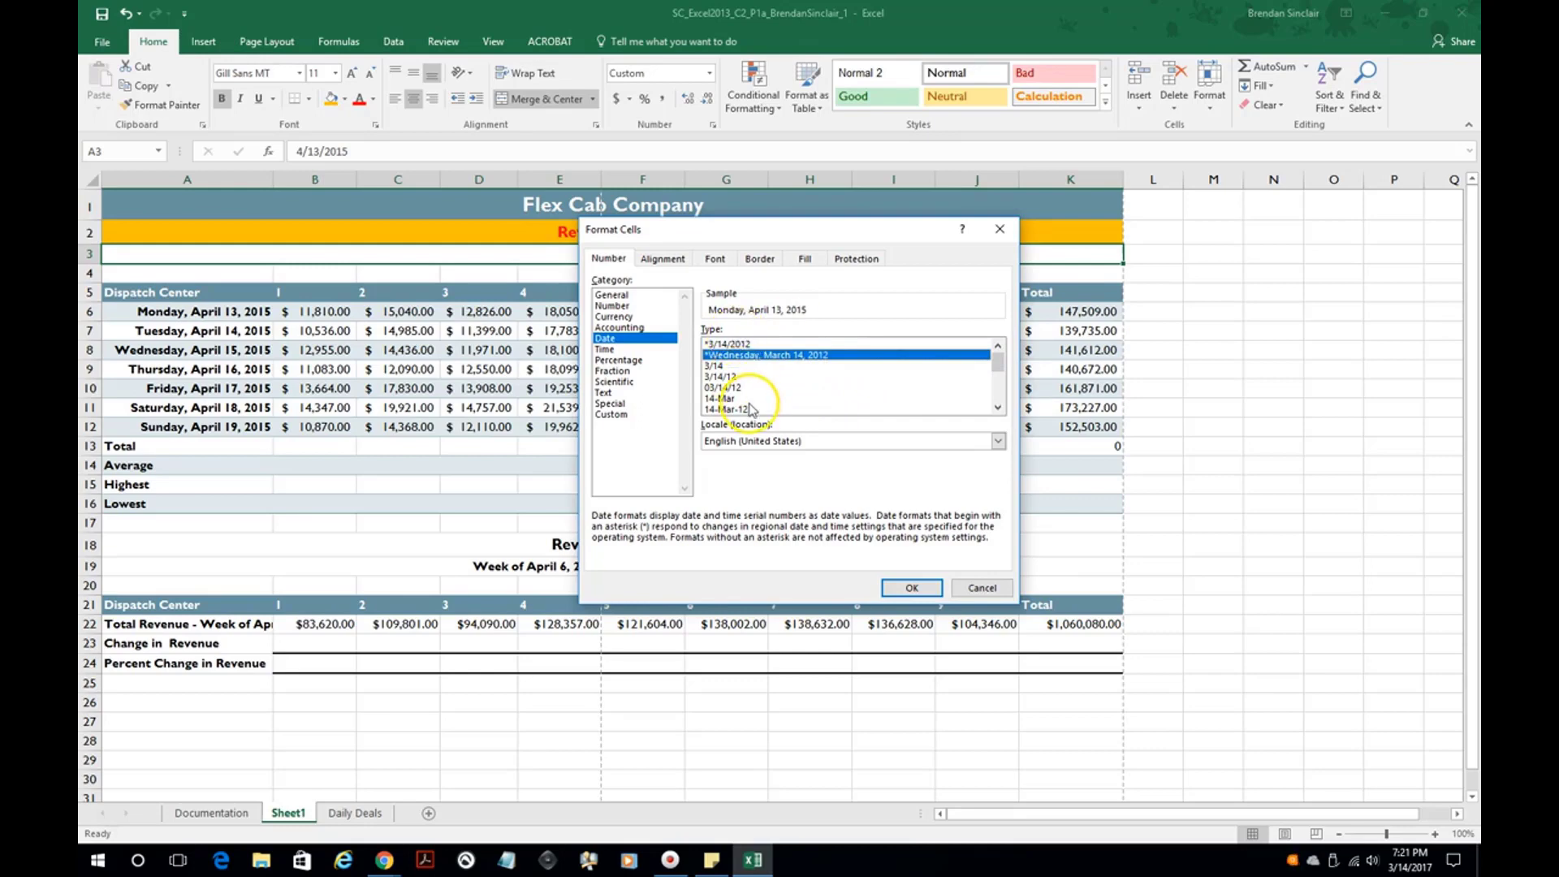
click(912, 588)
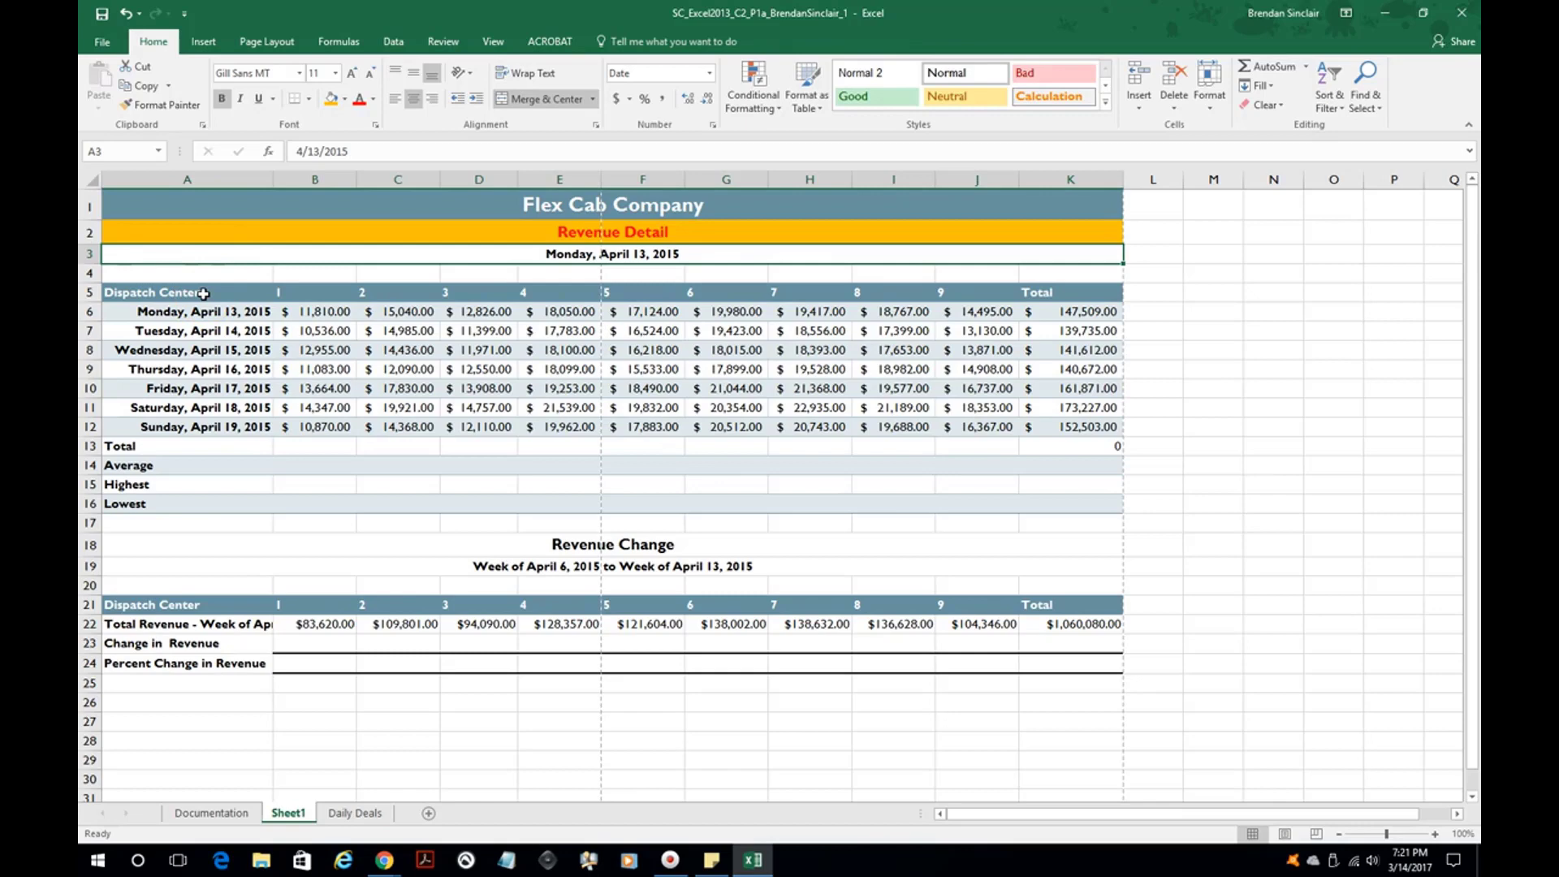
Apply All Borders to the Revenue Detail table in A5:K12.
drag(203, 293, 1096, 425)
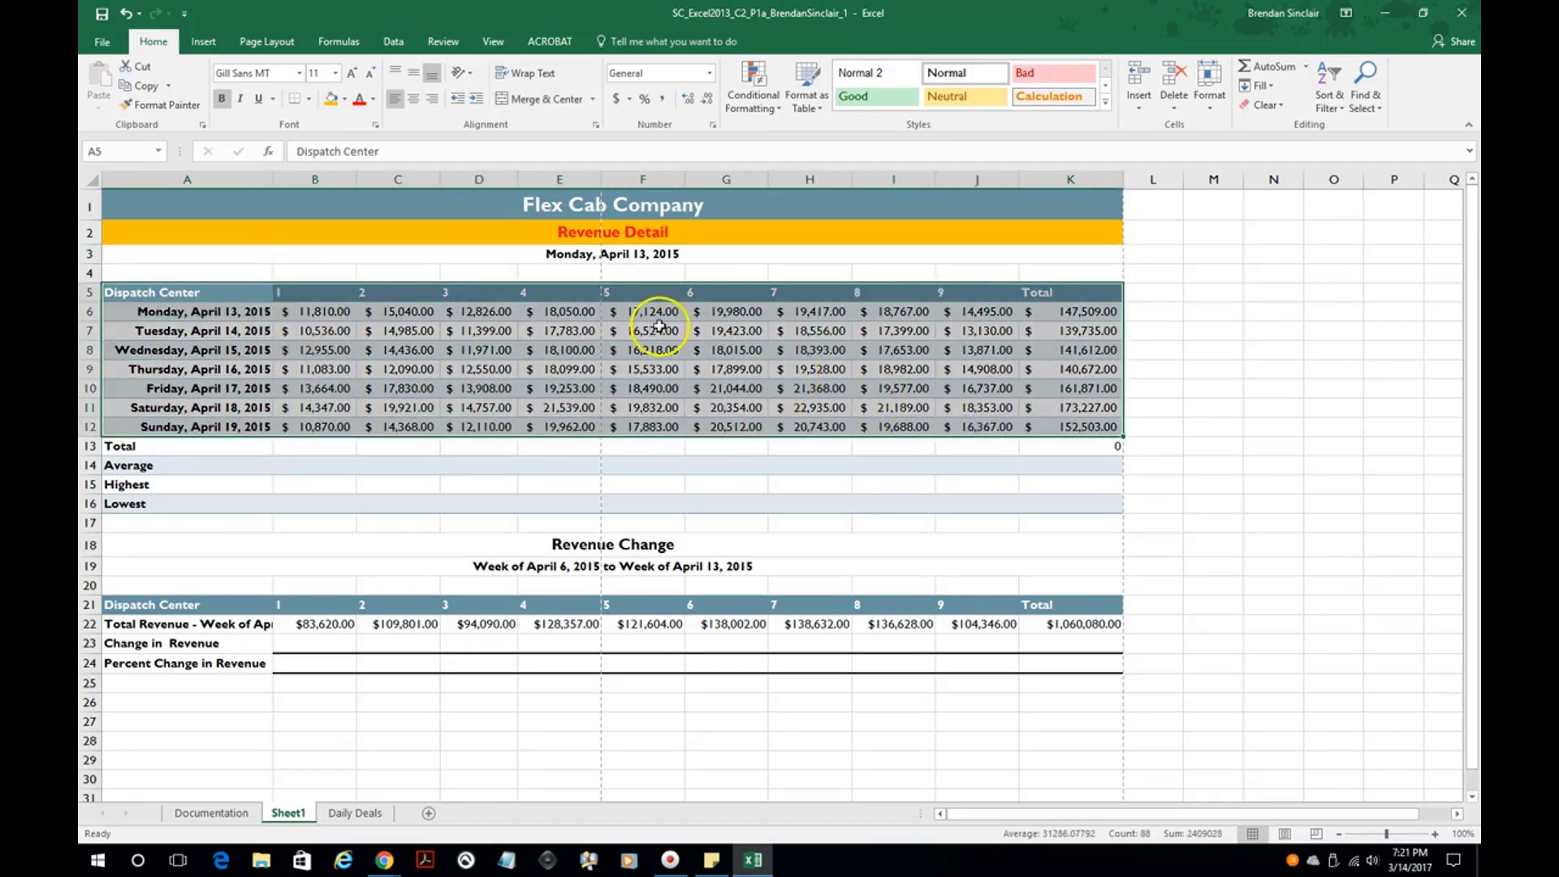
click(309, 99)
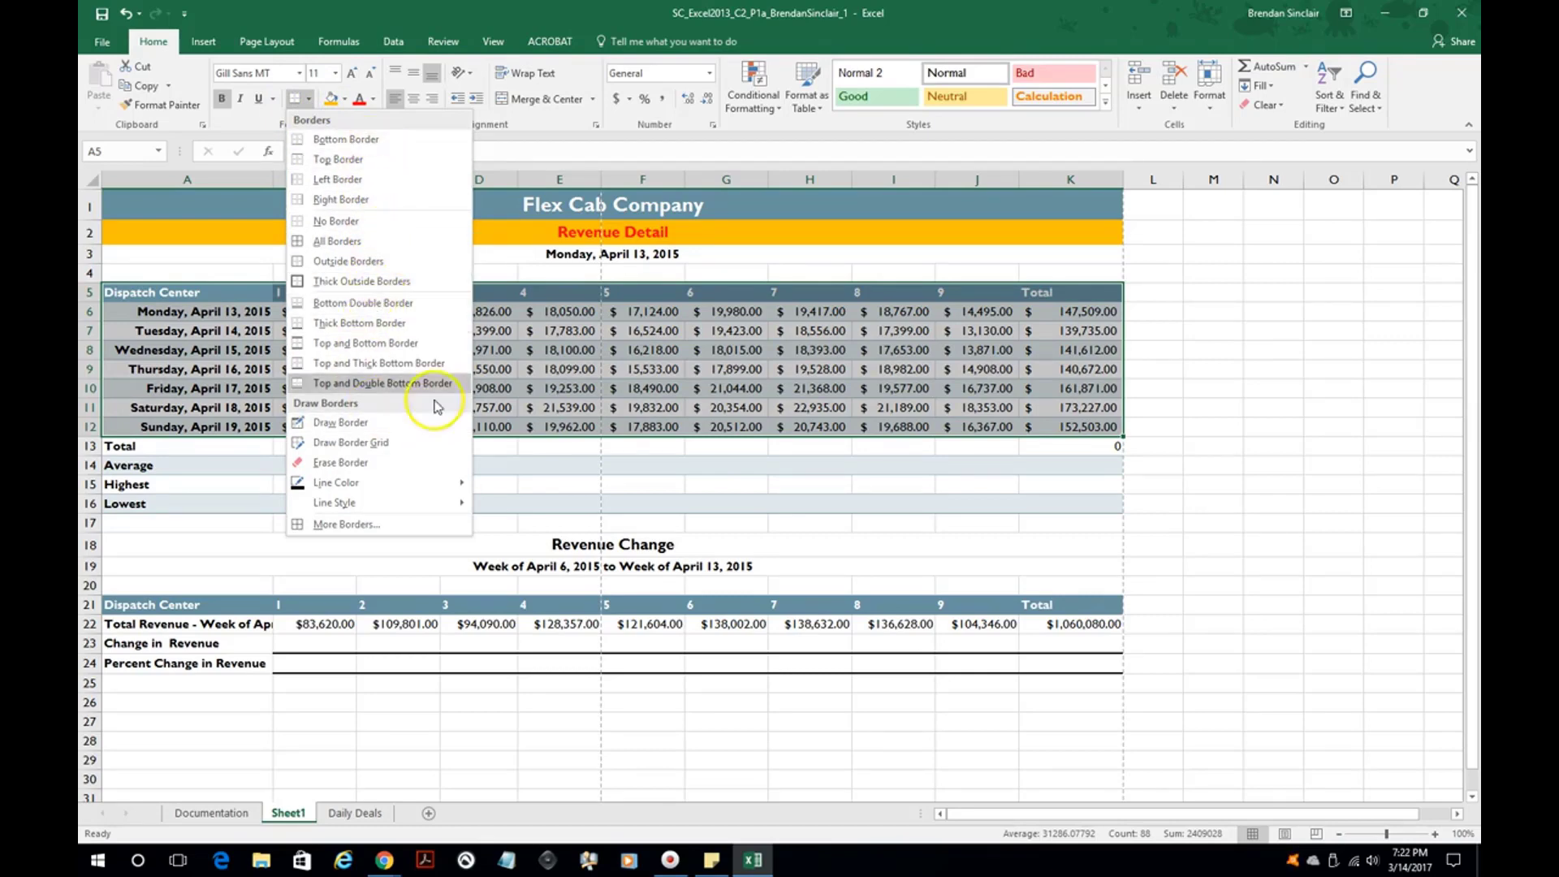
click(403, 245)
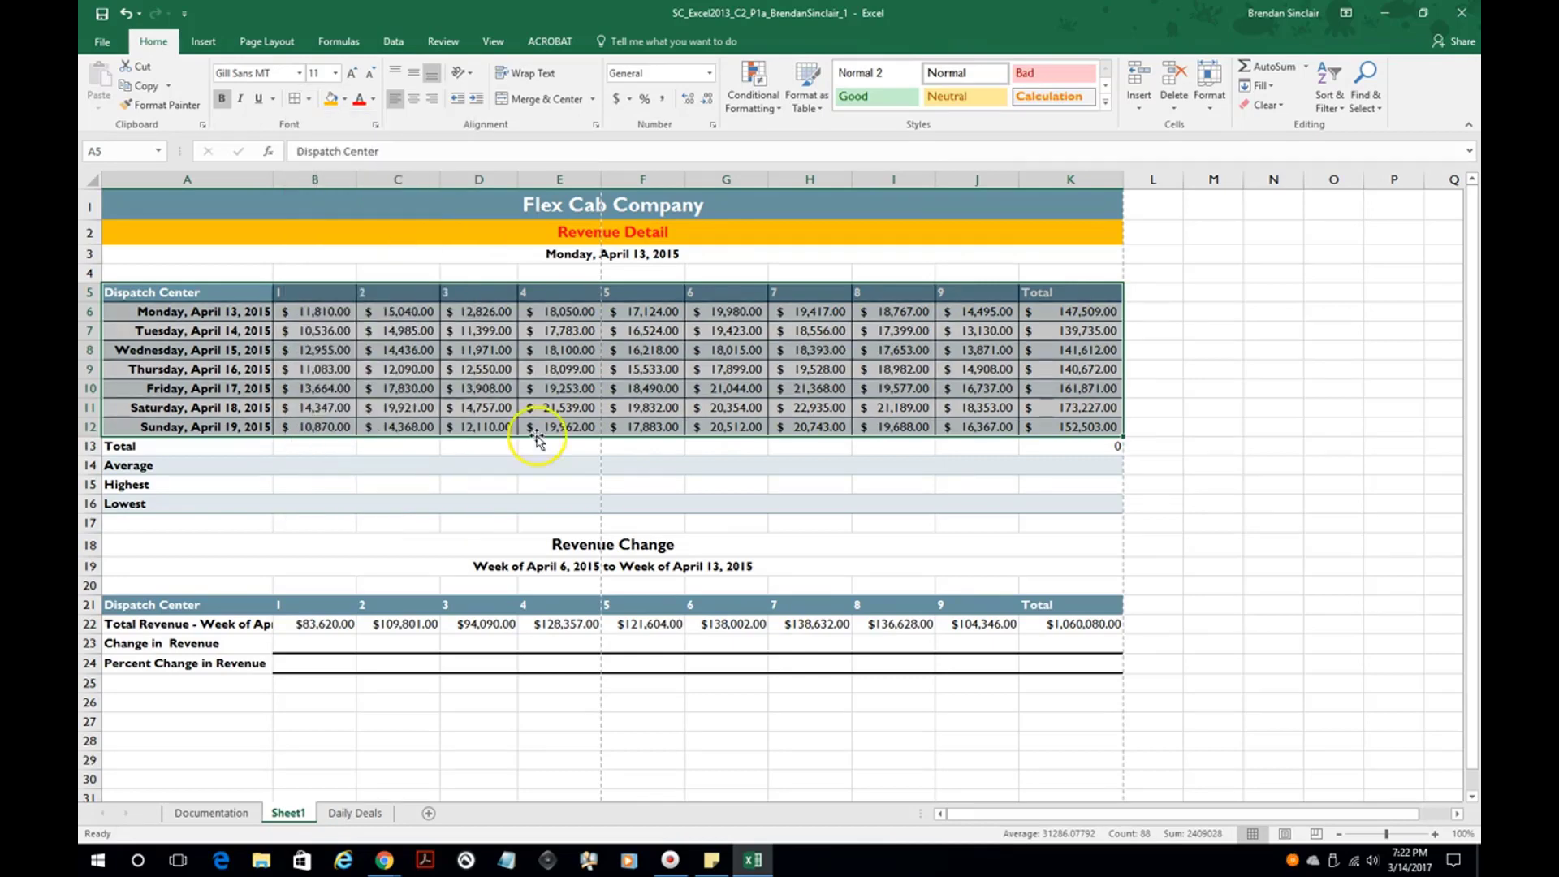
click(694, 465)
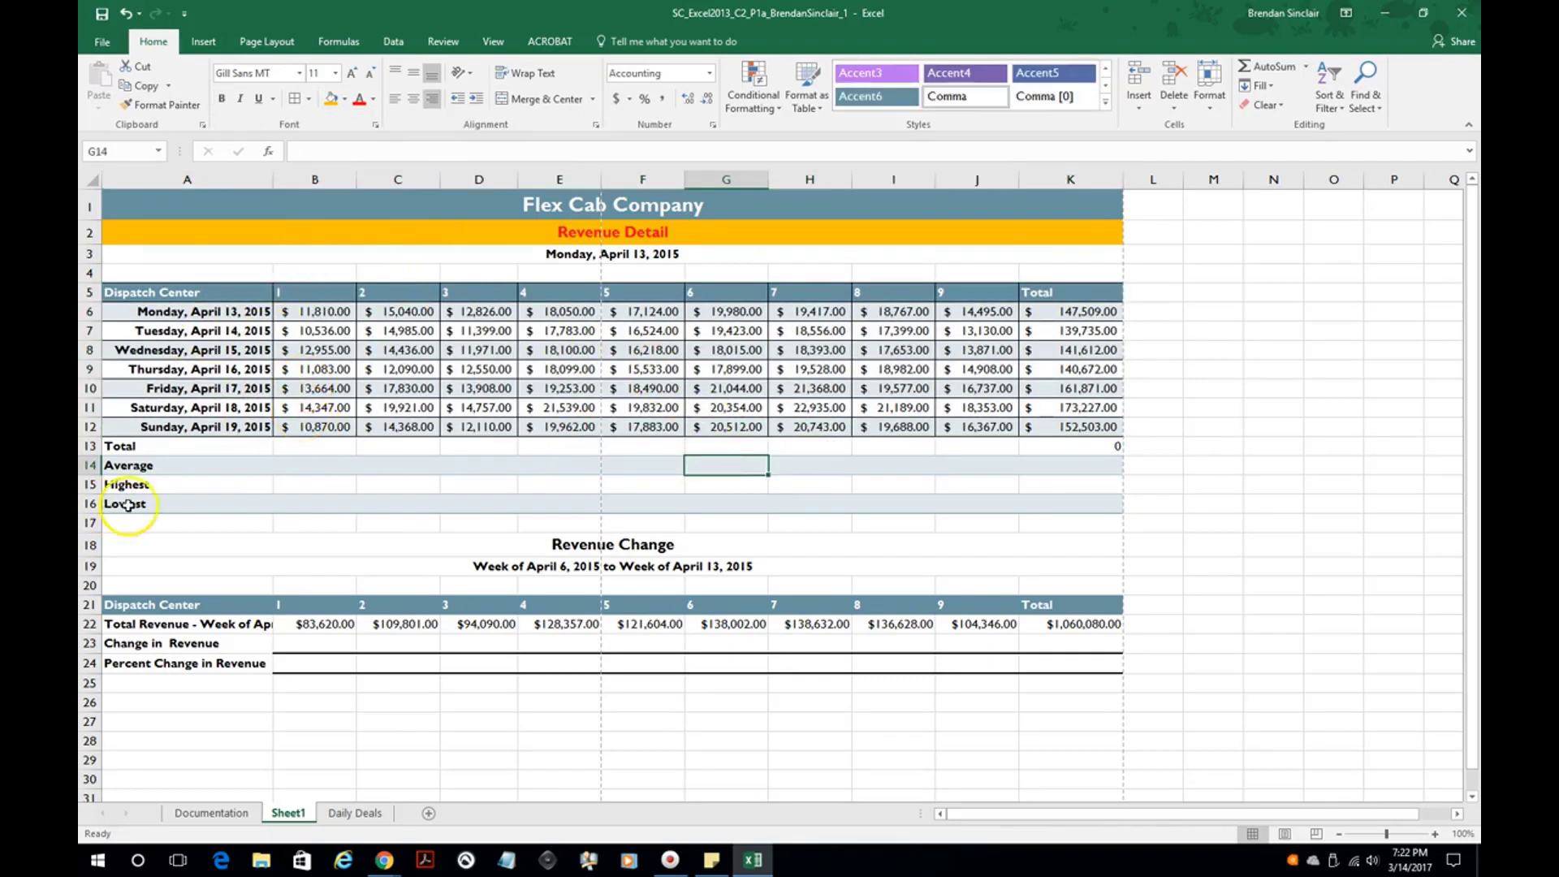
Use Insert Function to put =SUM(B6:B12) in B13, totalling $85,265.00.
click(338, 449)
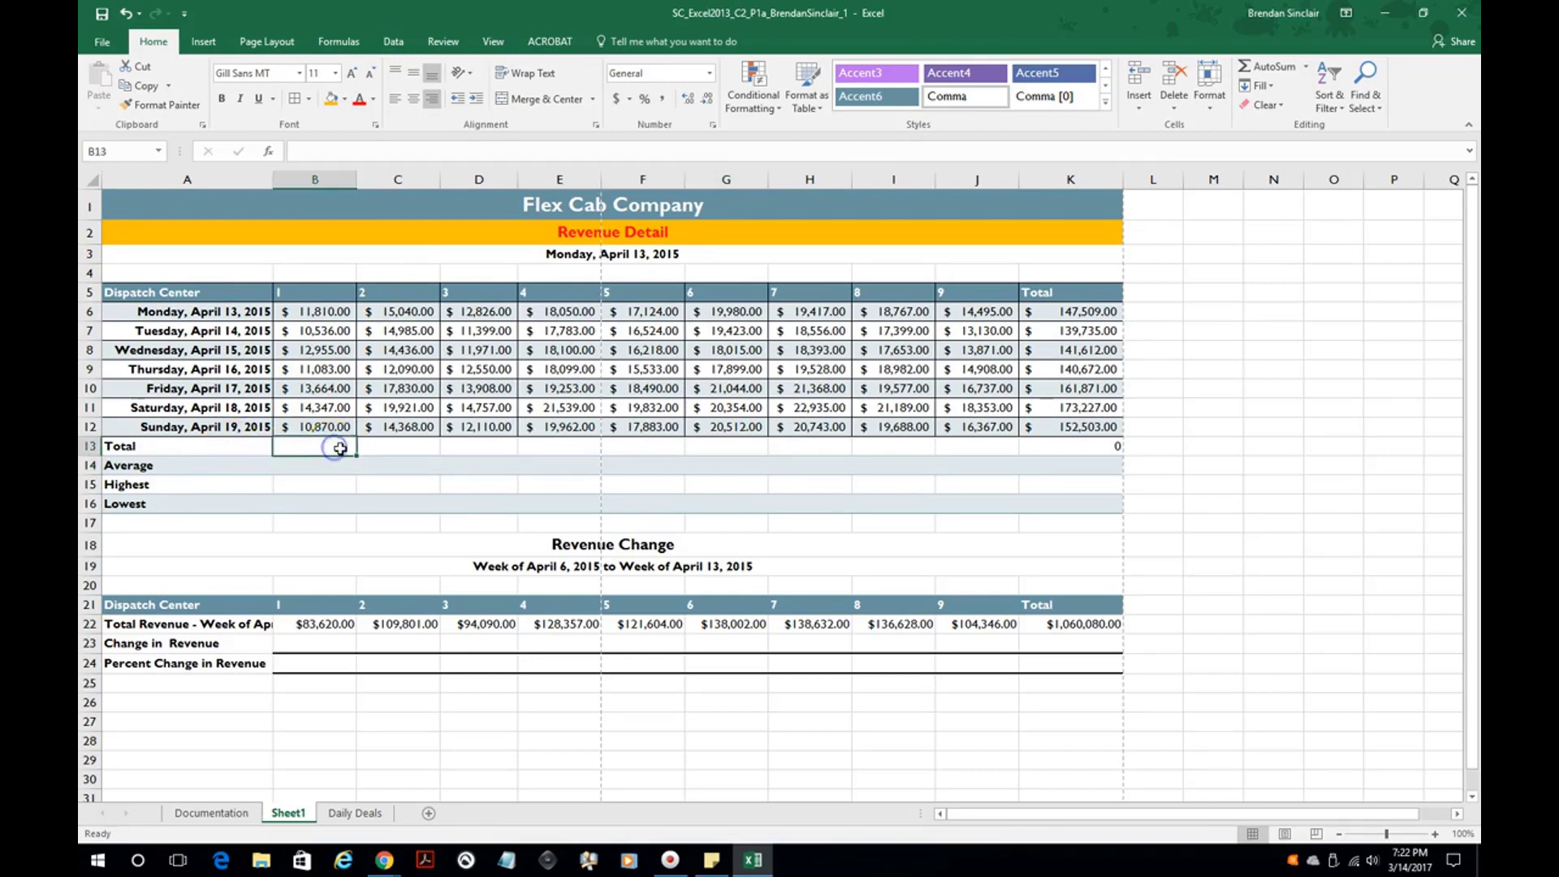
click(273, 153)
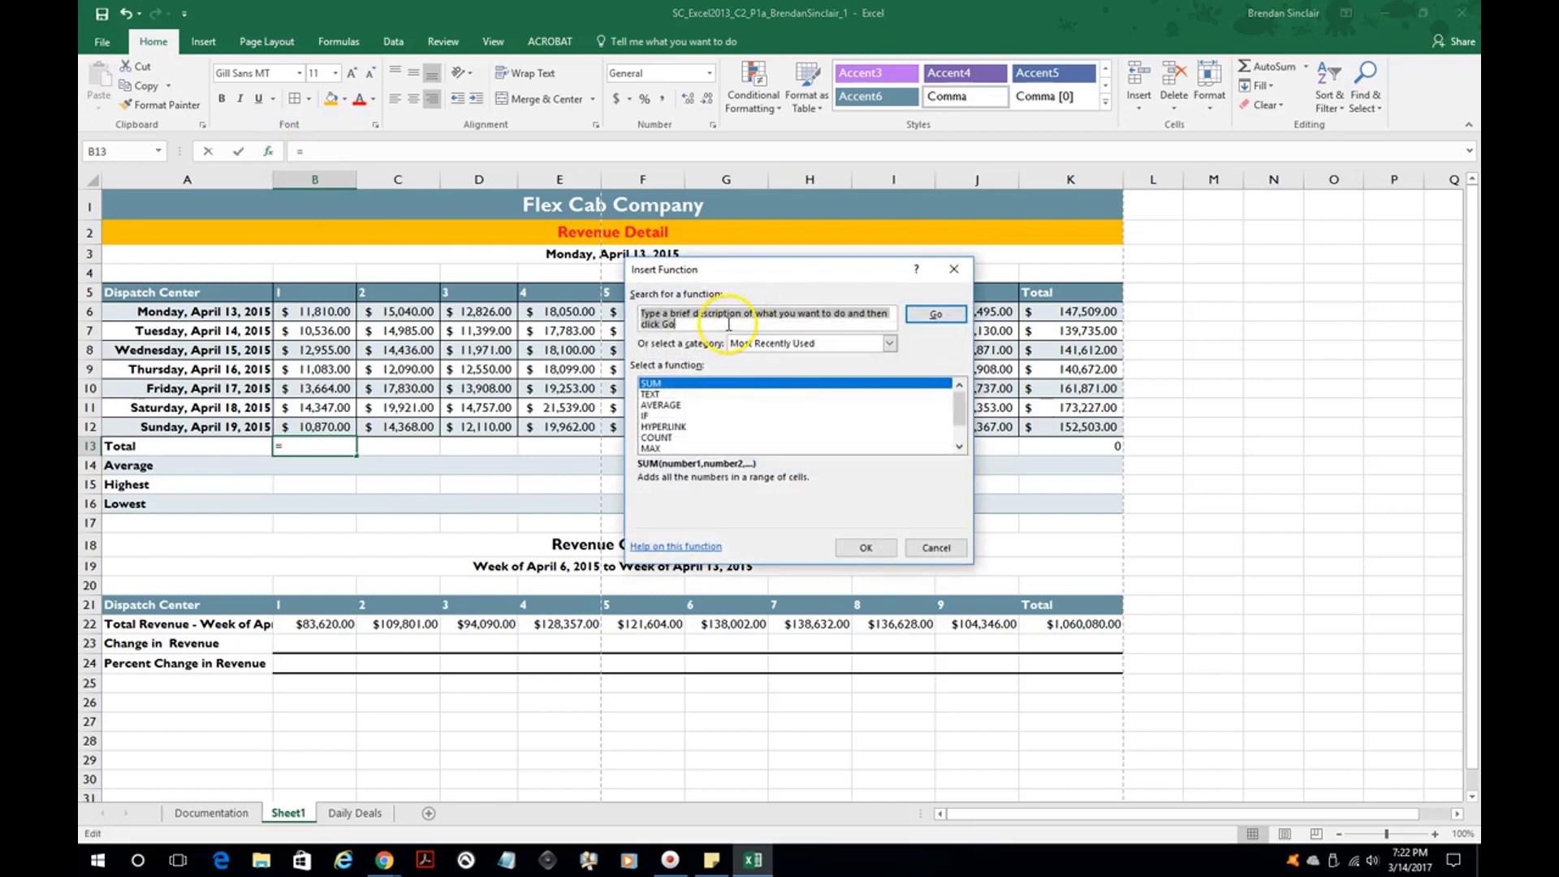
text(sum)
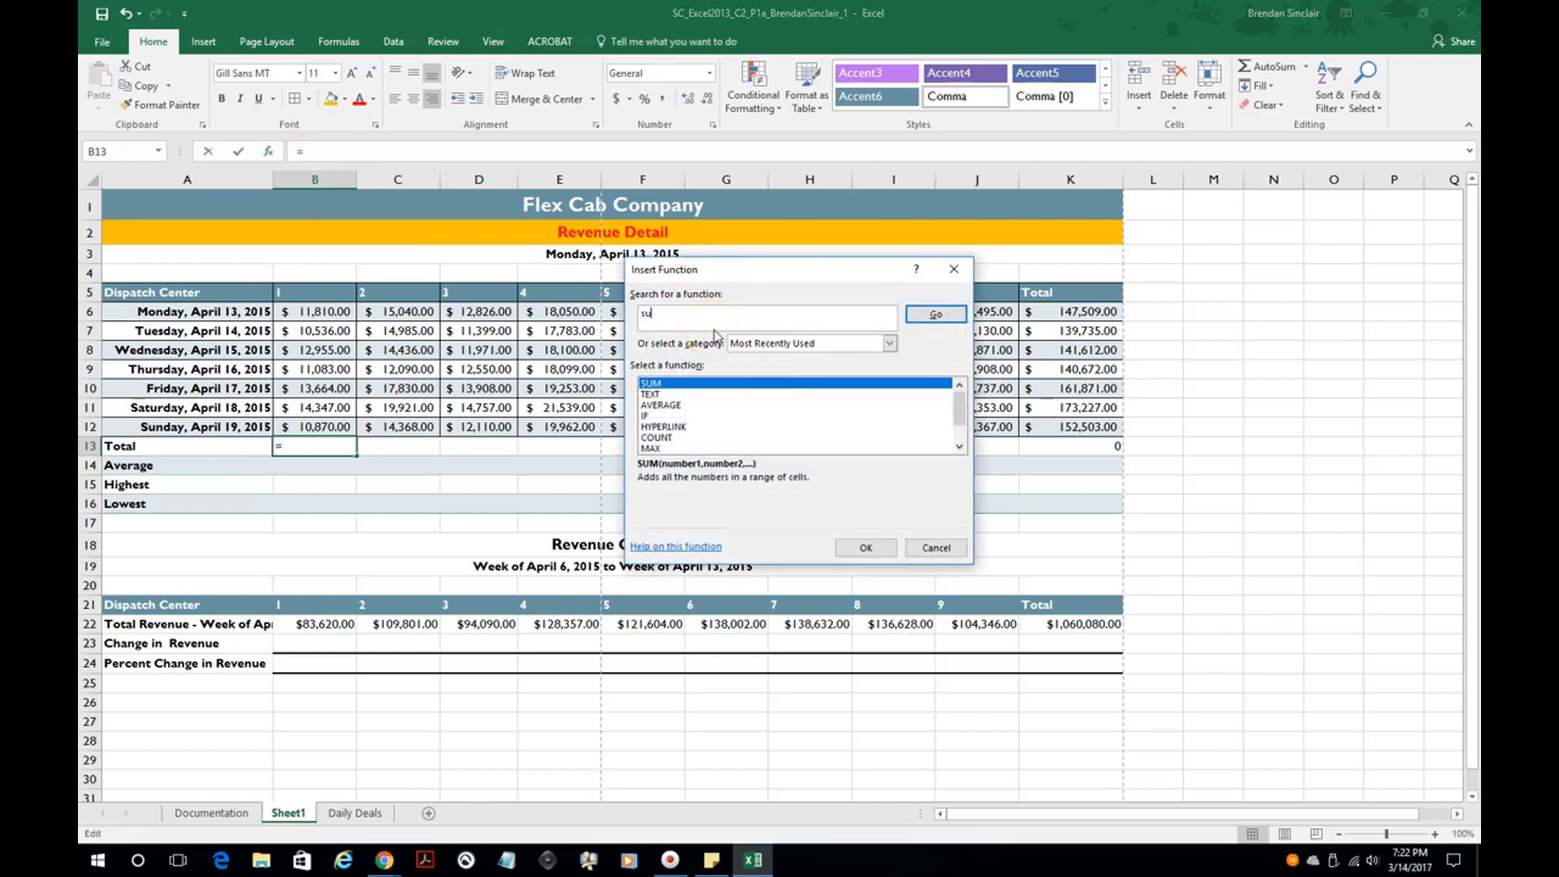
click(953, 313)
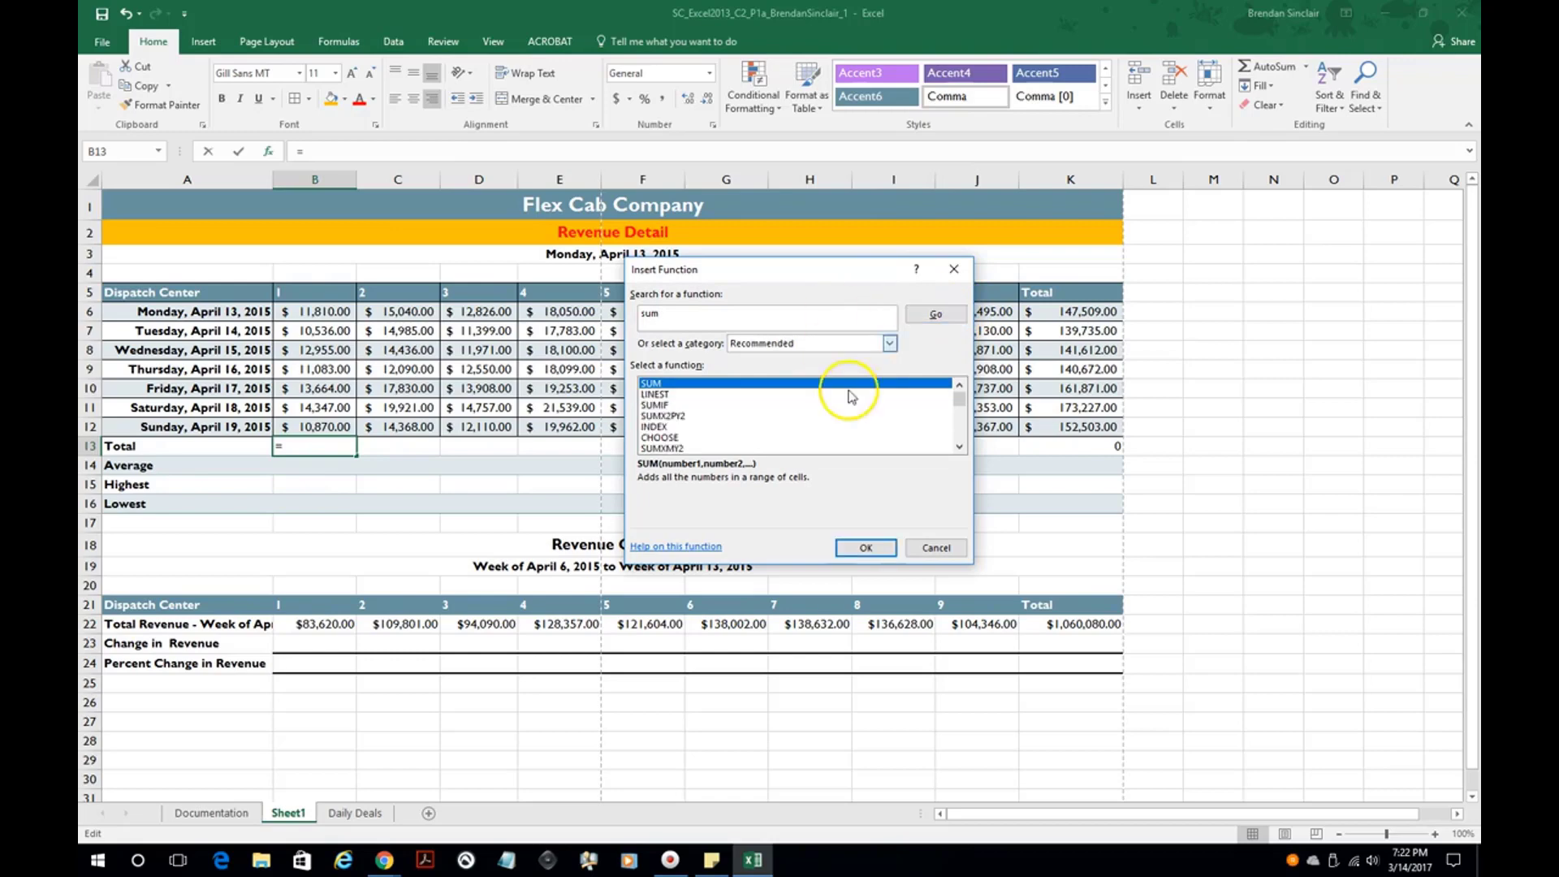
double_click(666, 383)
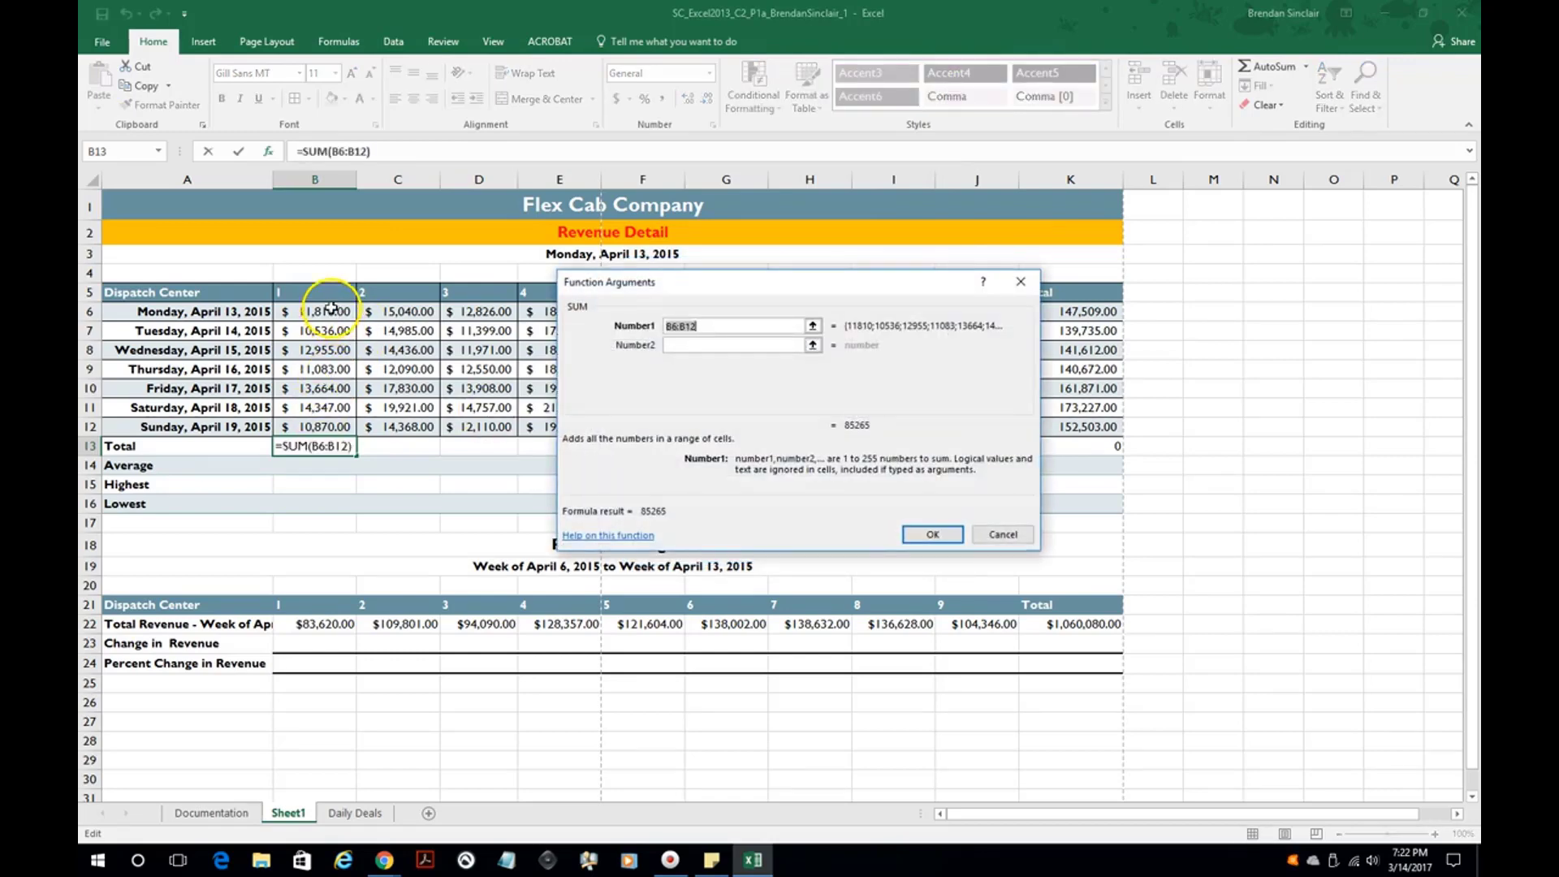
drag(325, 311, 326, 428)
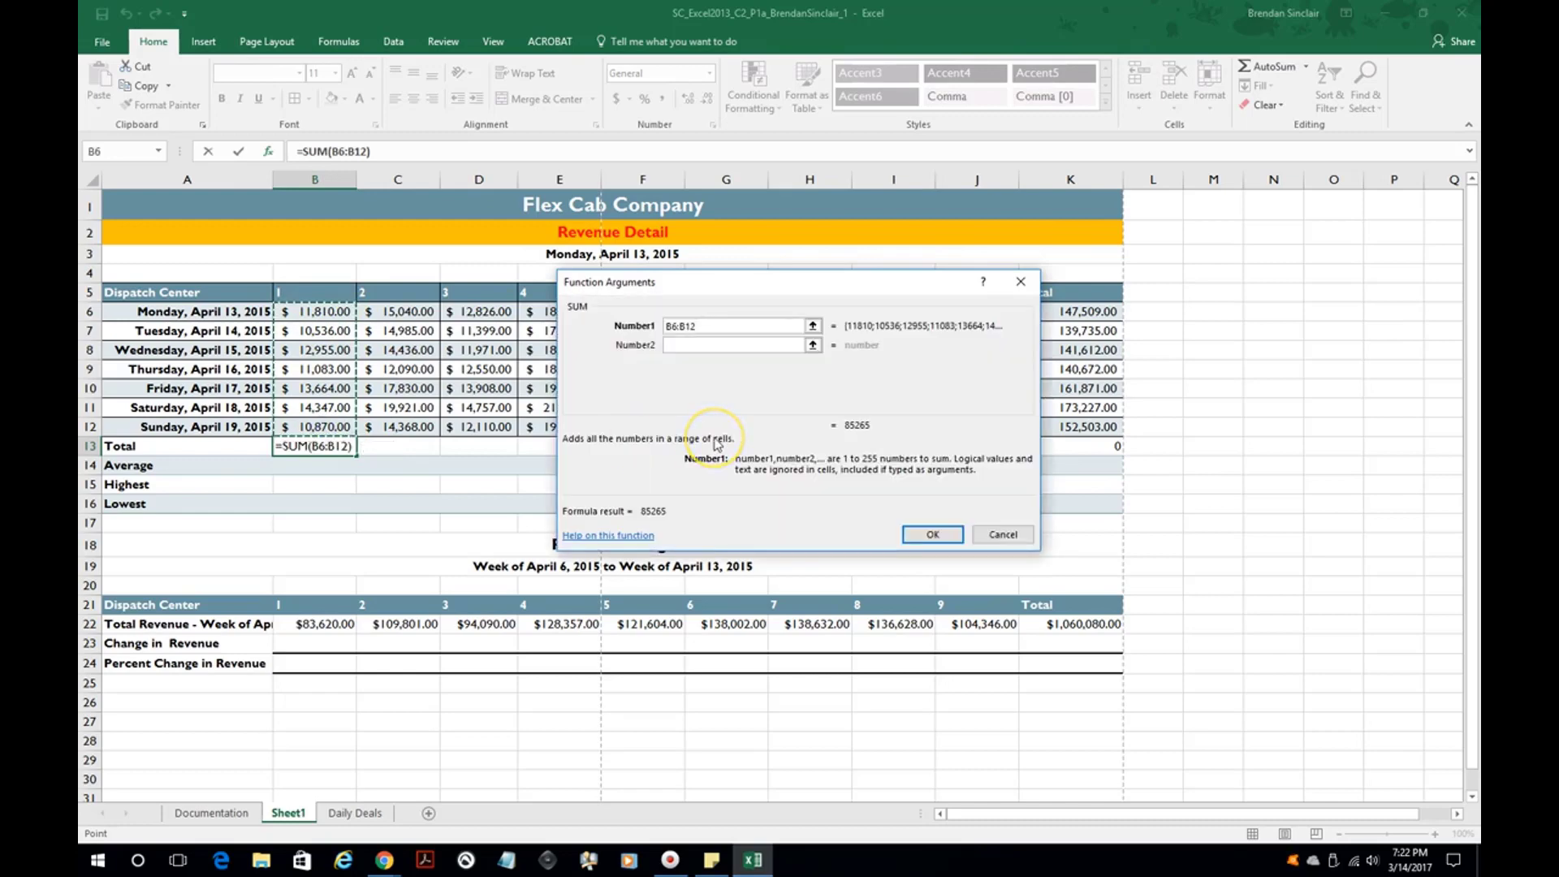
key(Return)
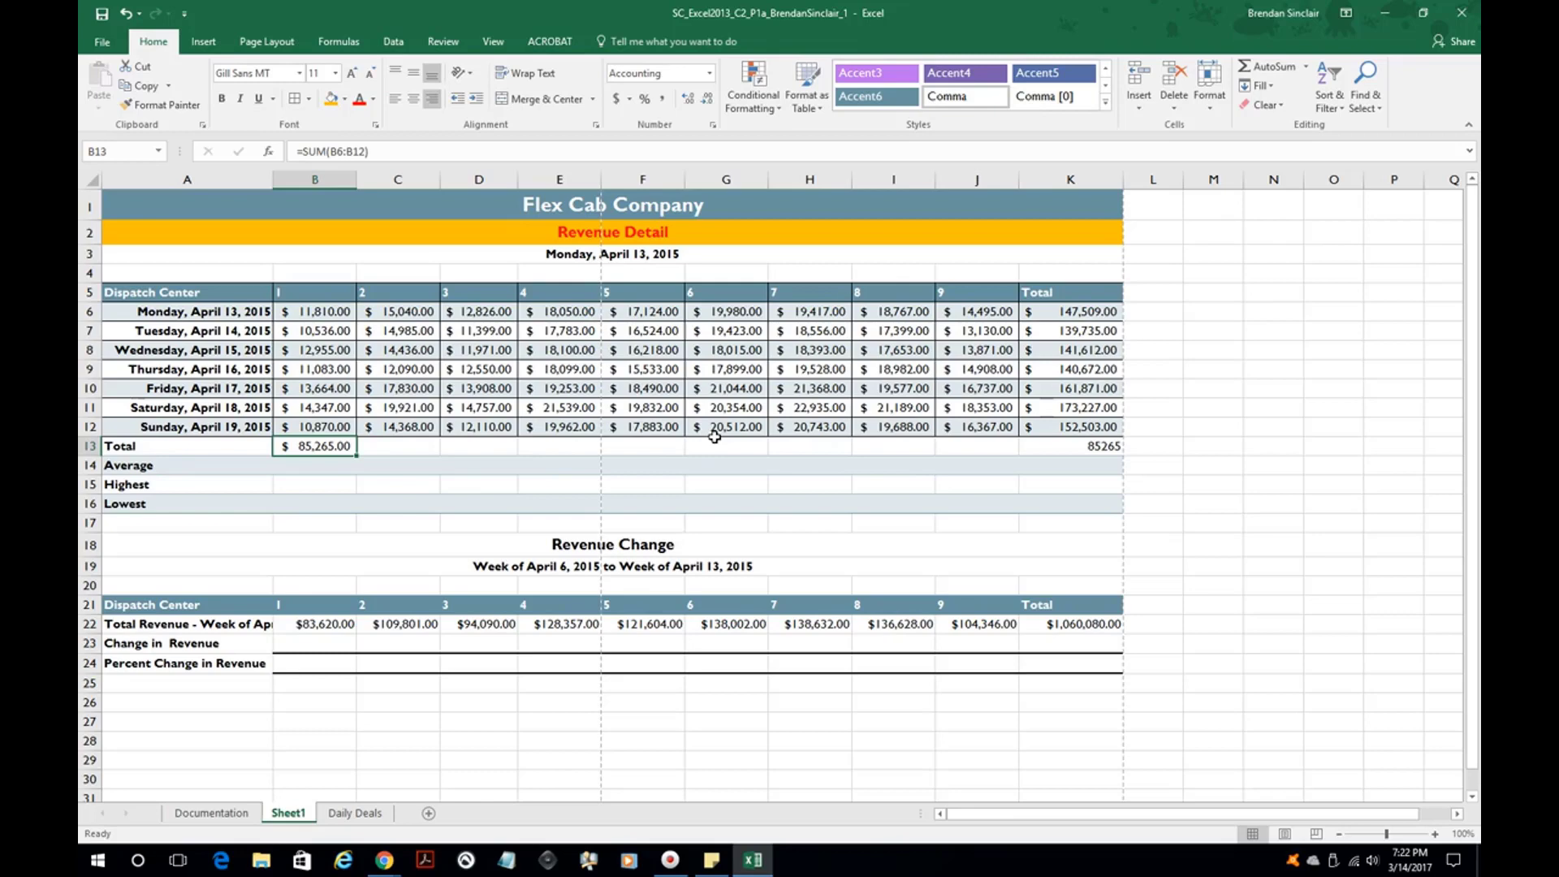
Use Insert Function to put =AVERAGE(B6:B12) in B14, giving 12,180.71.
click(294, 466)
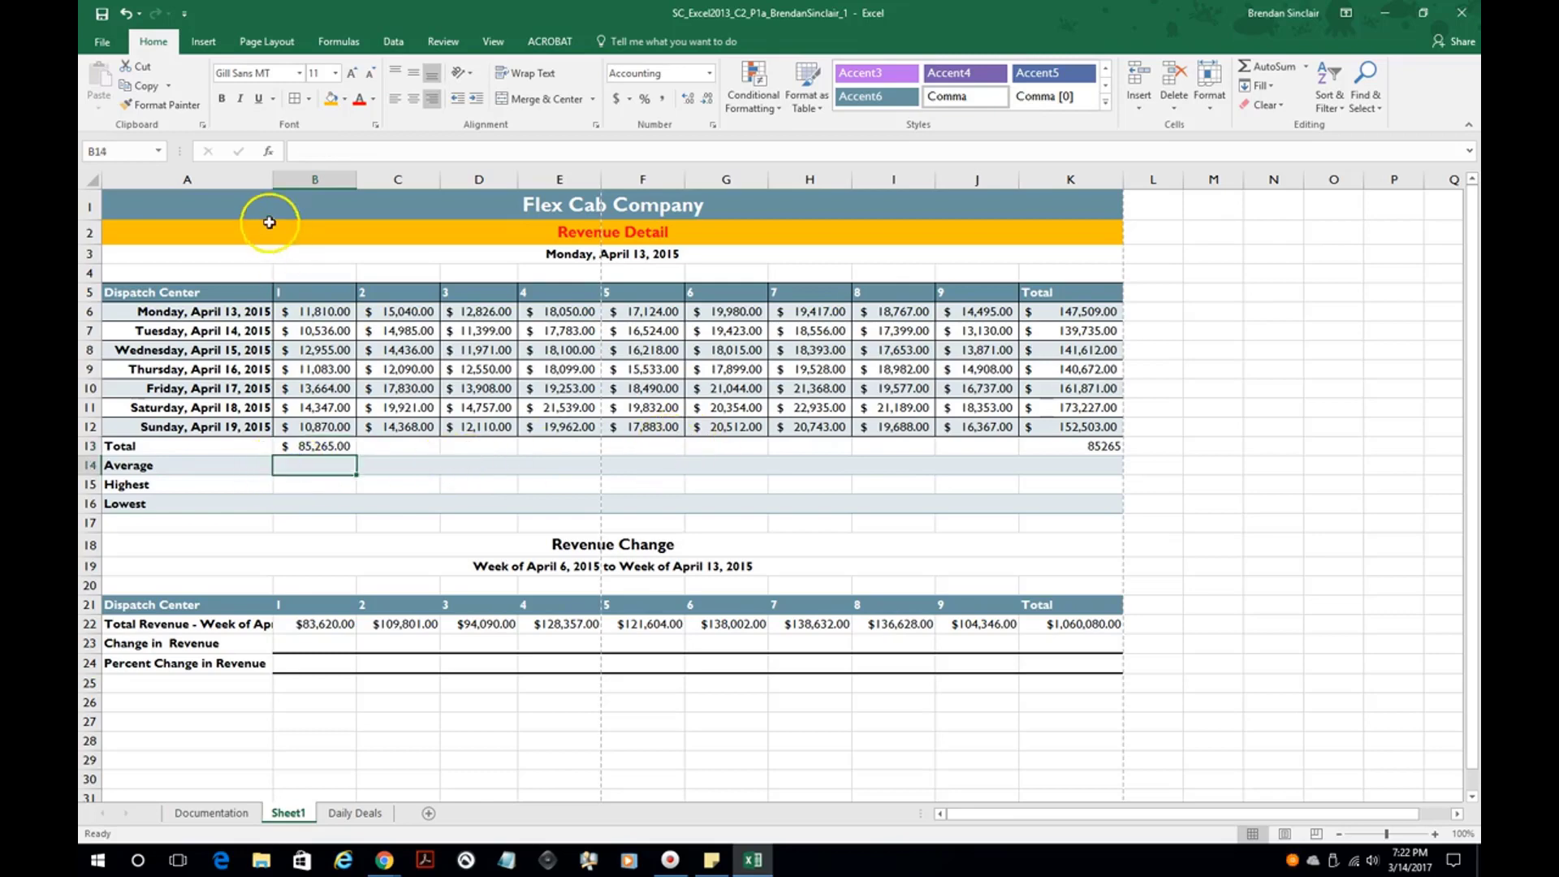
click(268, 151)
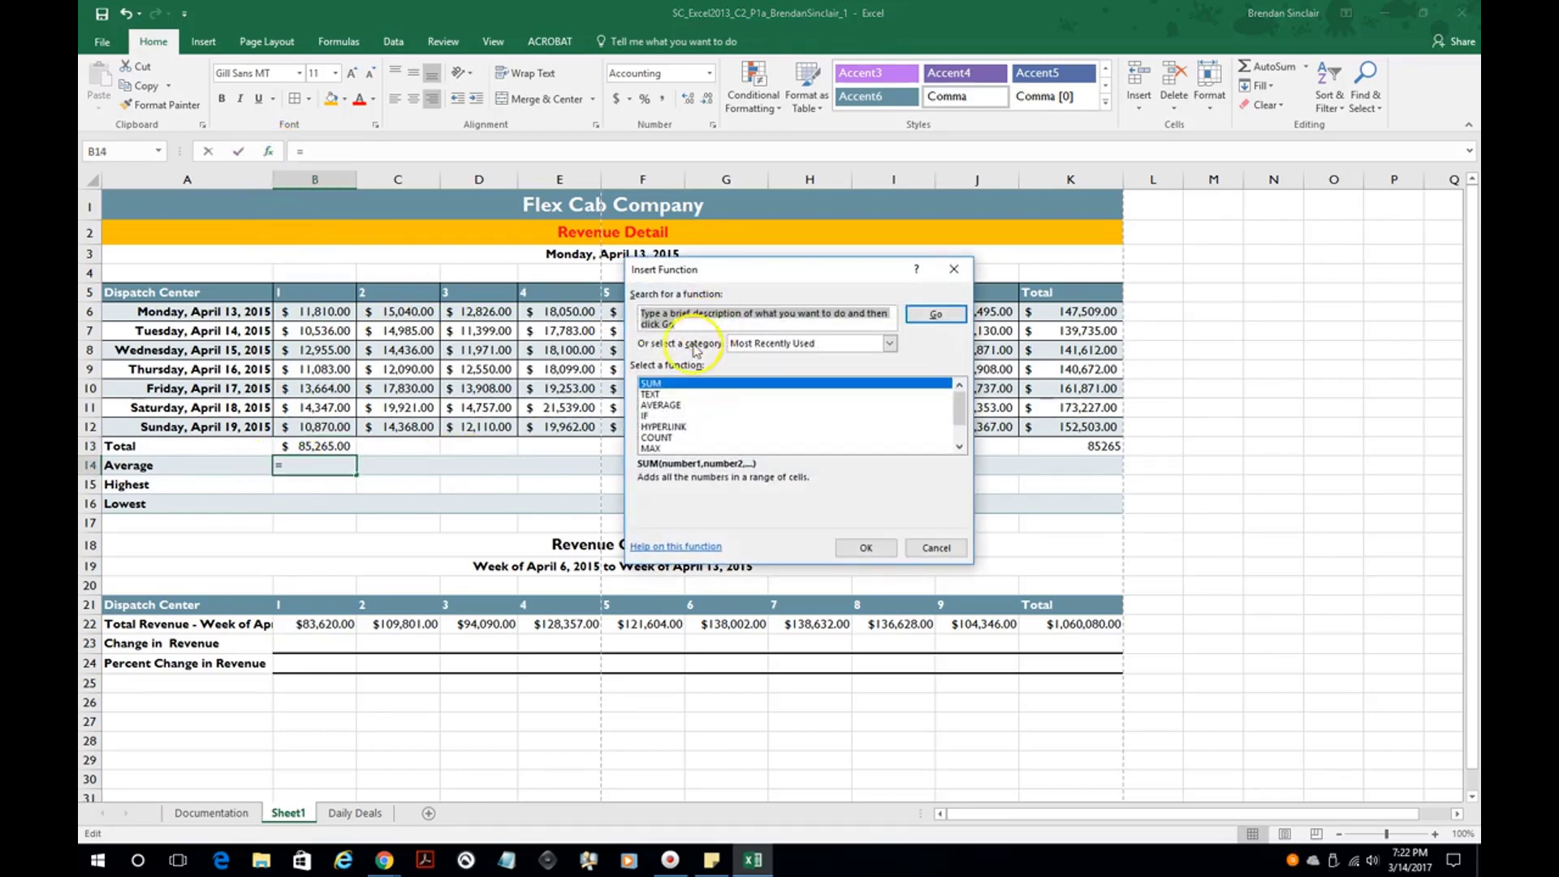
text(average)
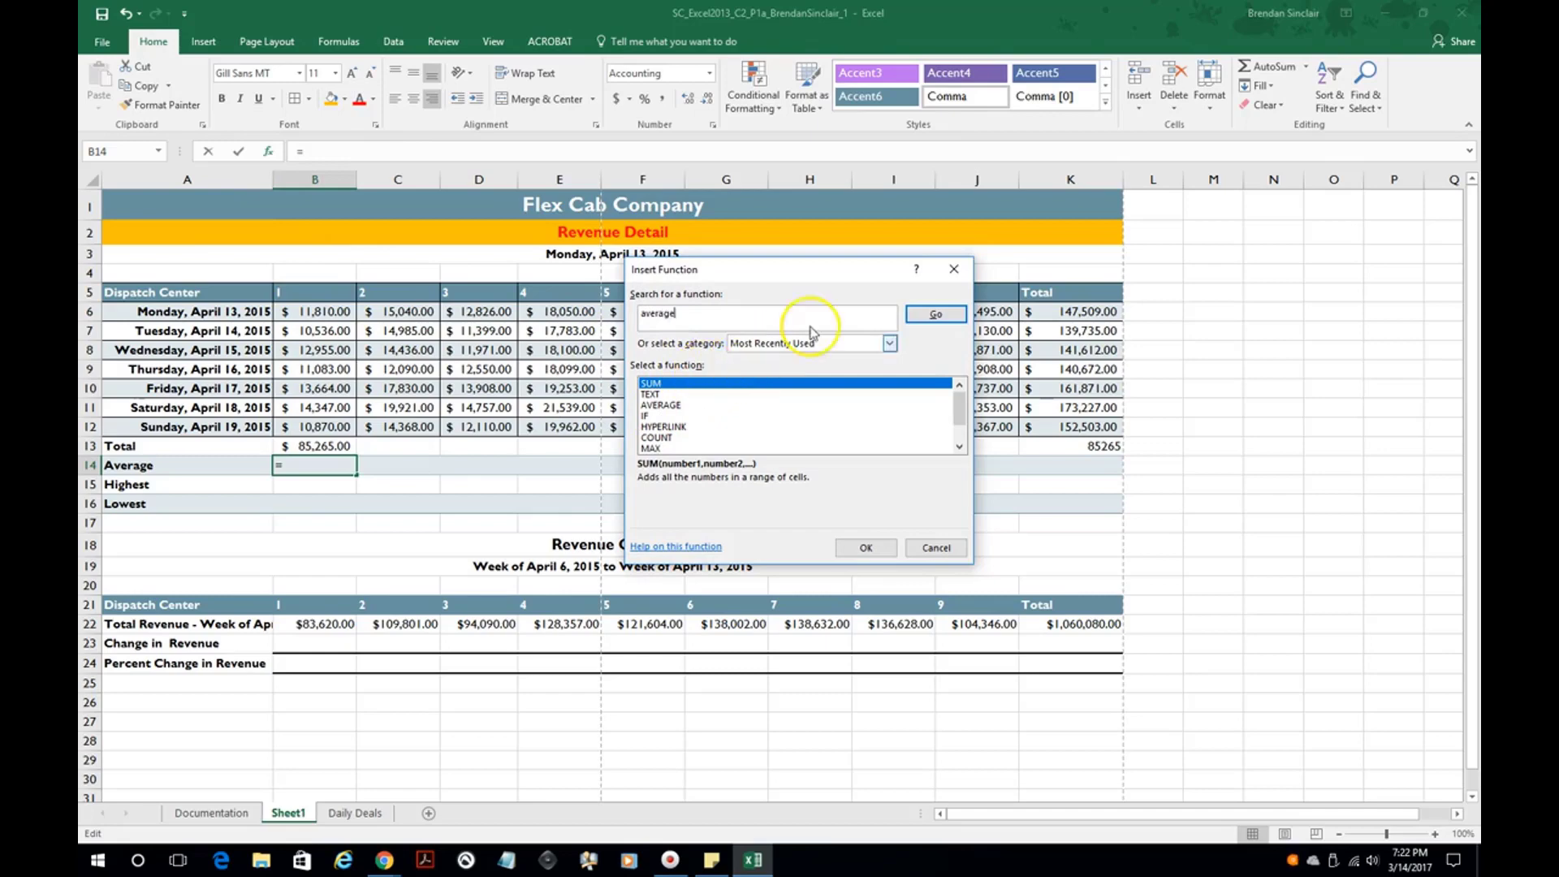
click(937, 314)
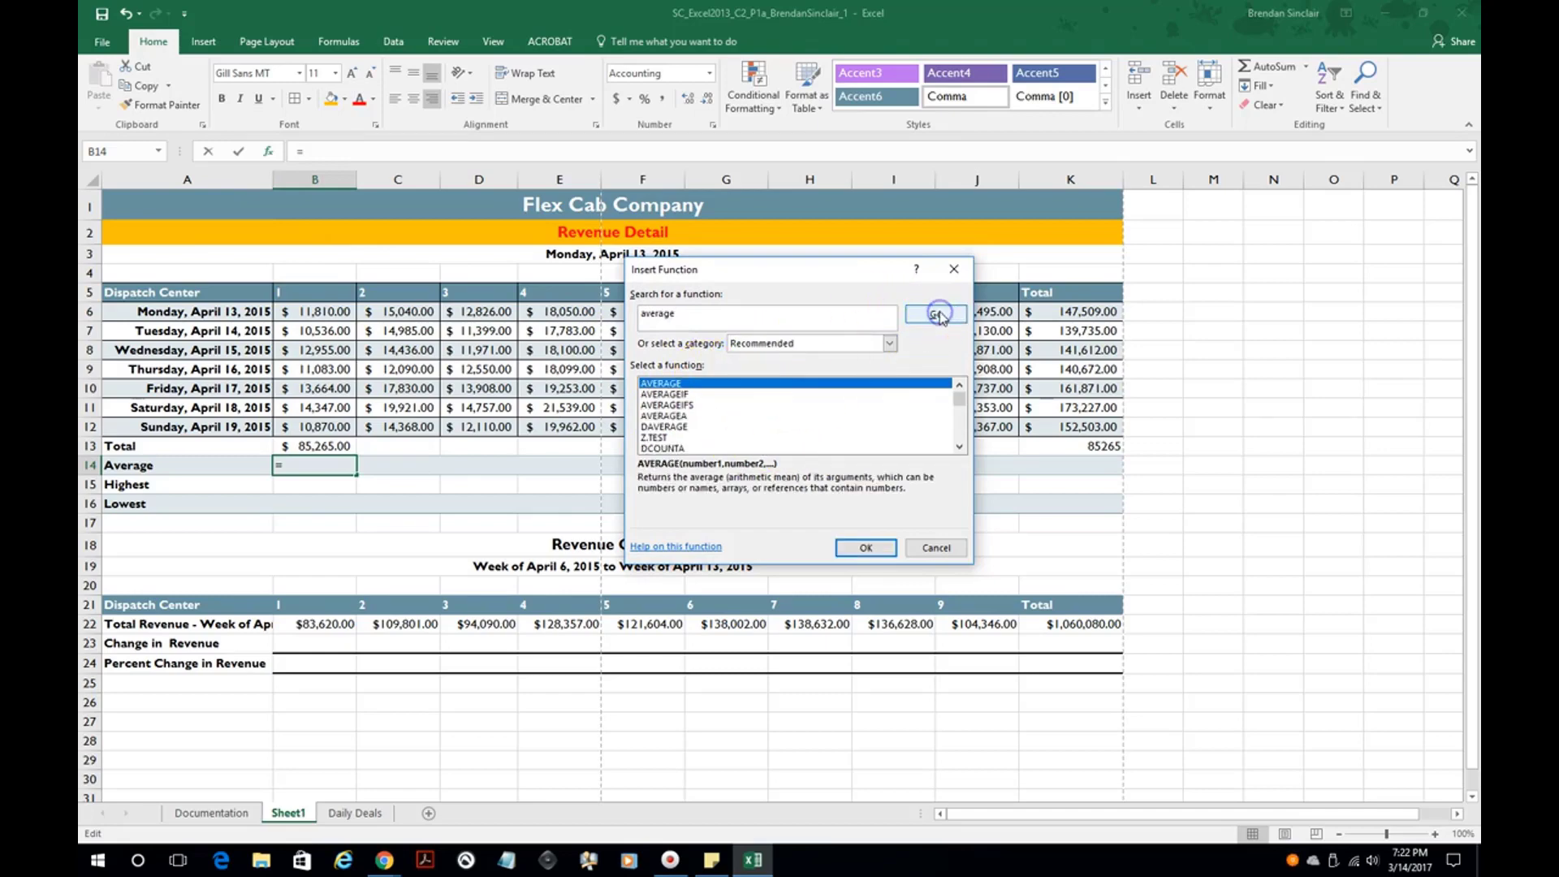
double_click(704, 385)
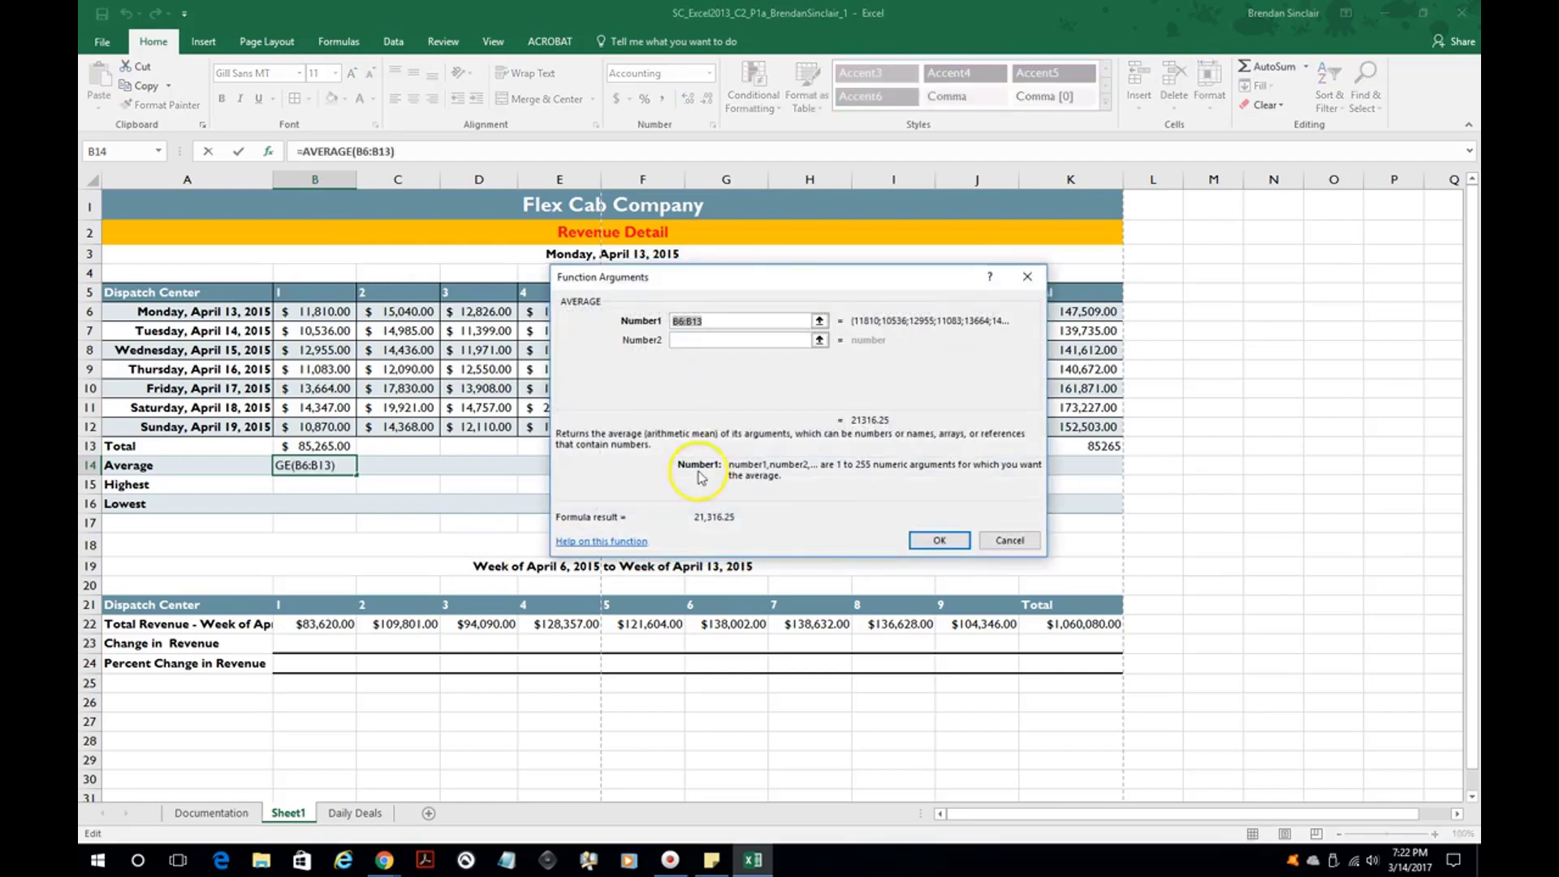
drag(335, 315, 327, 419)
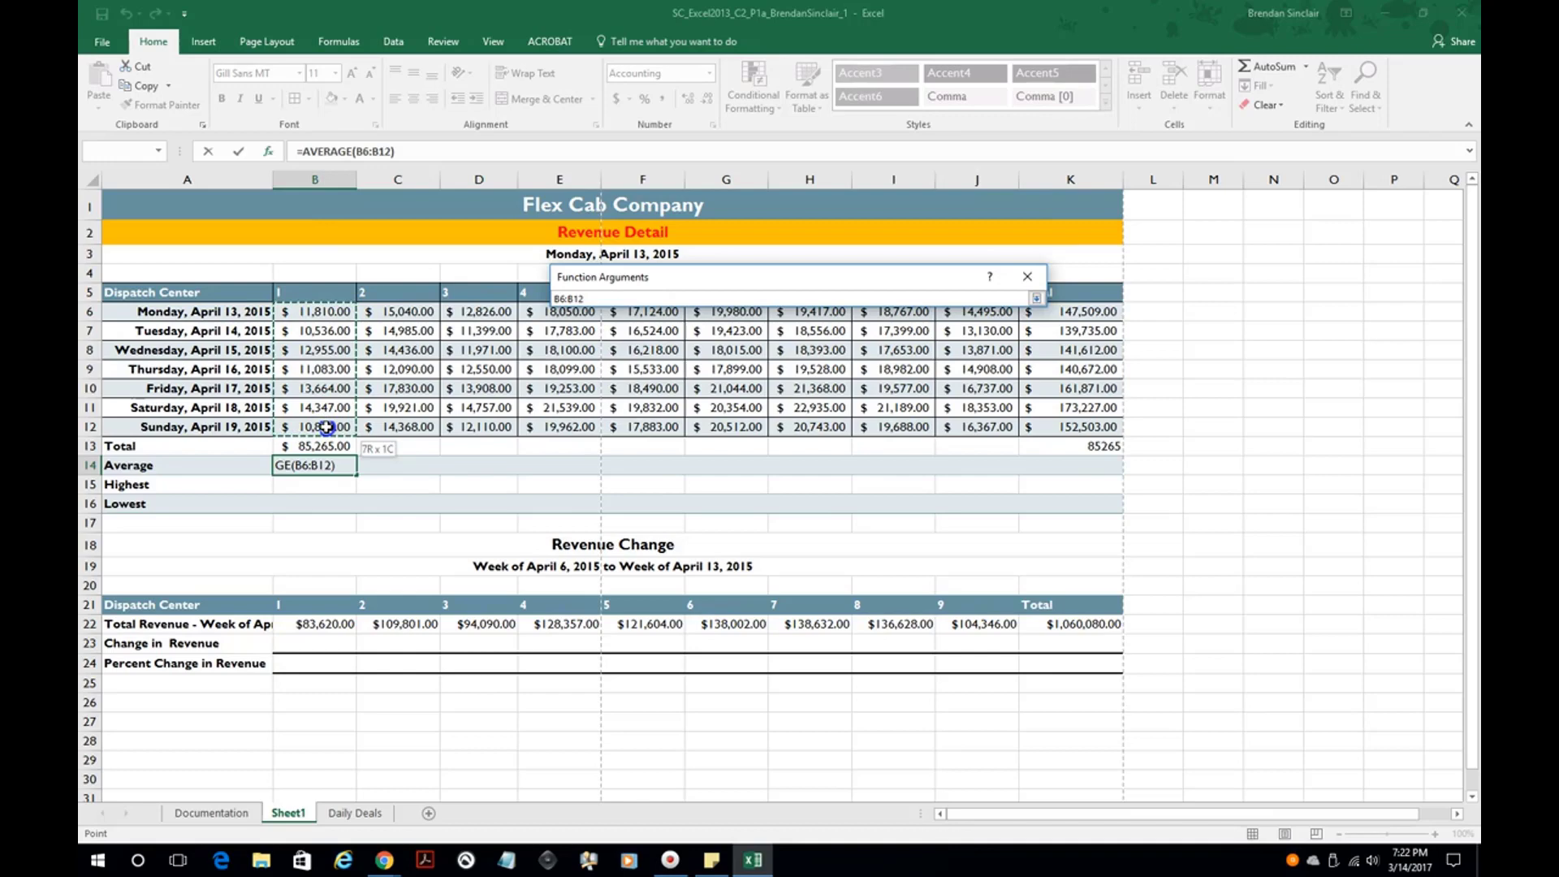
drag(327, 428, 326, 439)
drag(345, 430, 346, 430)
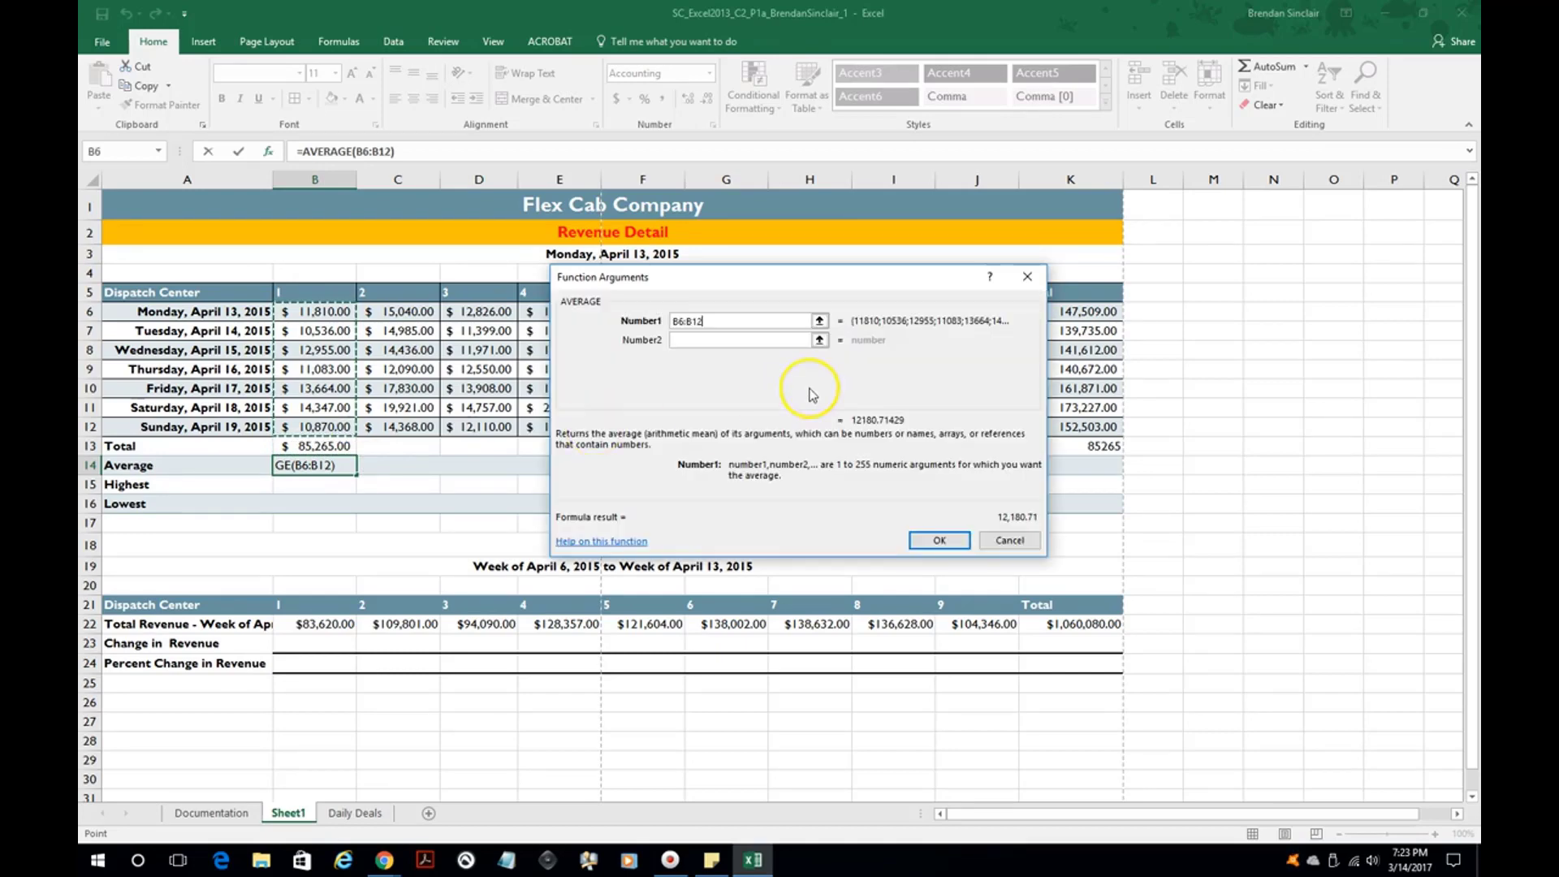
click(927, 546)
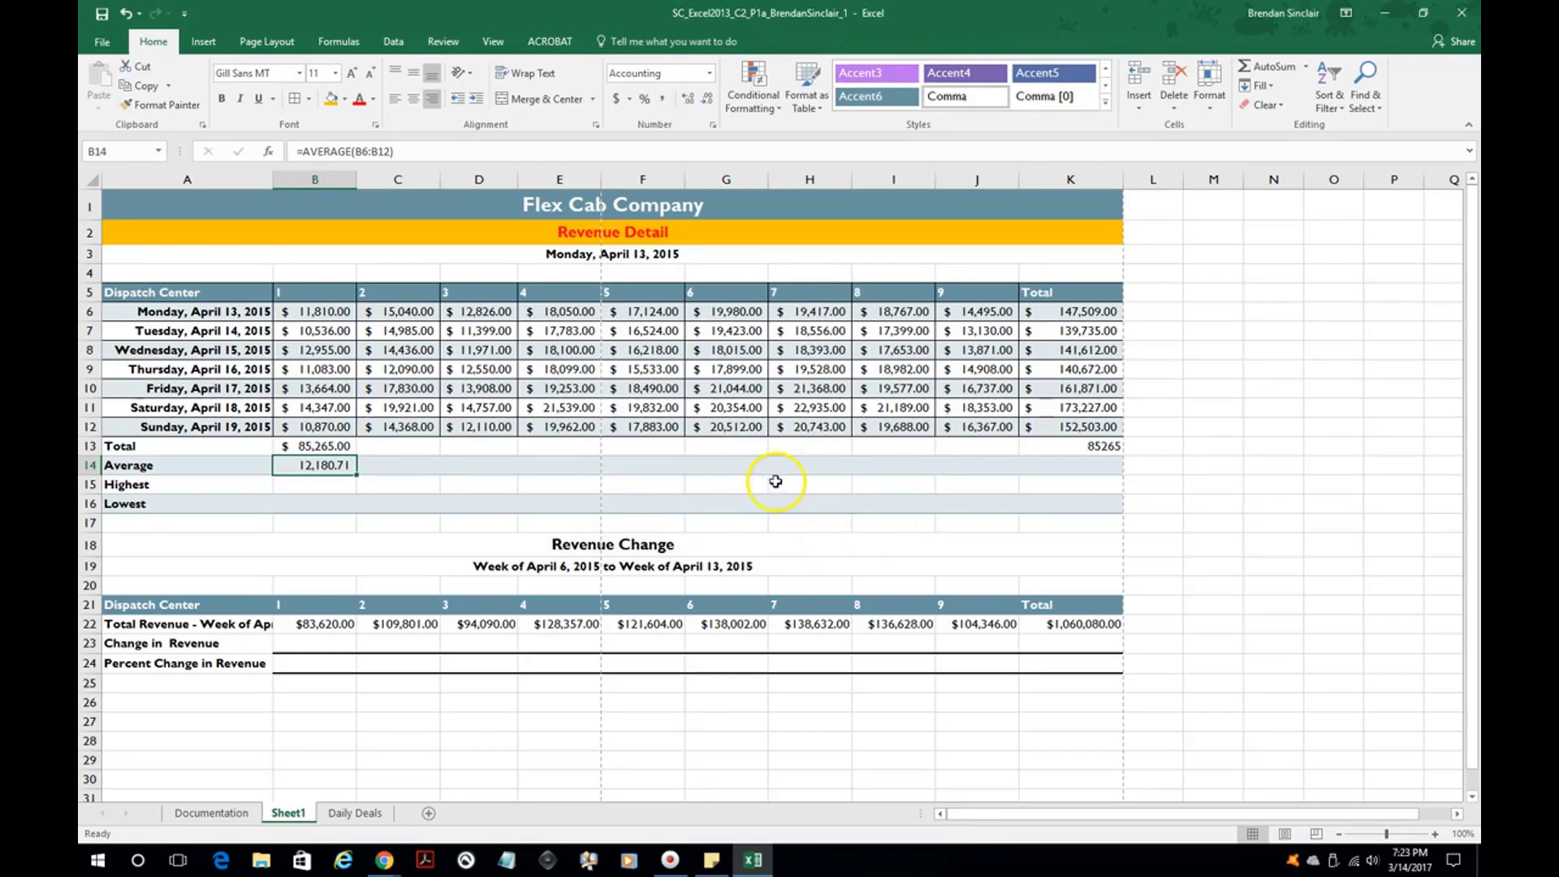
Enter =MAX(B6:B12) in B15 with Insert Function, showing the highest revenue 14,347.00.
click(319, 484)
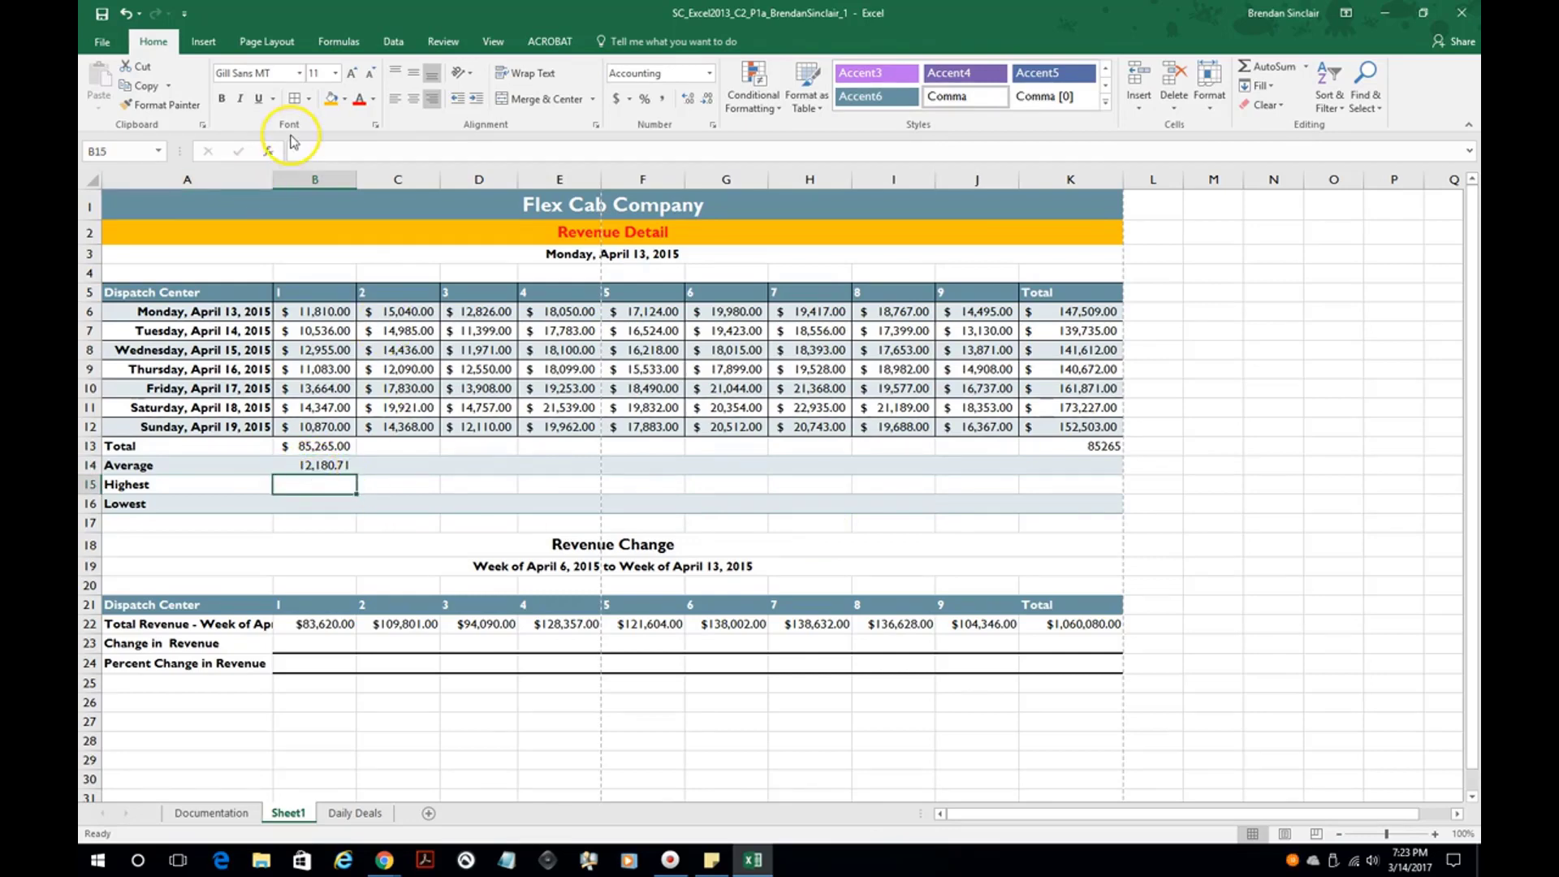
click(268, 151)
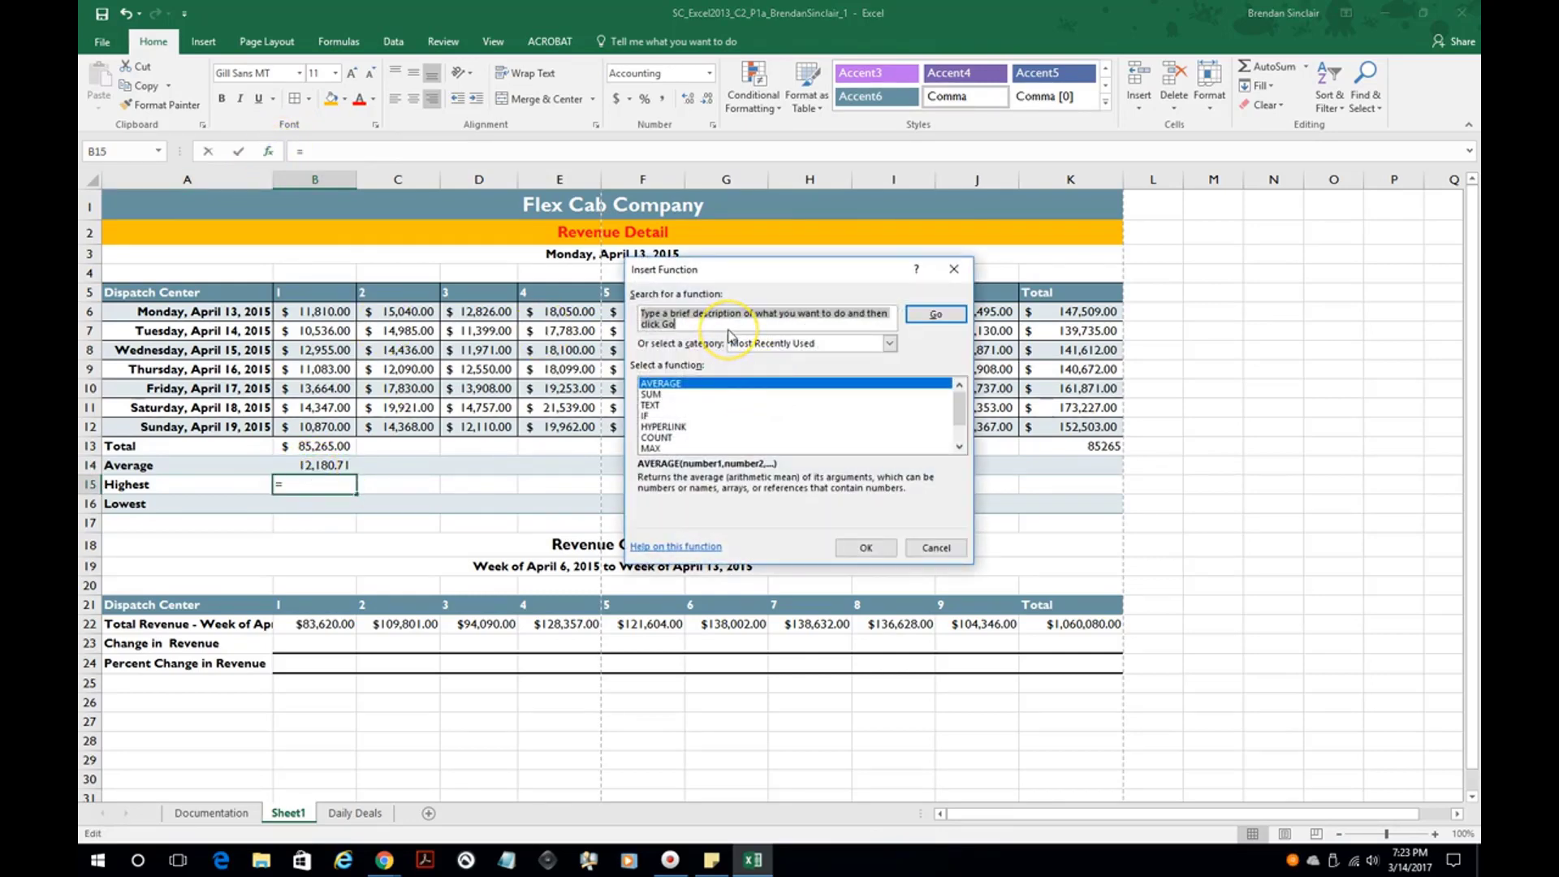
text(max)
key(Return)
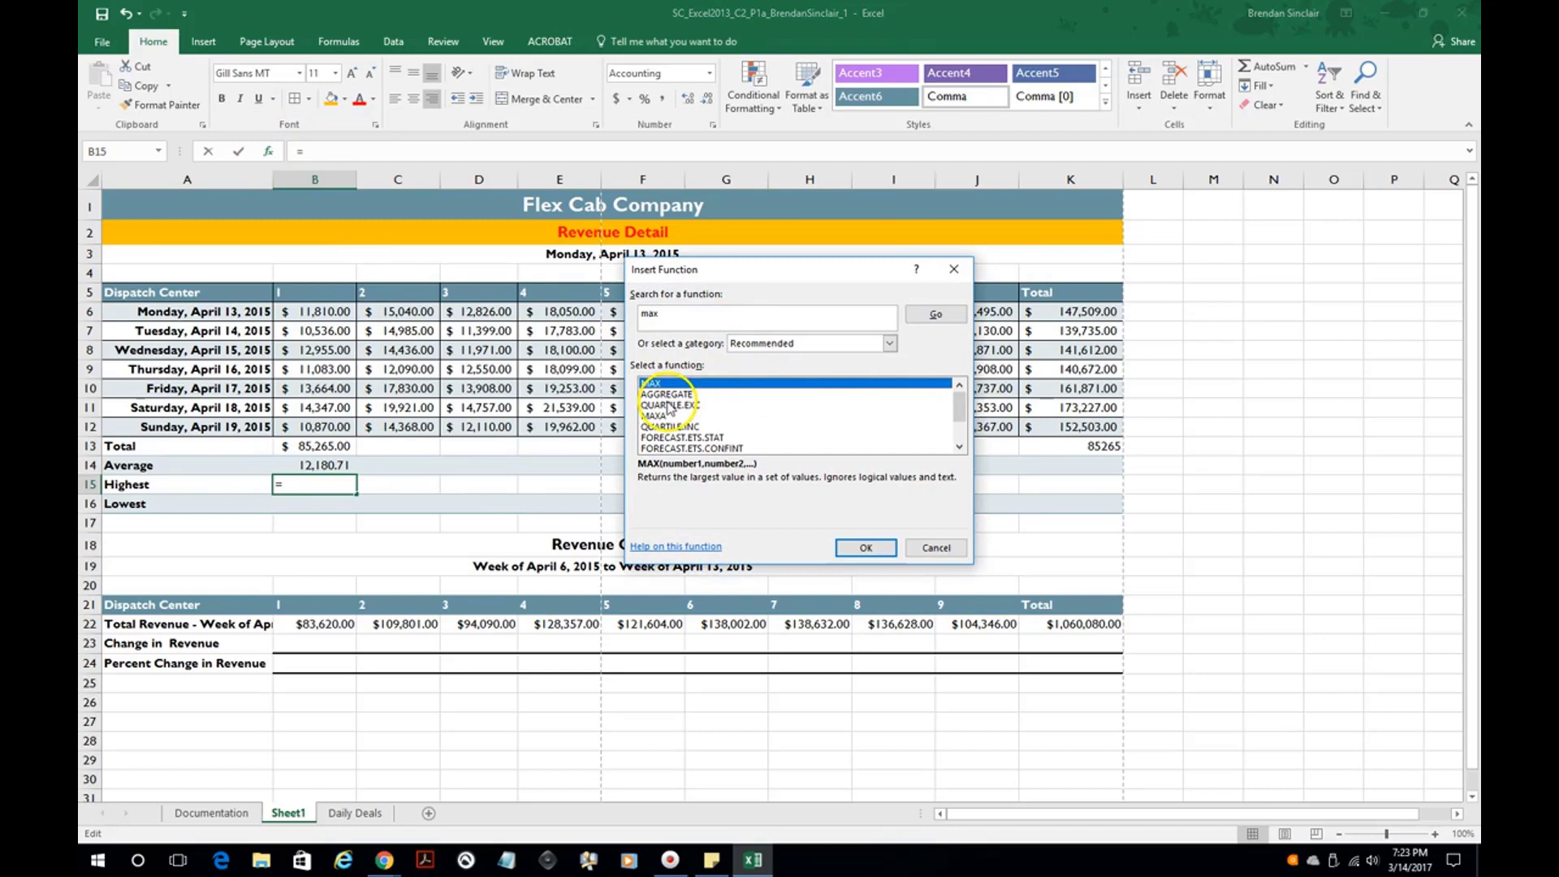
double_click(667, 386)
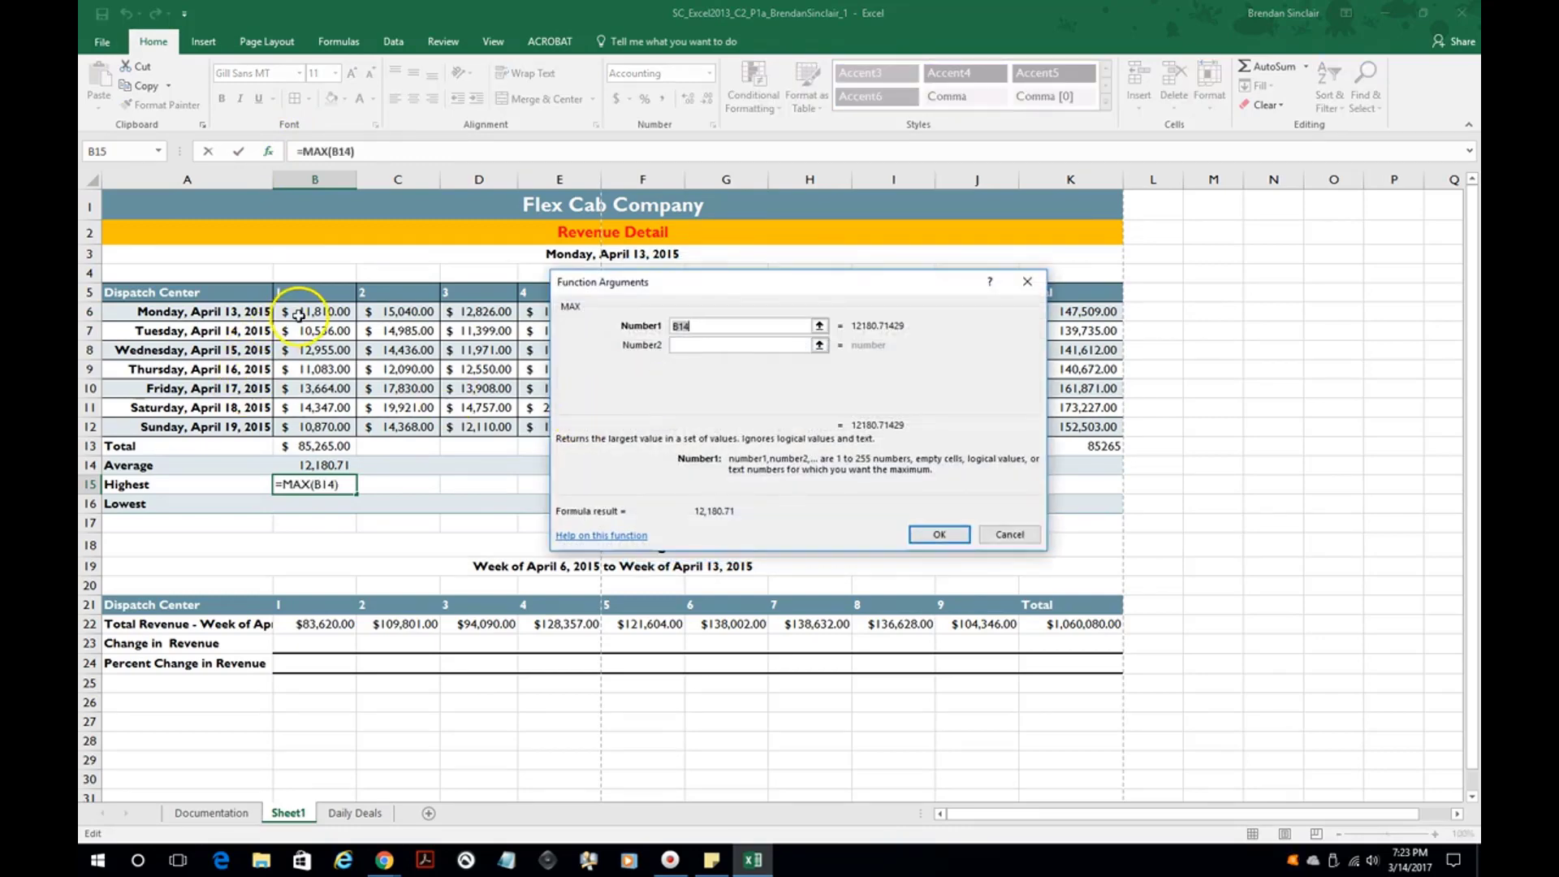
drag(307, 312, 319, 428)
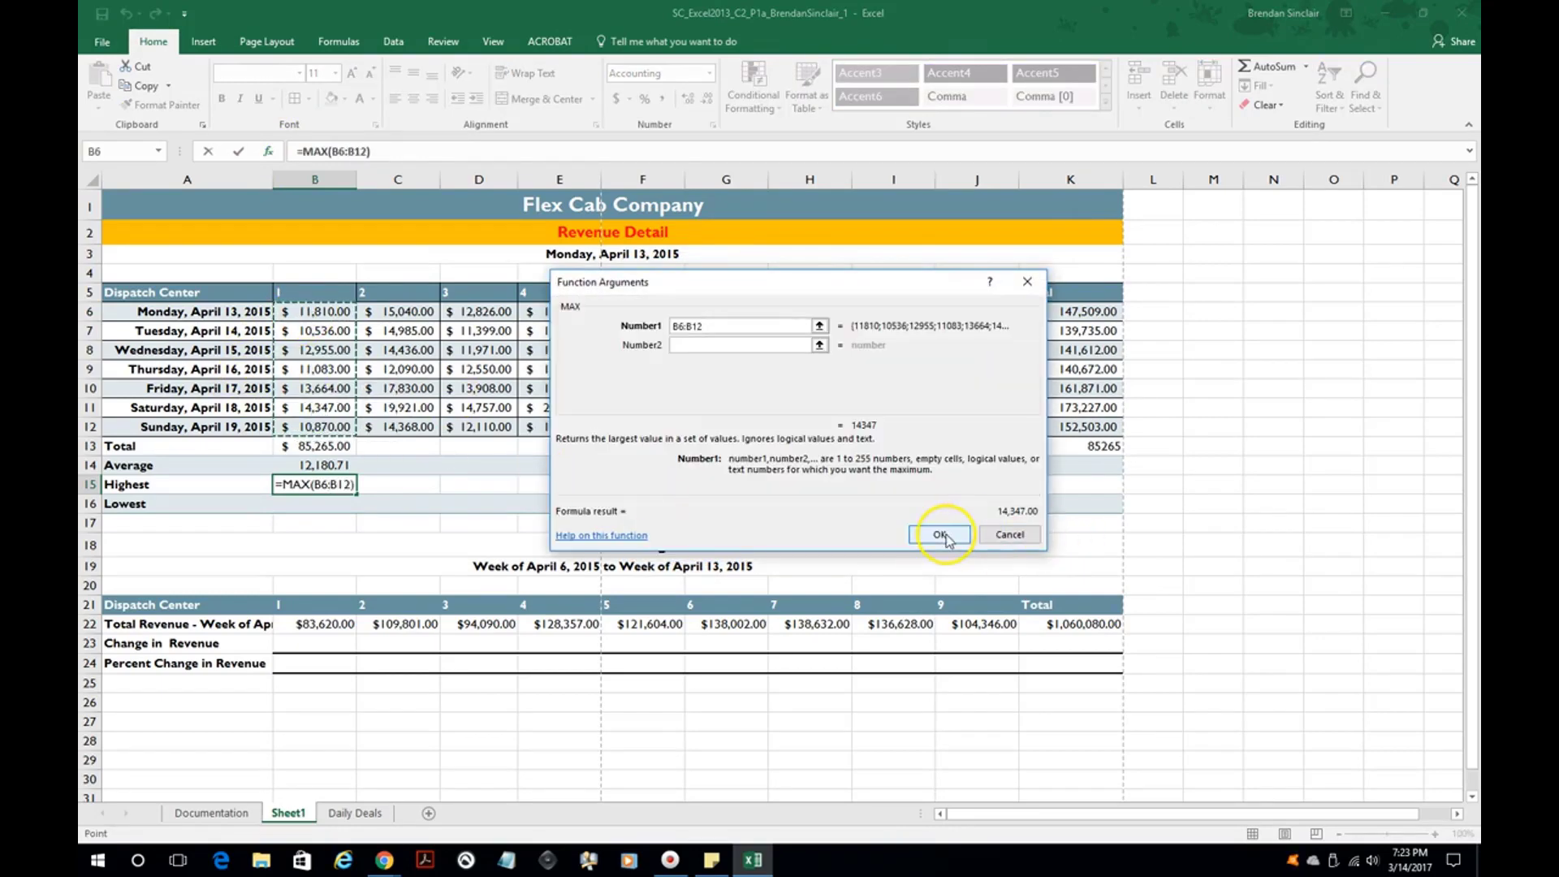
click(940, 534)
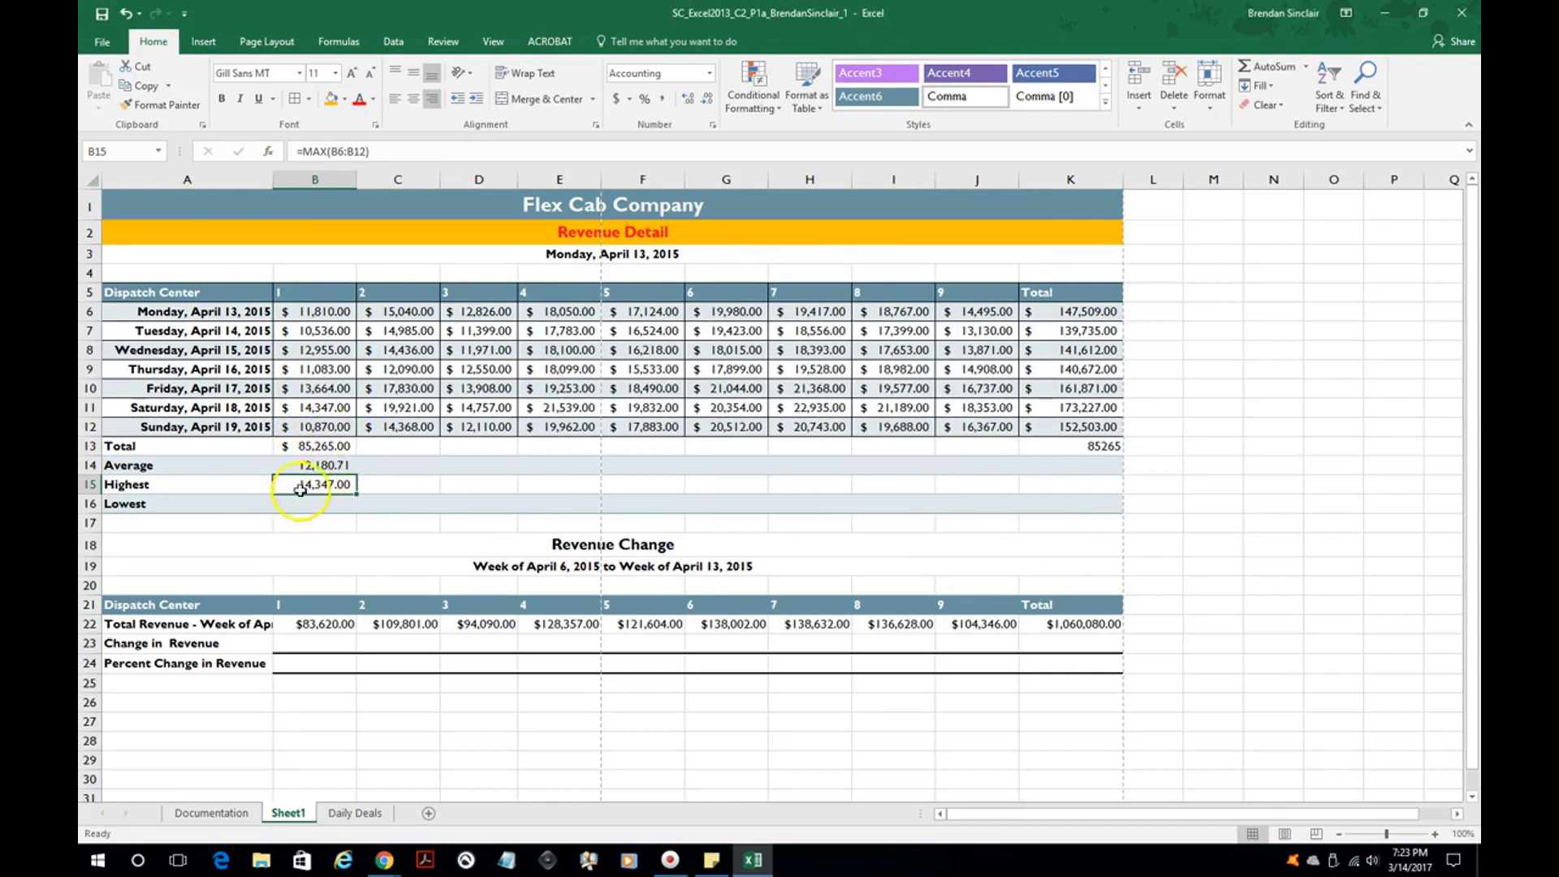
Enter =MIN(B6:B12) in B16 with Insert Function, showing the lowest revenue 10,536.00.
click(309, 509)
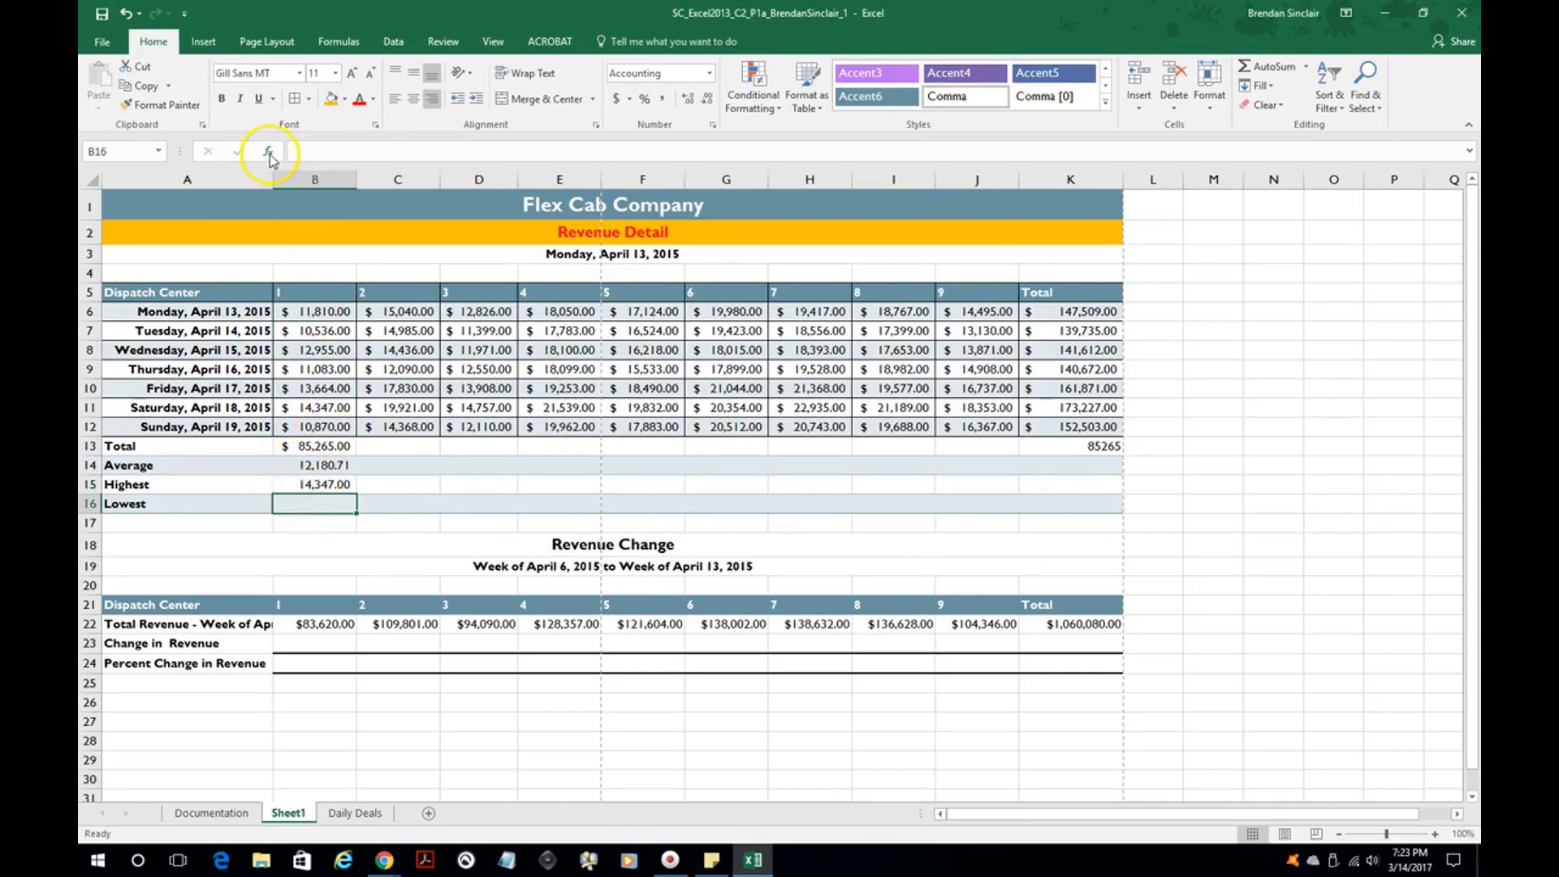
click(268, 153)
text(min)
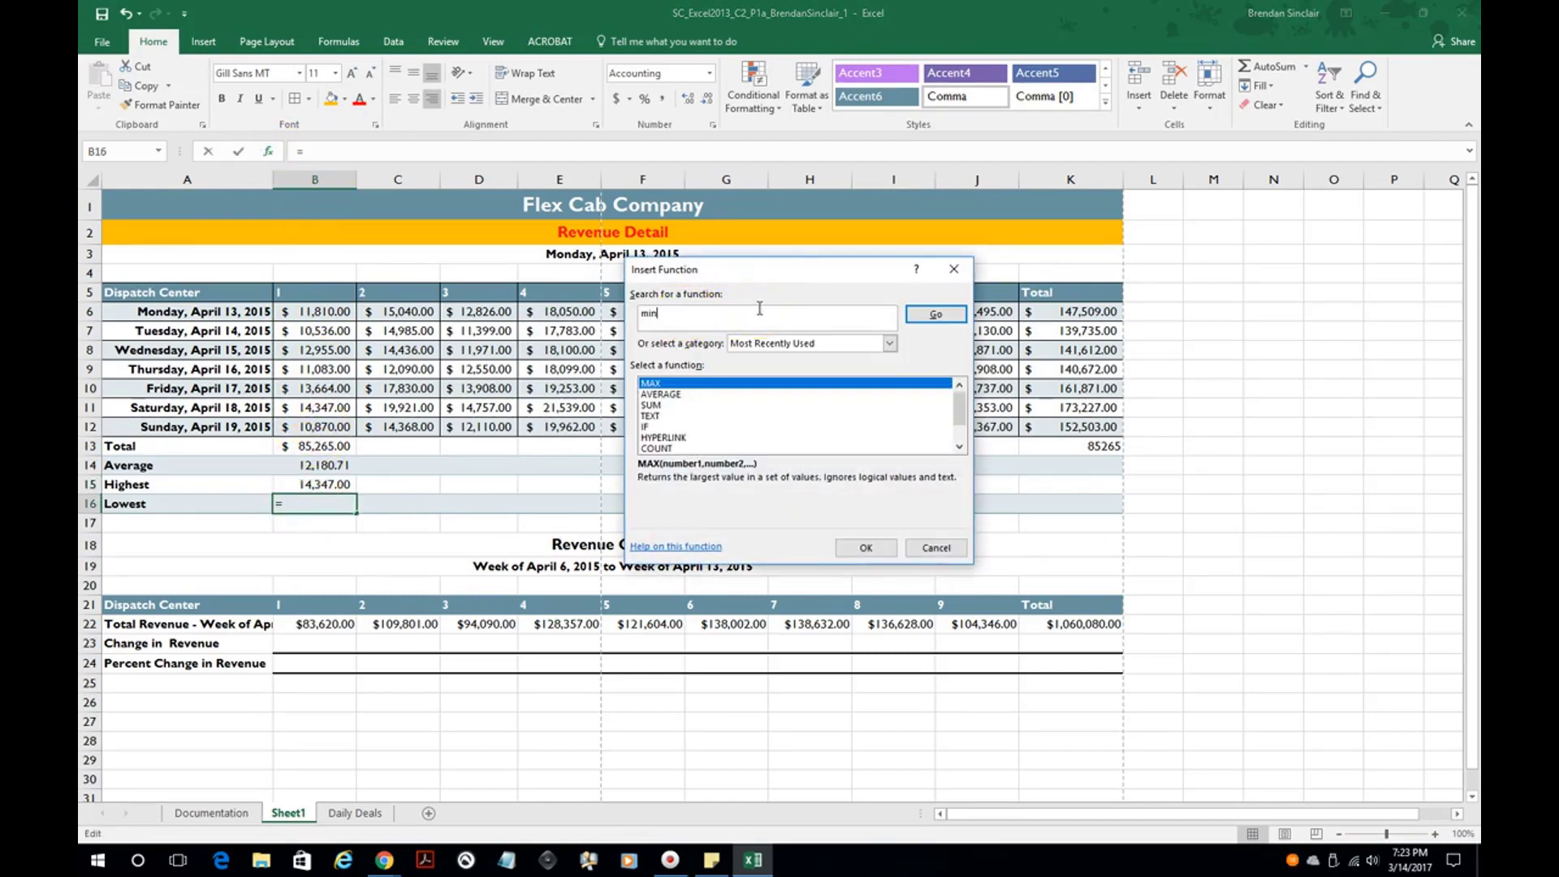
key(Return)
double_click(679, 383)
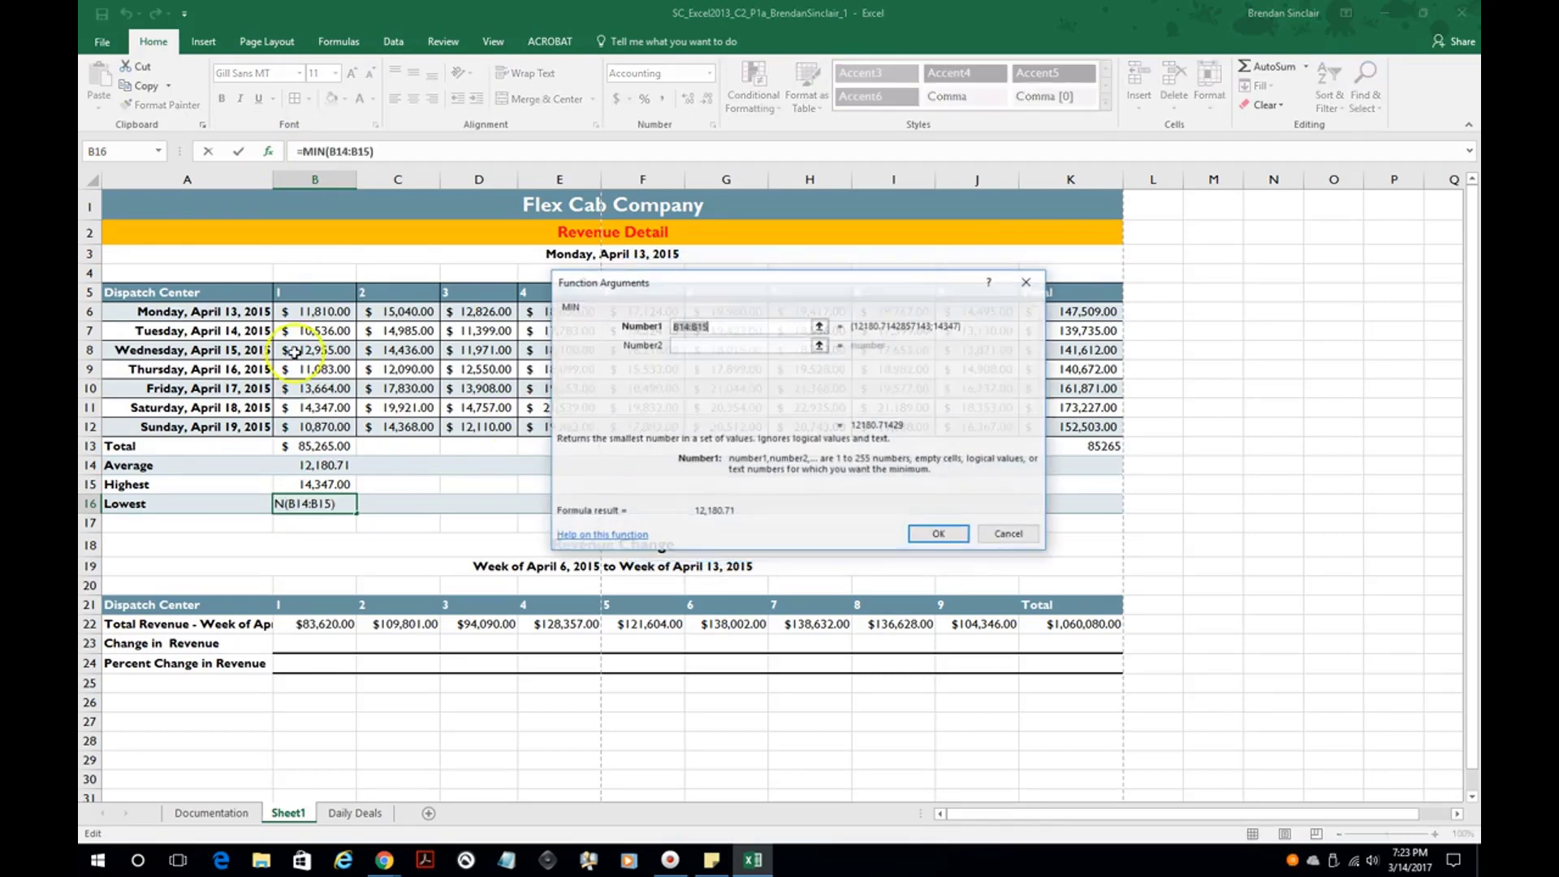
drag(309, 312, 310, 427)
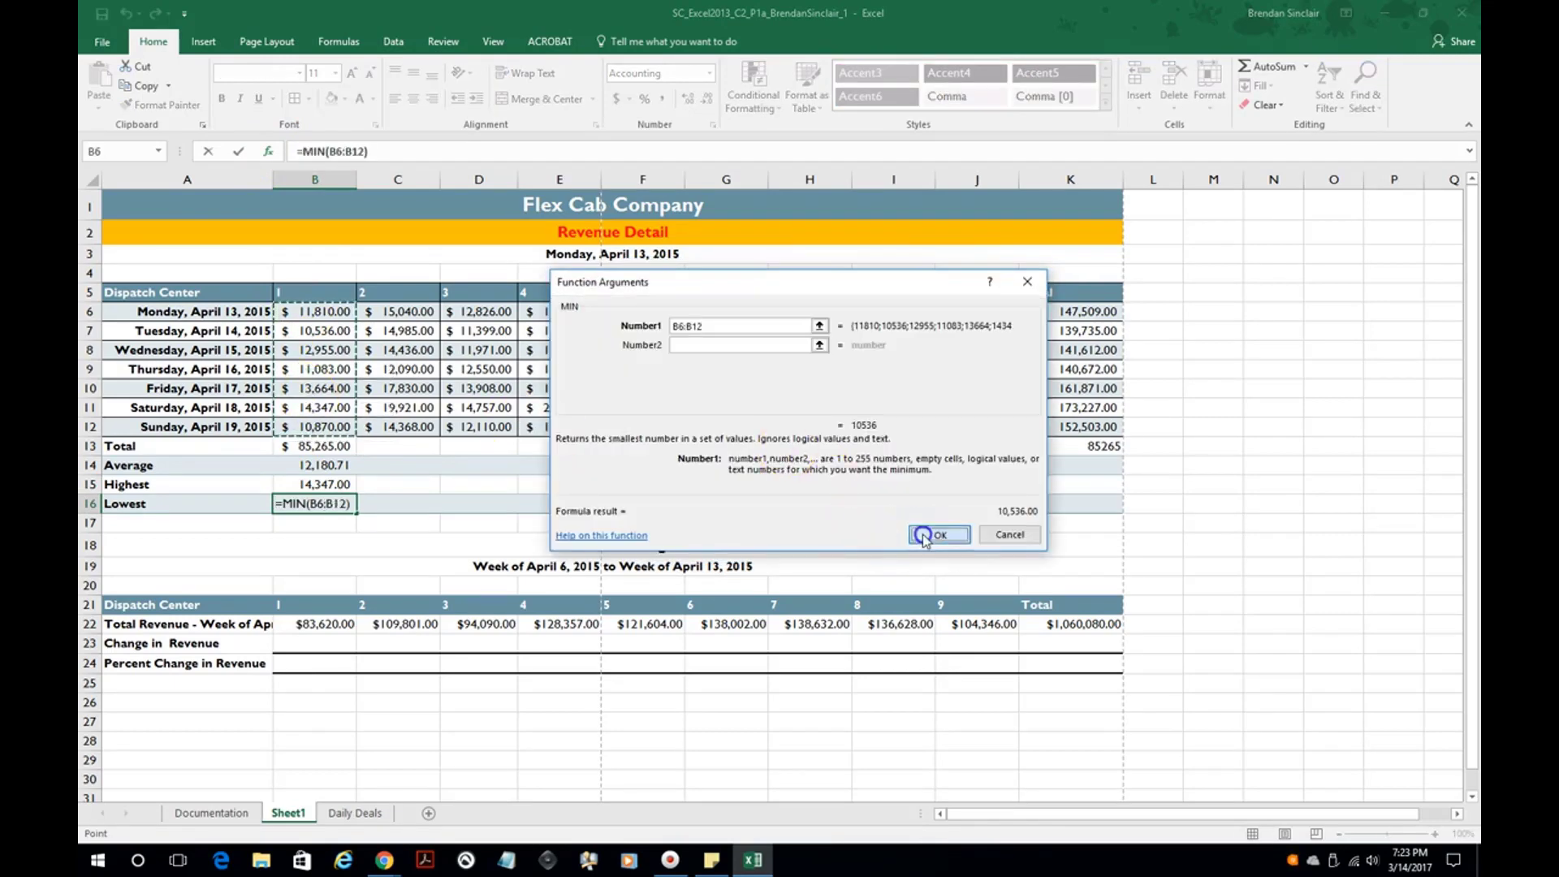
click(931, 534)
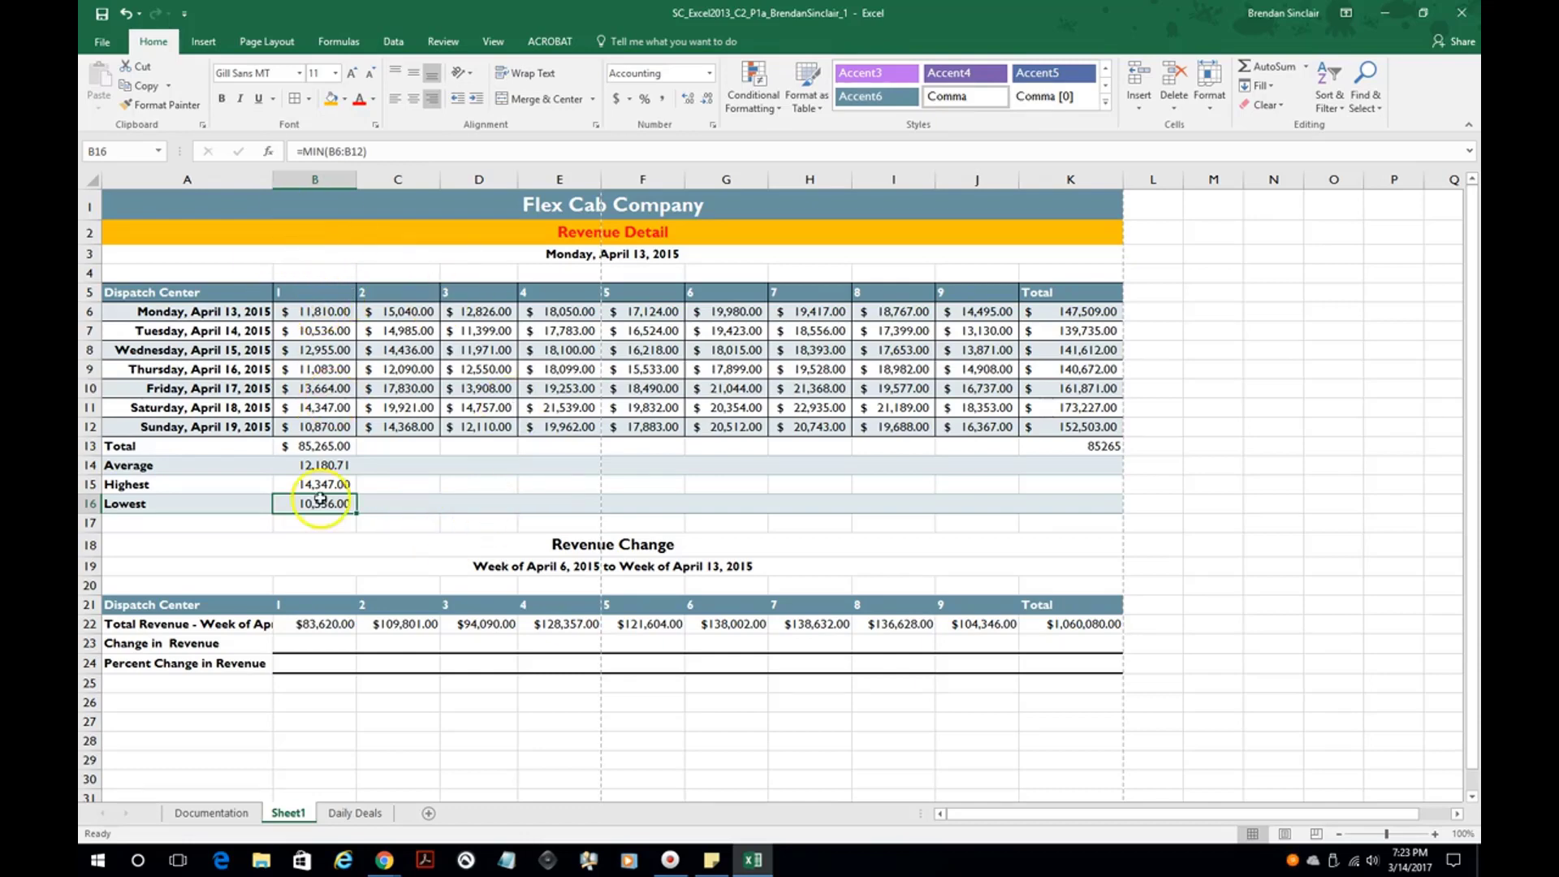
Enter =B13-B22 in B23 to get center 1's change in revenue, 1,645.00.
click(307, 646)
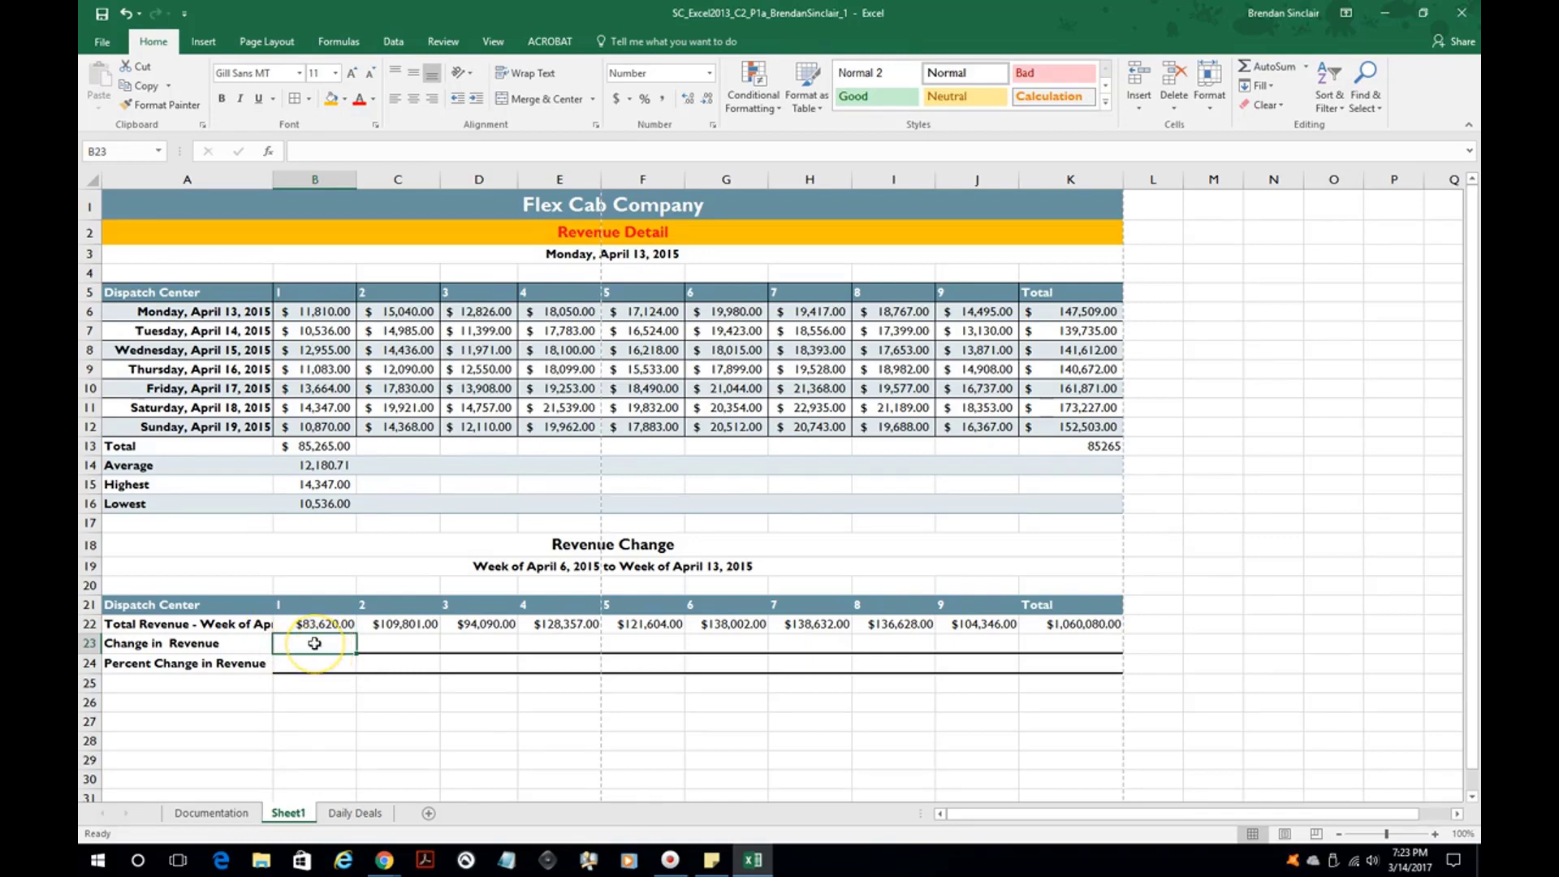
text(=)
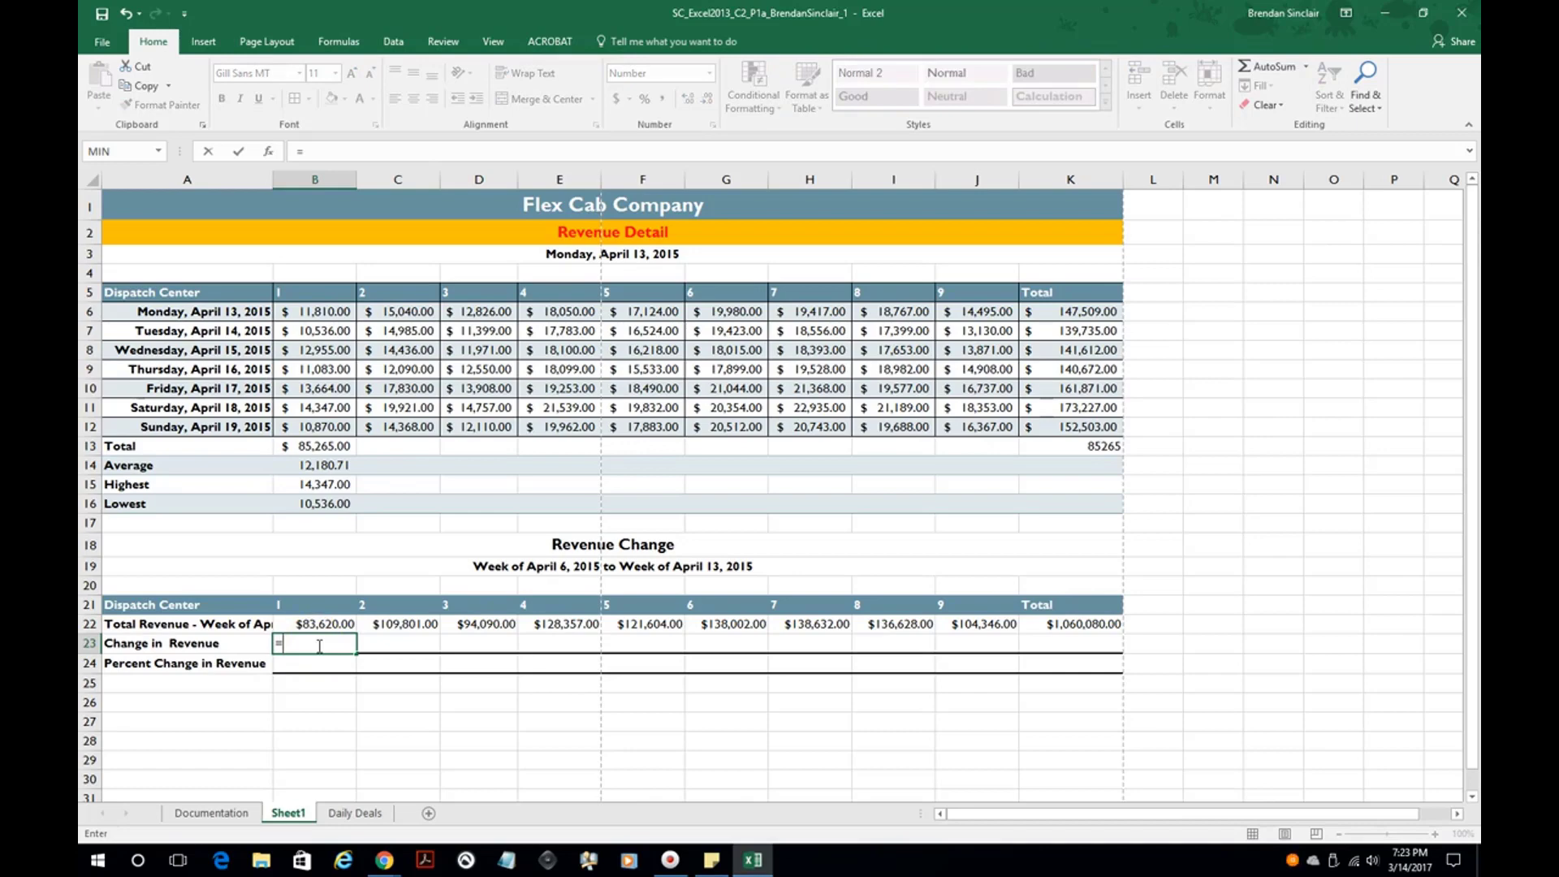
click(324, 446)
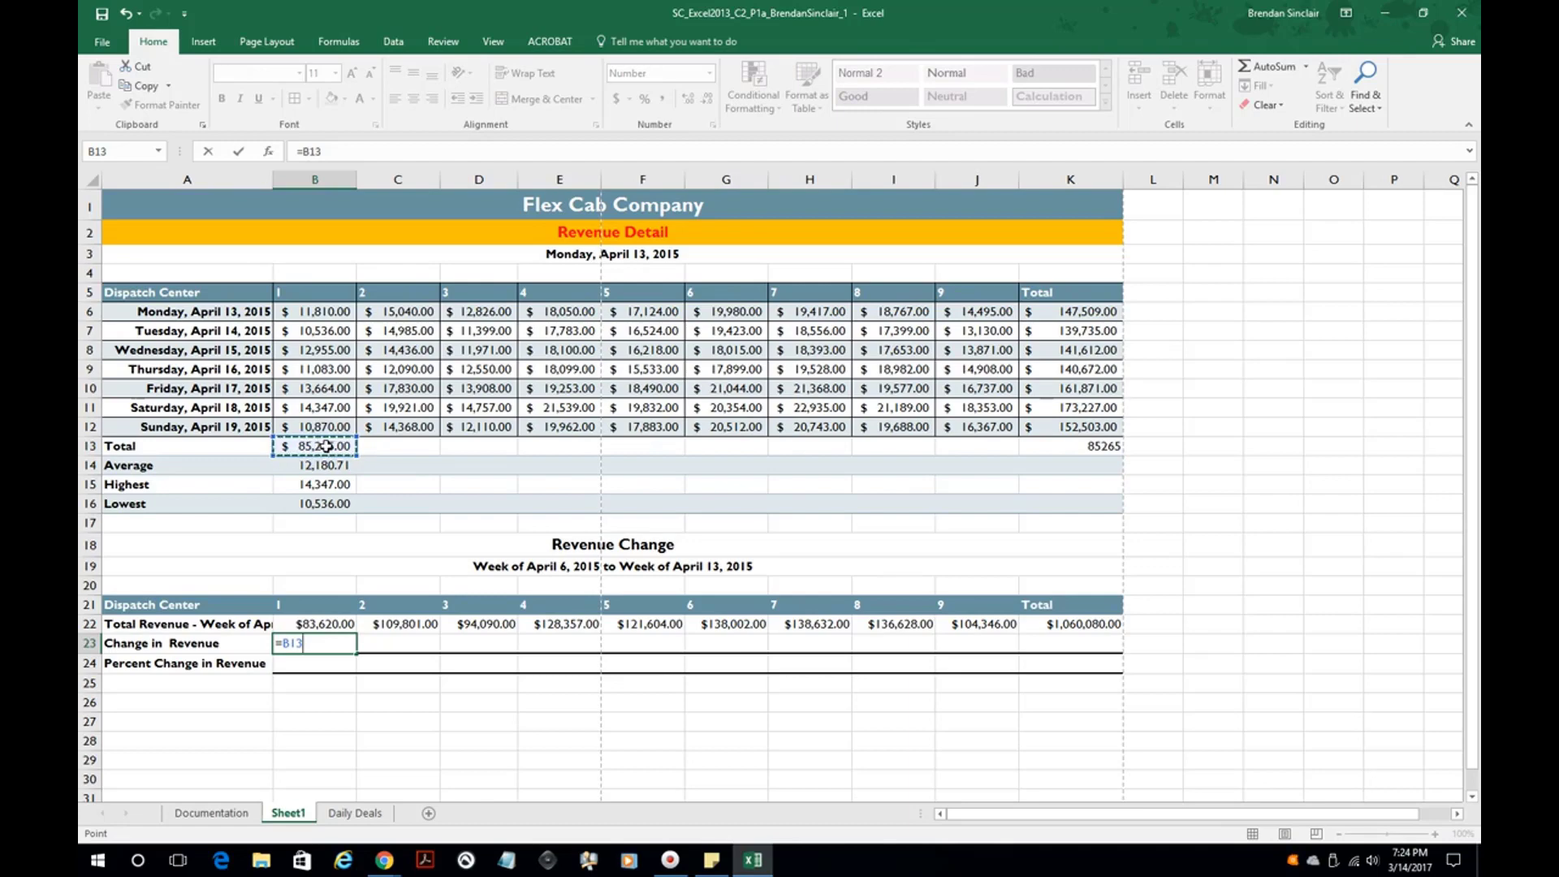
text(-)
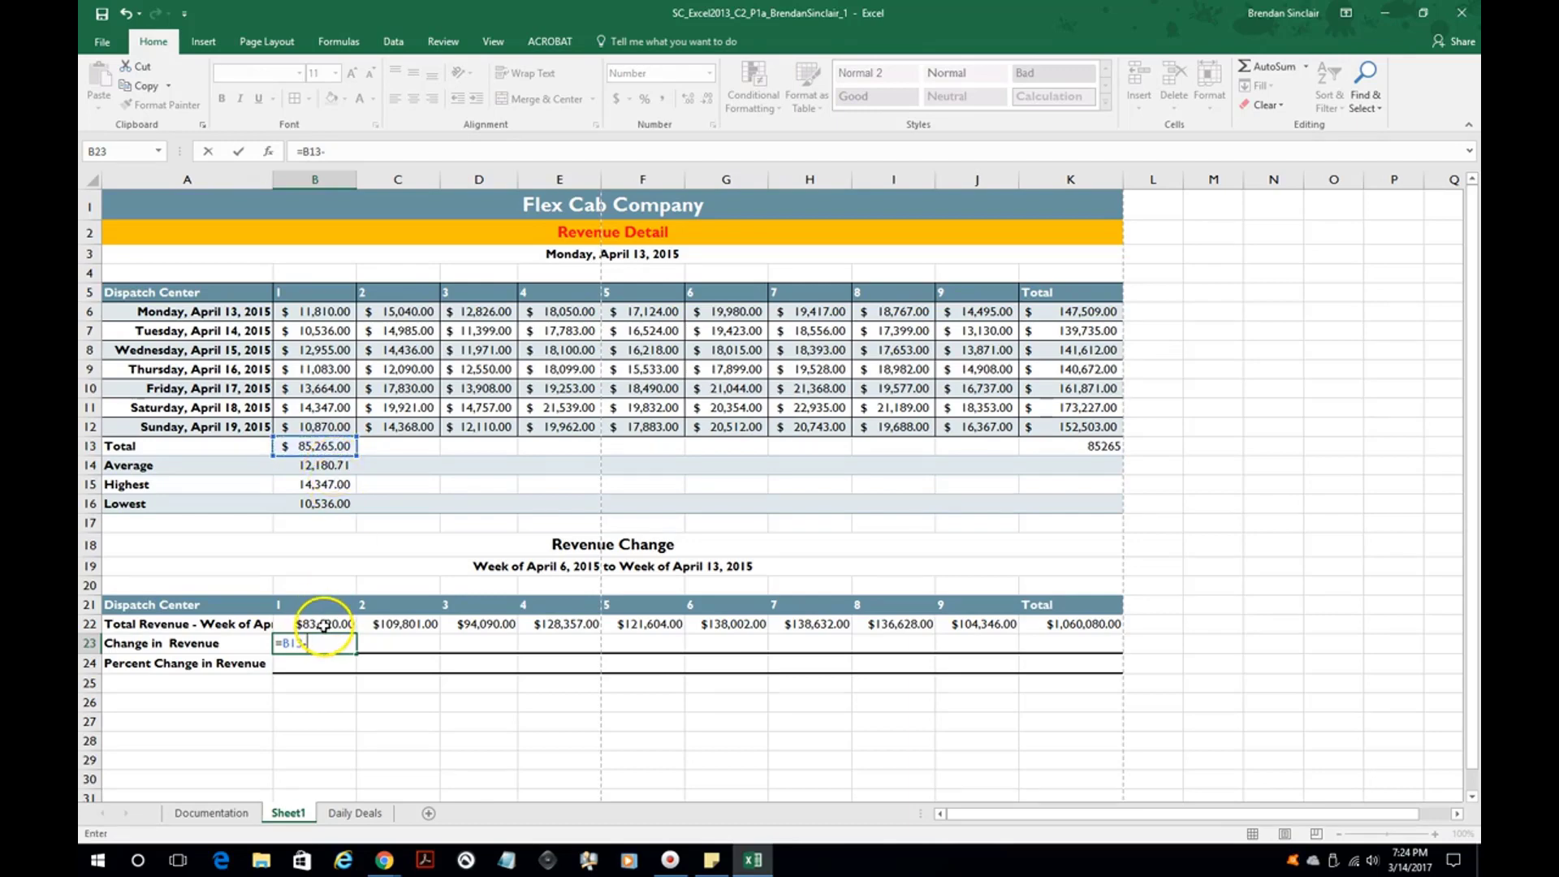
click(324, 624)
key(Return)
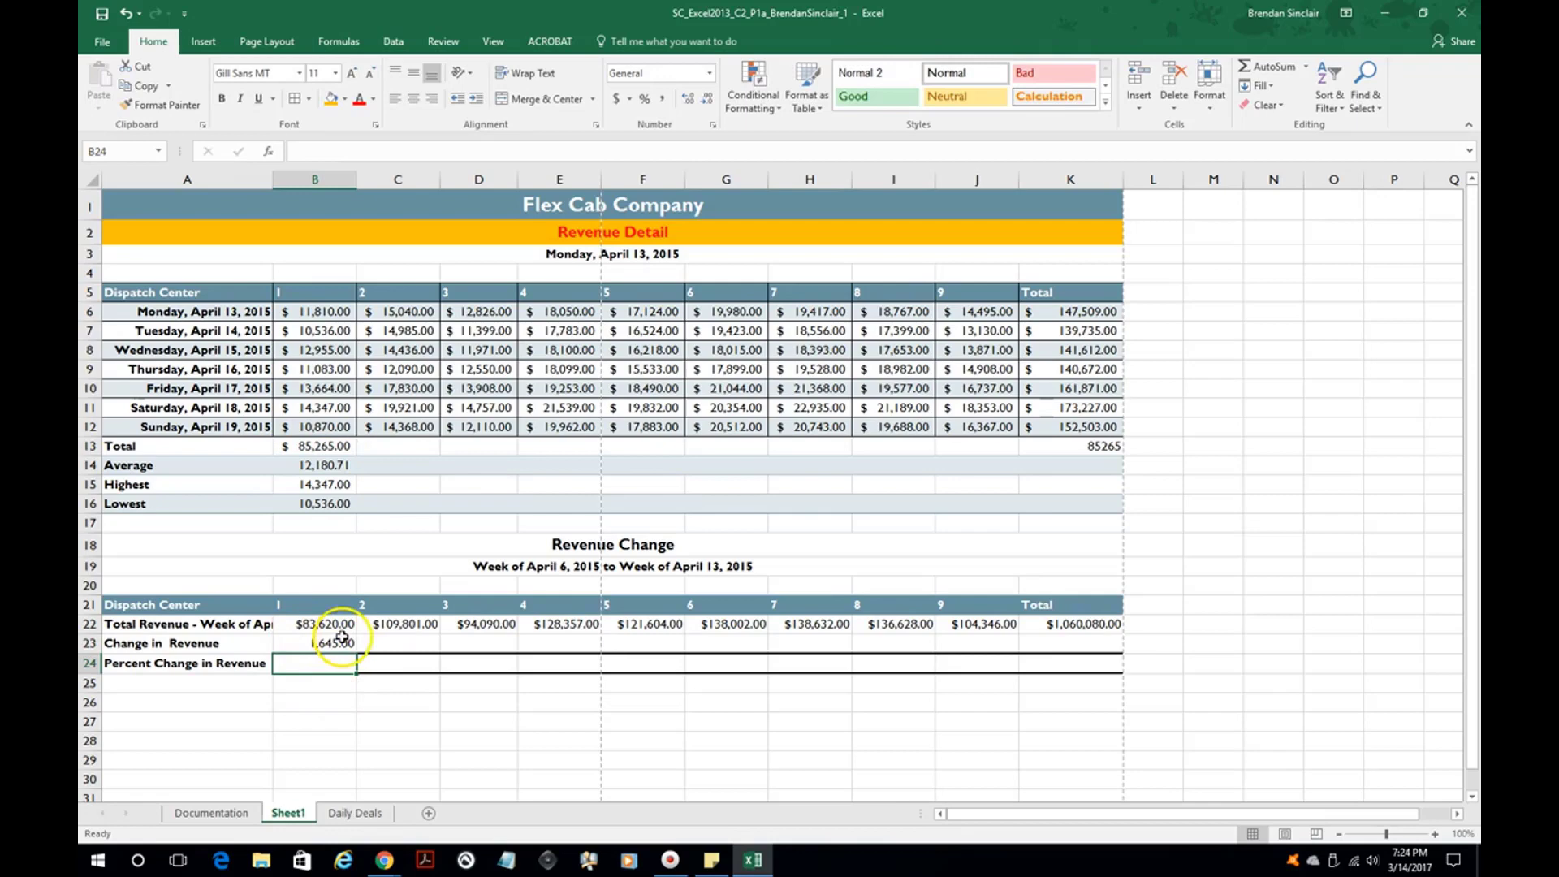
click(318, 641)
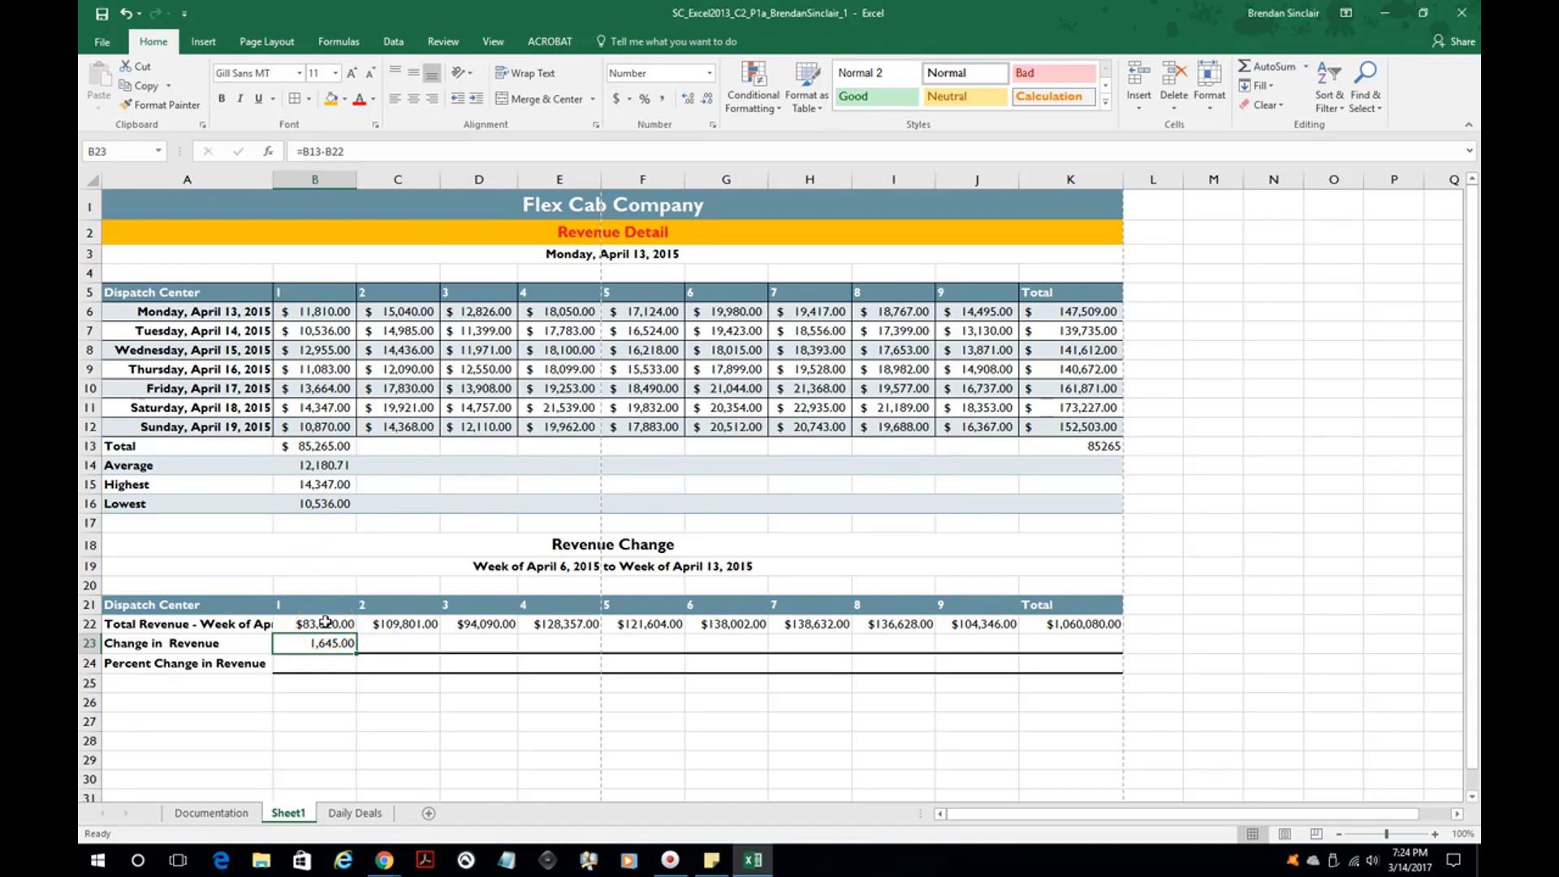
Enter the percent-change formula in B24 from the B23 revenue change, showing 0.02.
click(337, 661)
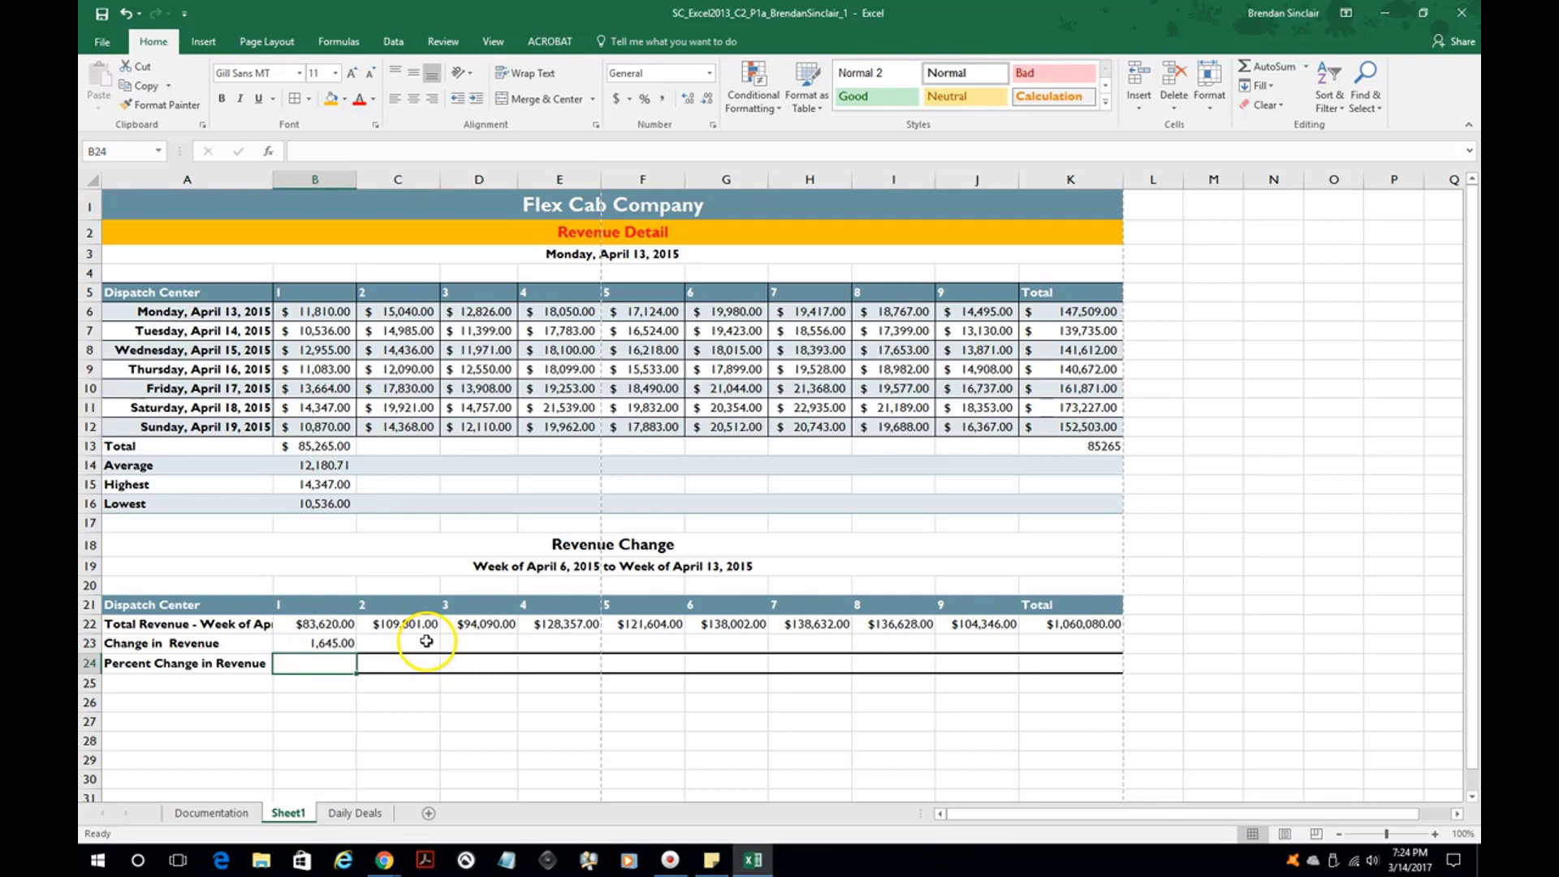
text(=)
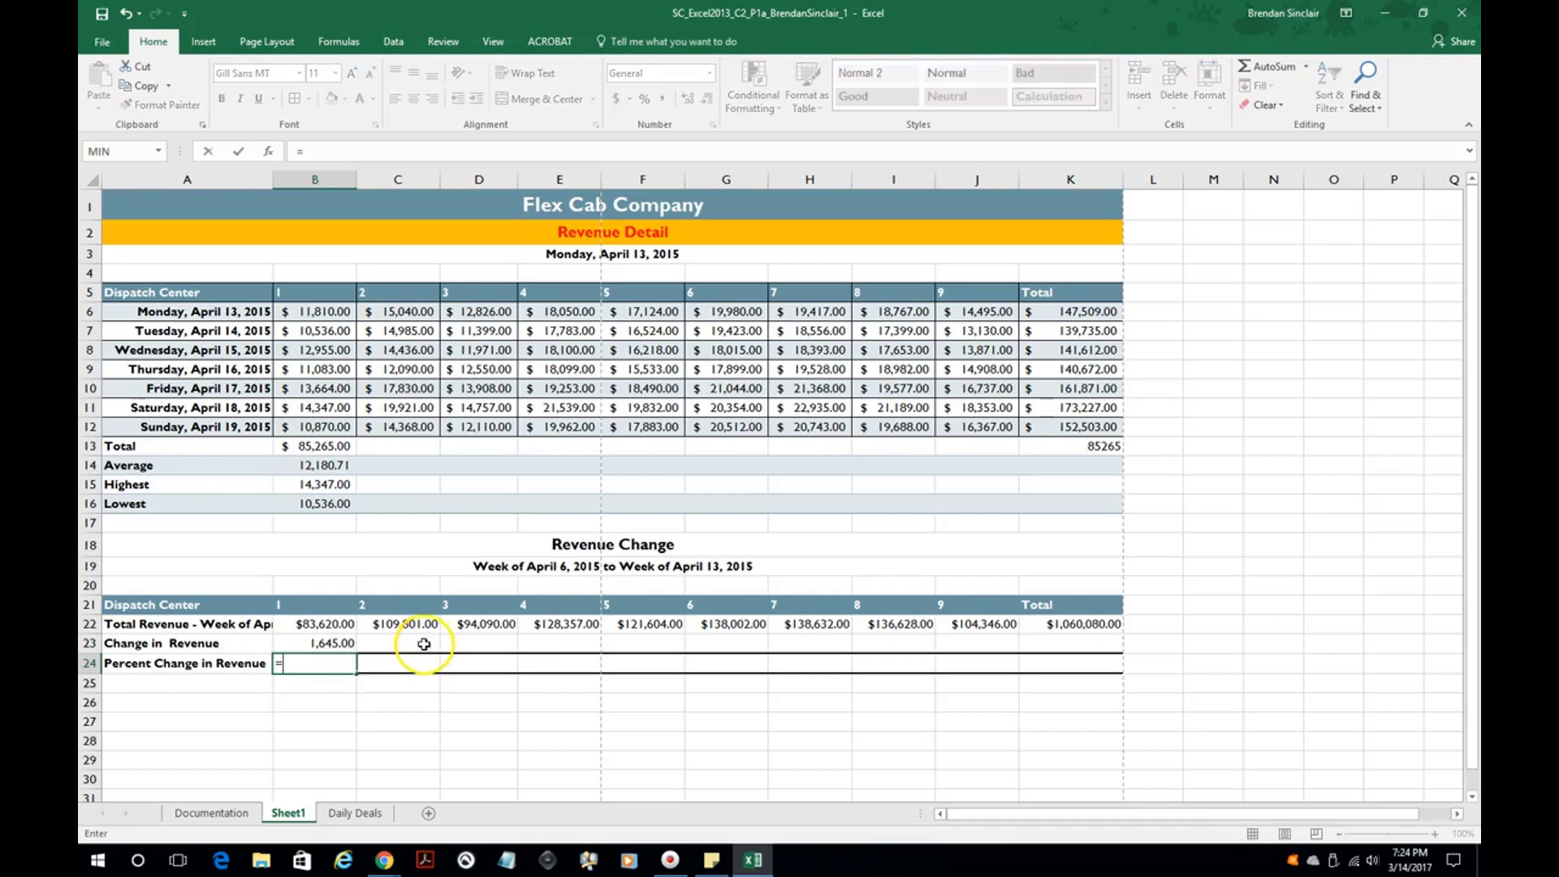
click(334, 647)
text(/)
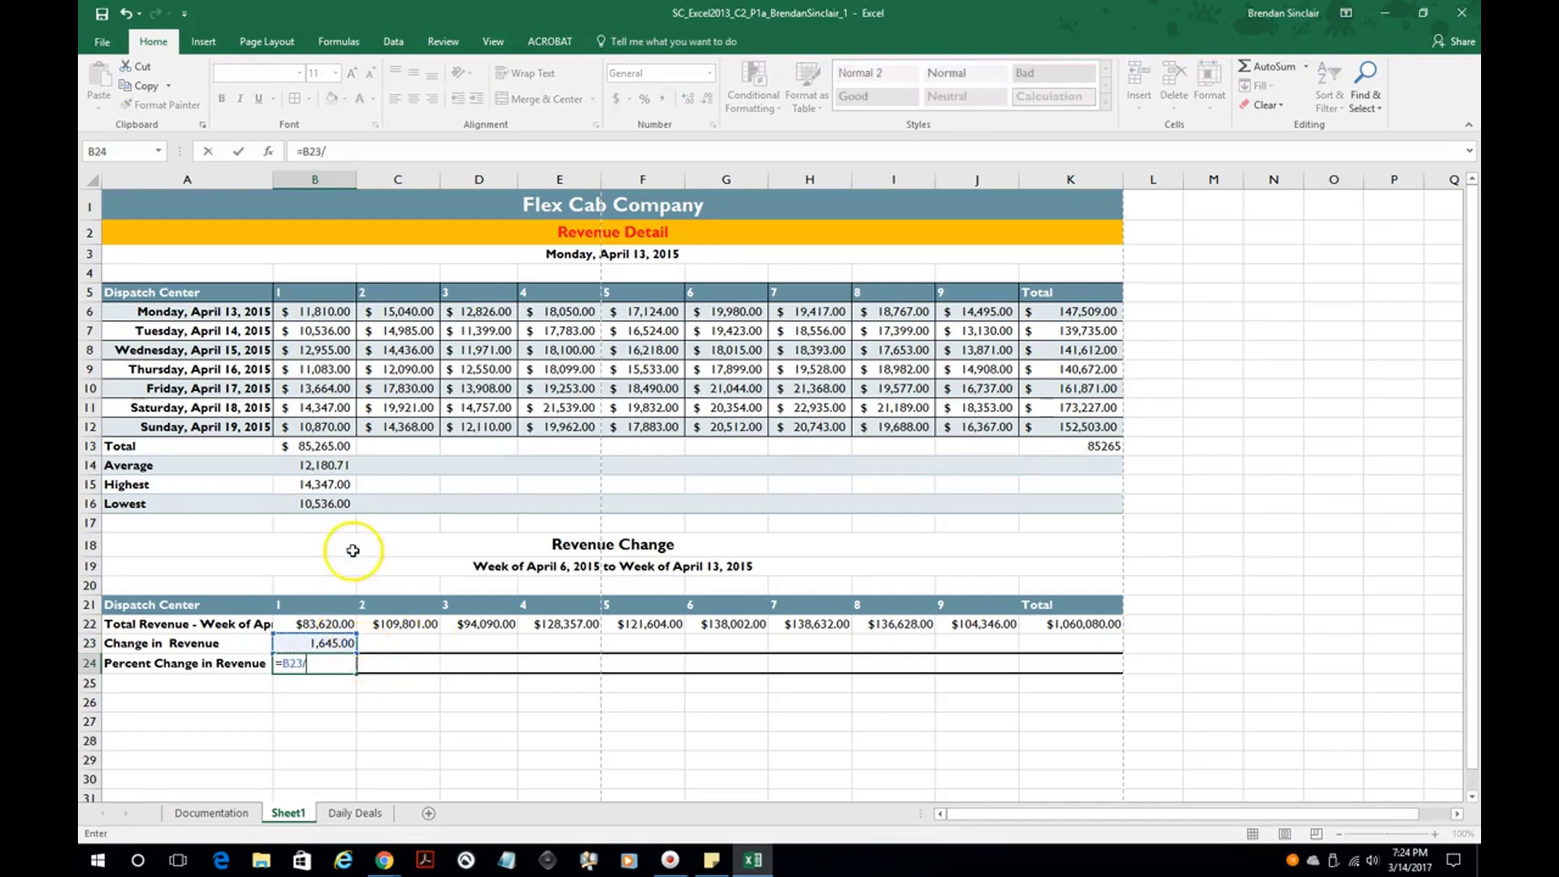
text(B22)
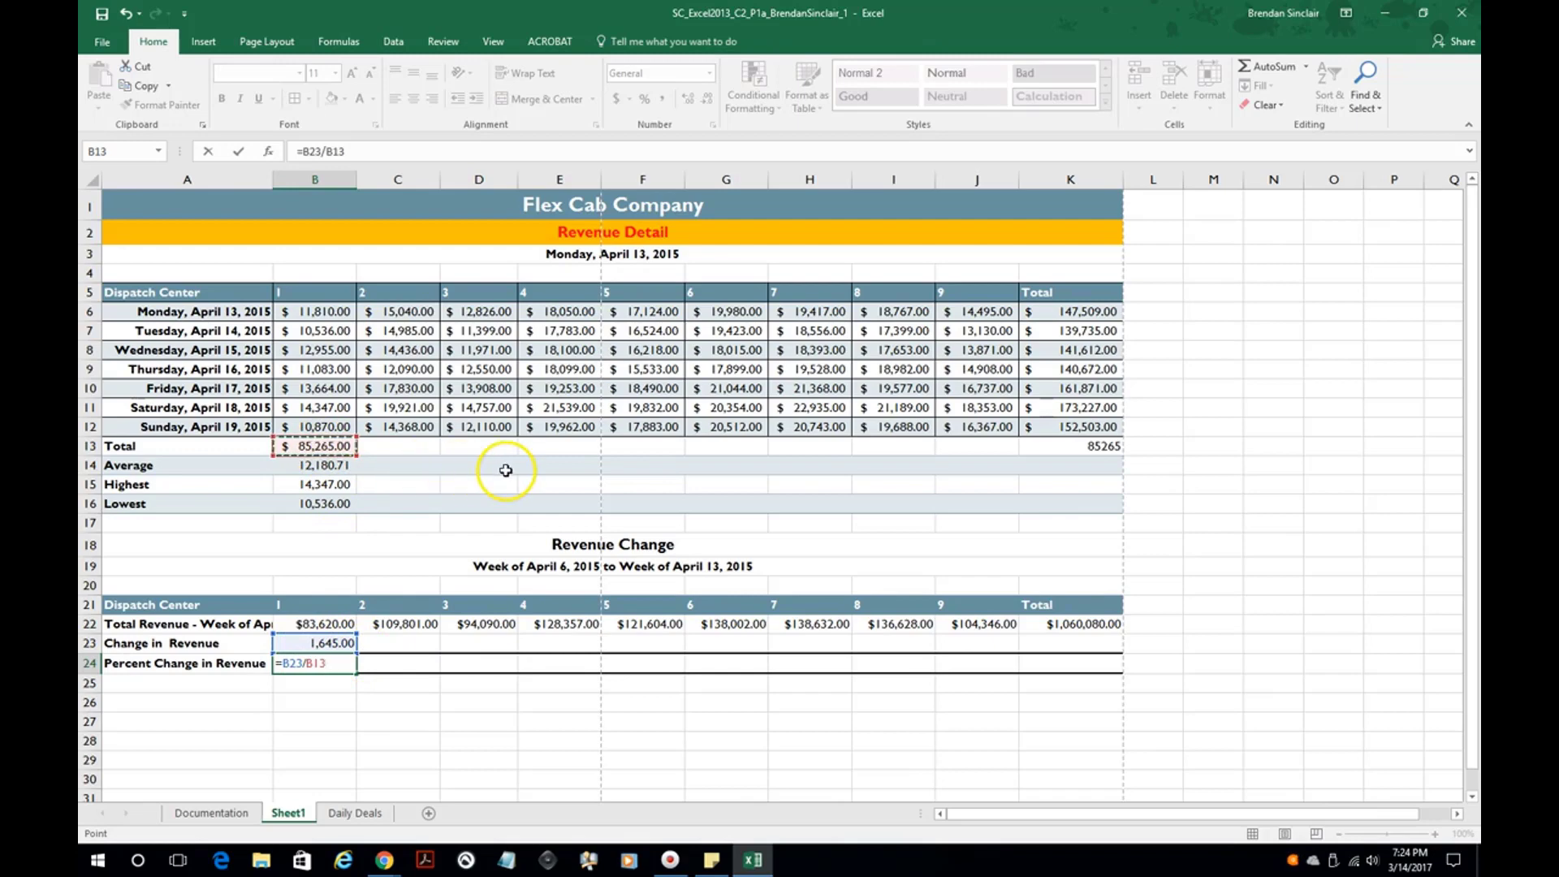
key(Return)
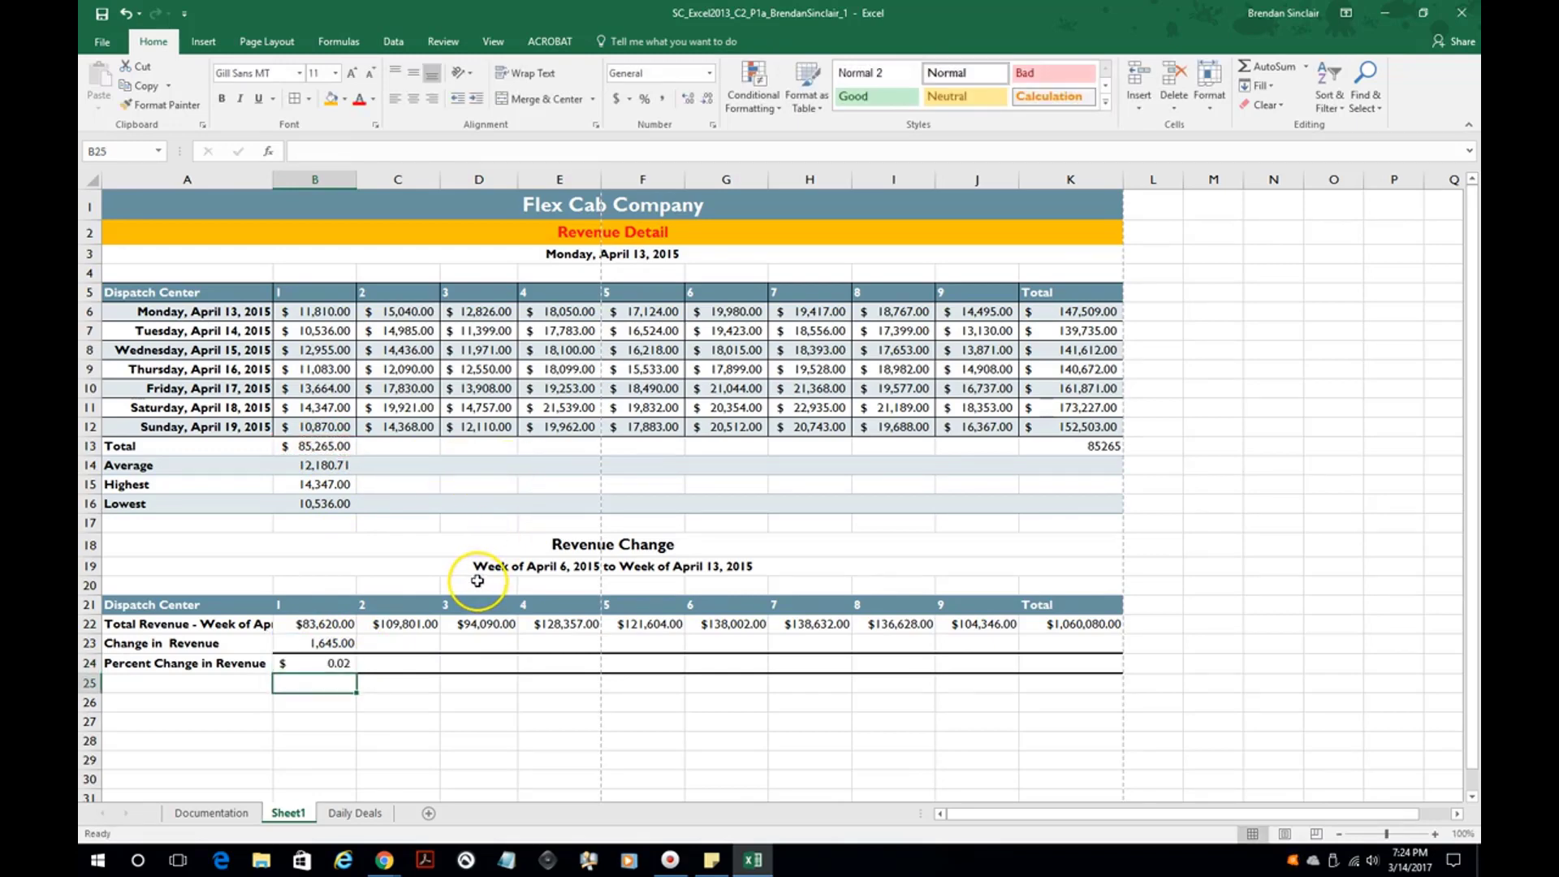
click(323, 664)
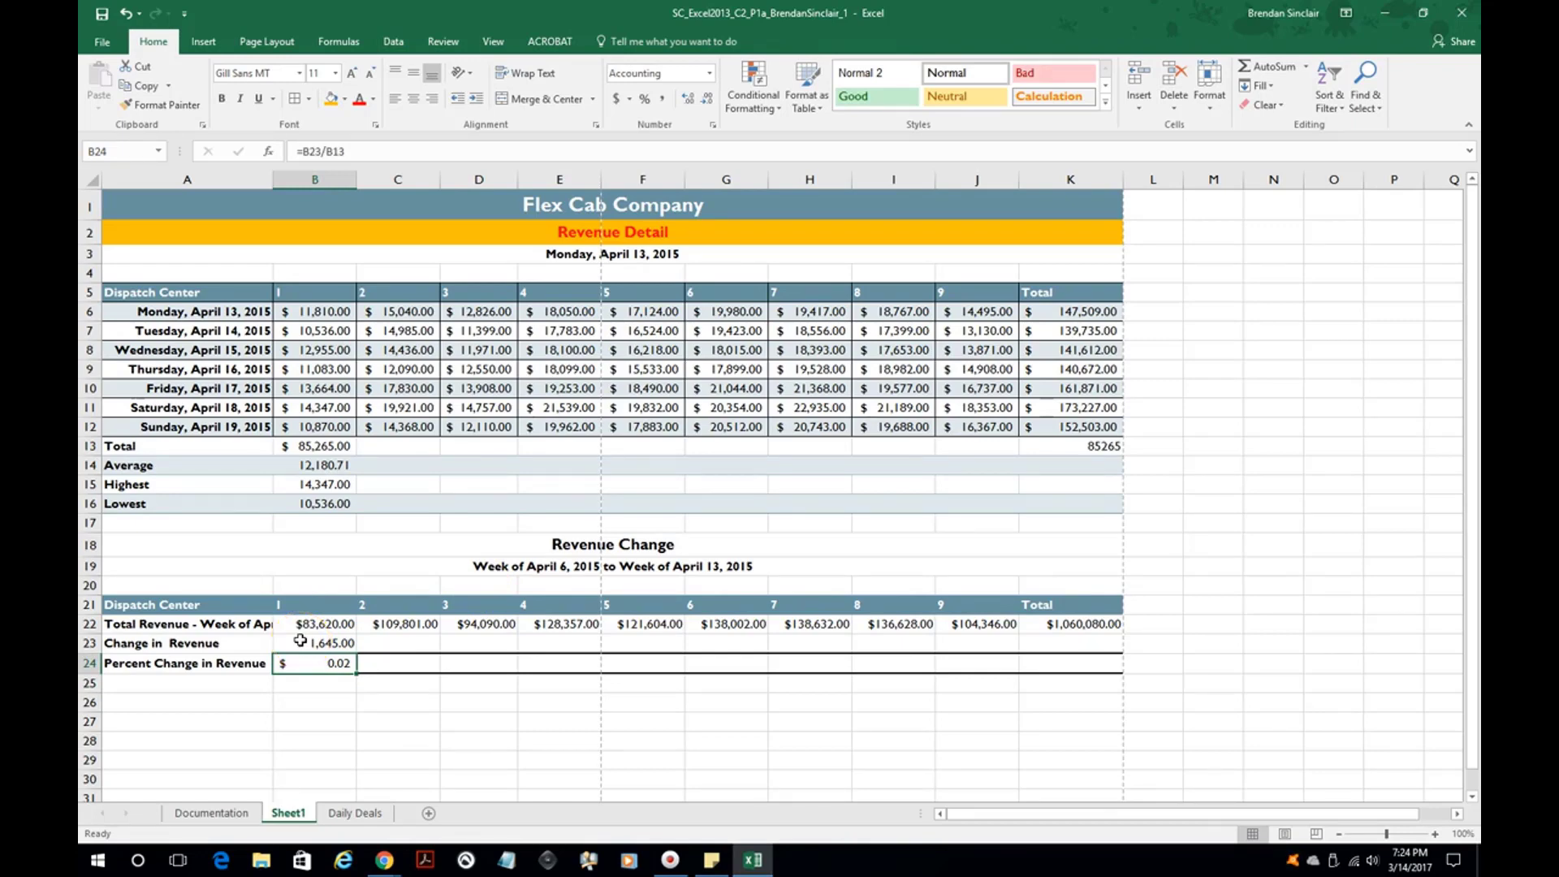
Fill B13's SUM formula across to J13 for centers 1–9, verify it, and select B13:J13.
click(333, 445)
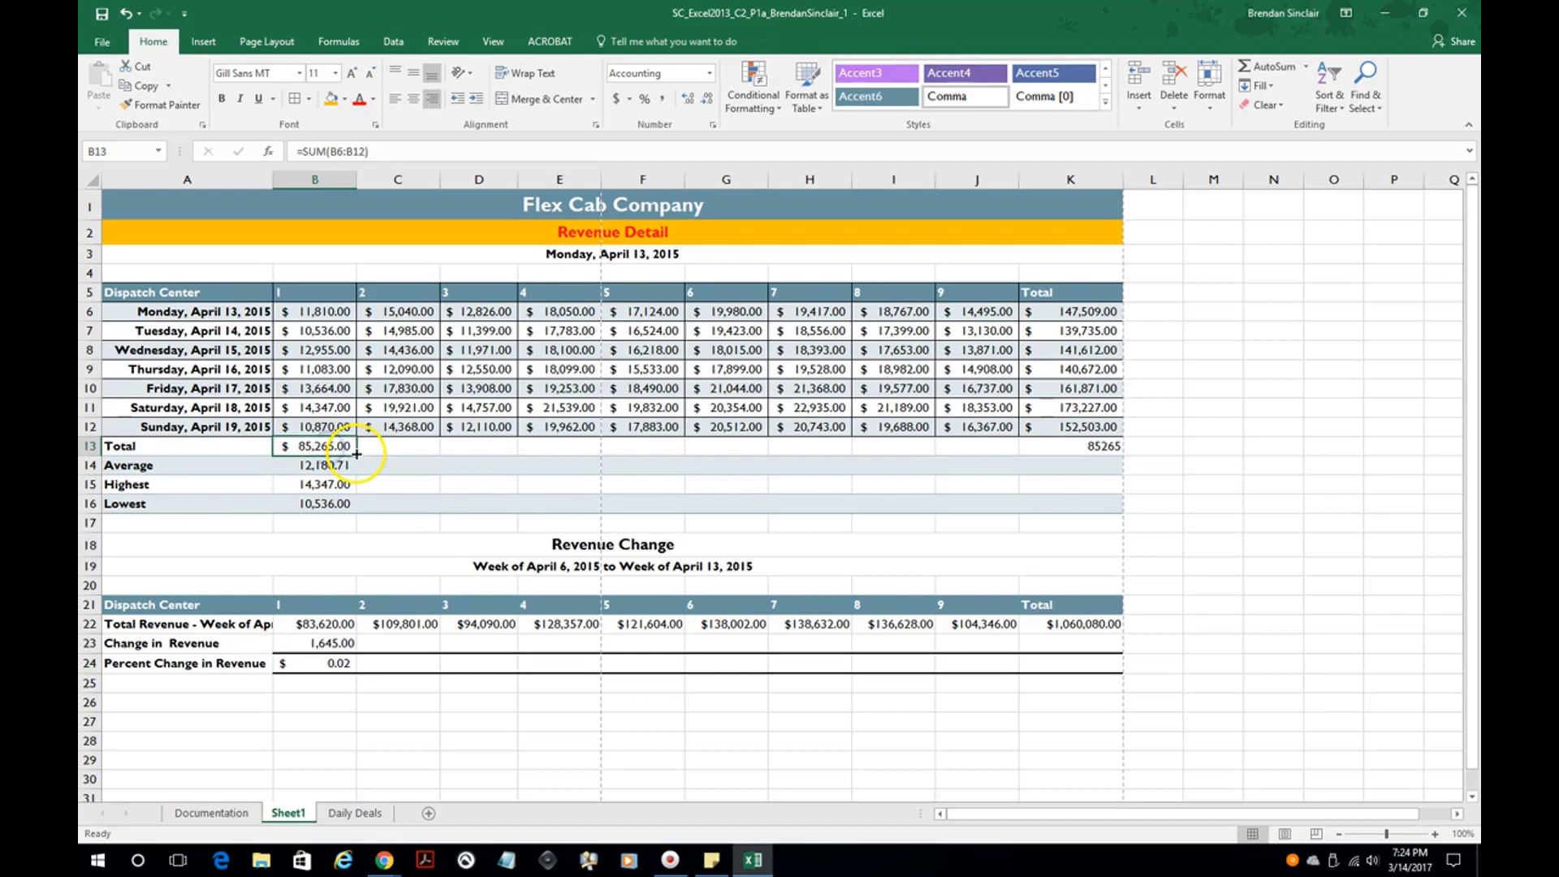
drag(356, 455, 985, 452)
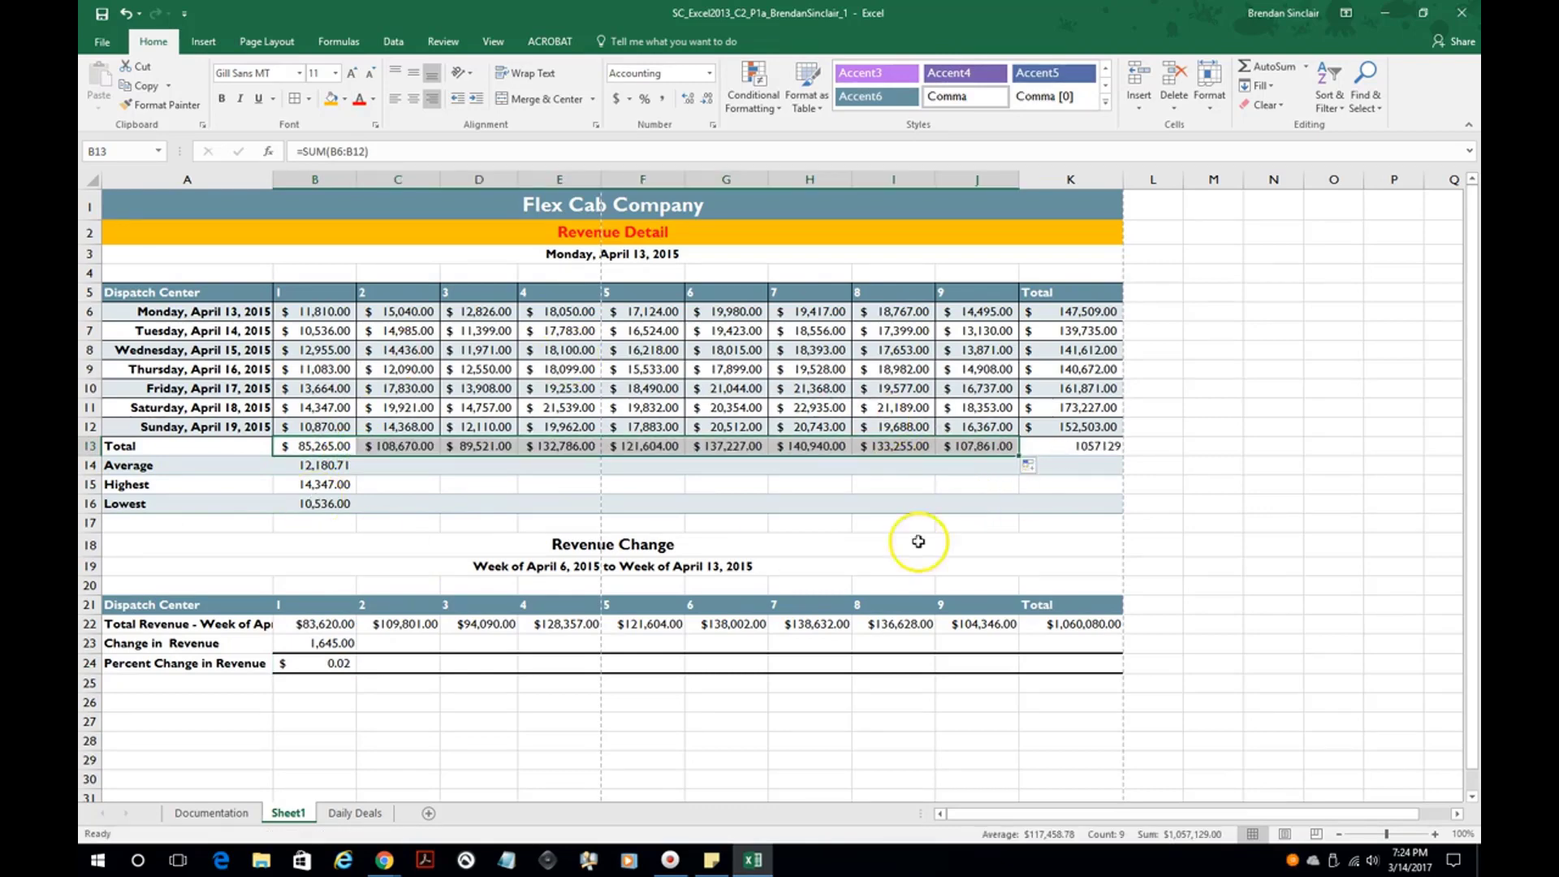
key(ctrl+z)
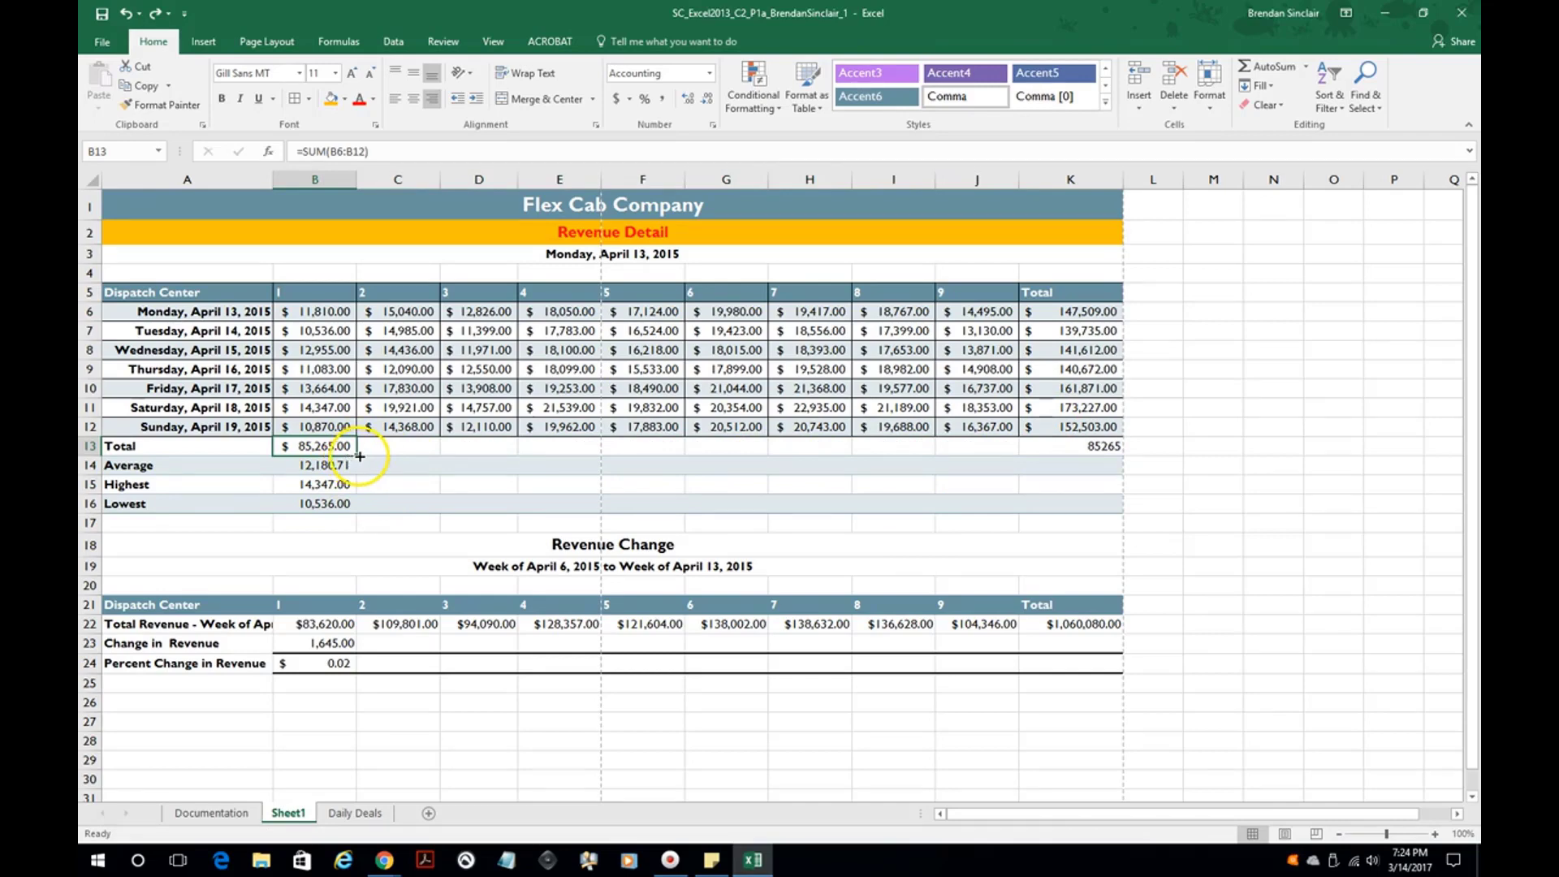
drag(357, 455, 1011, 452)
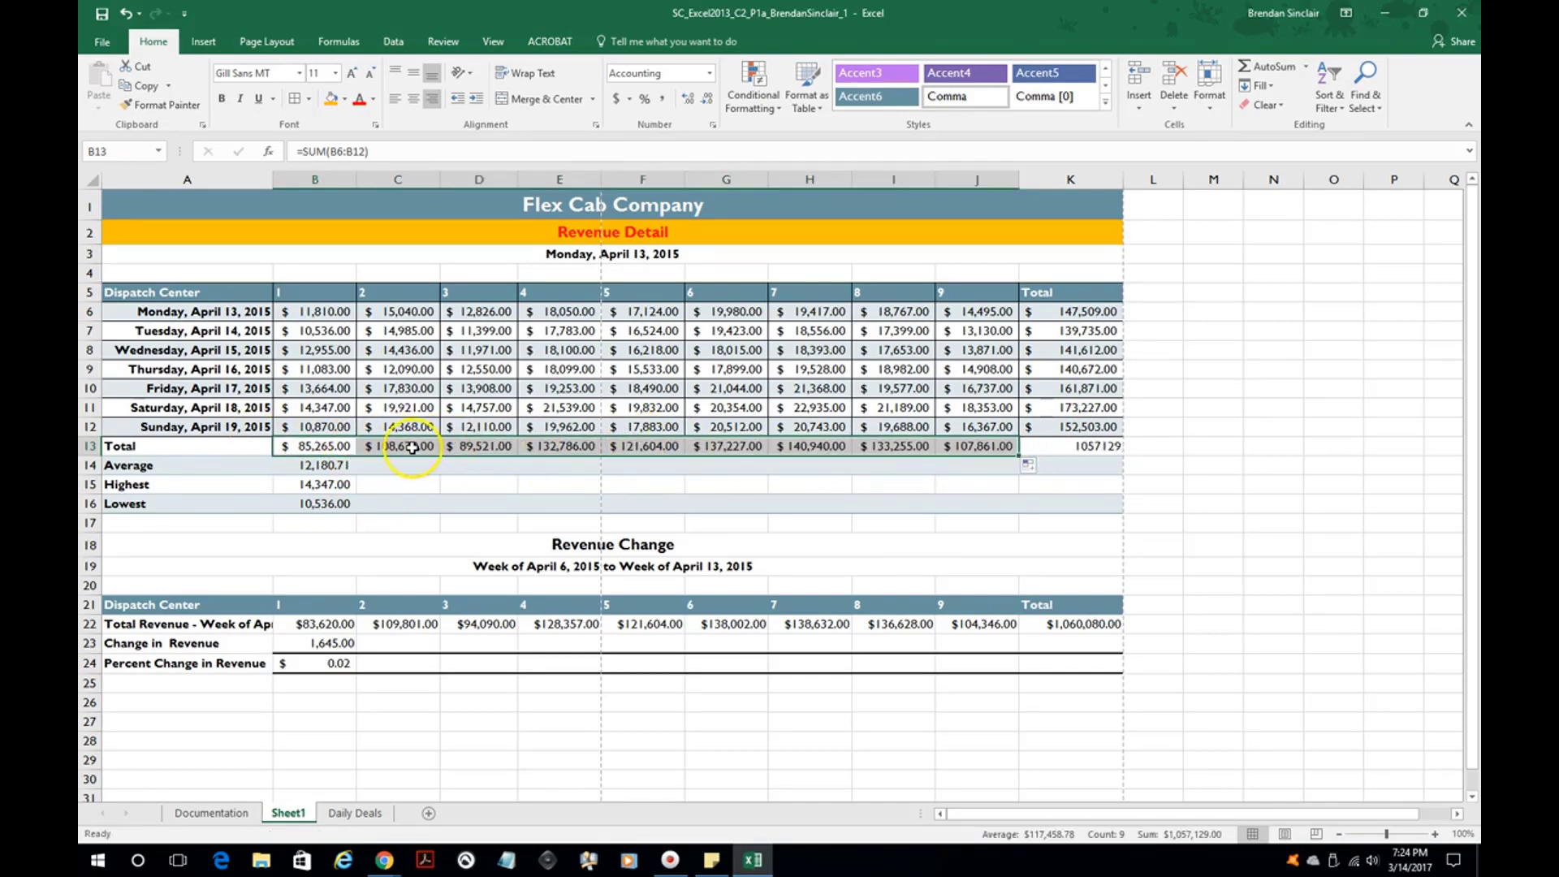
click(413, 447)
click(491, 447)
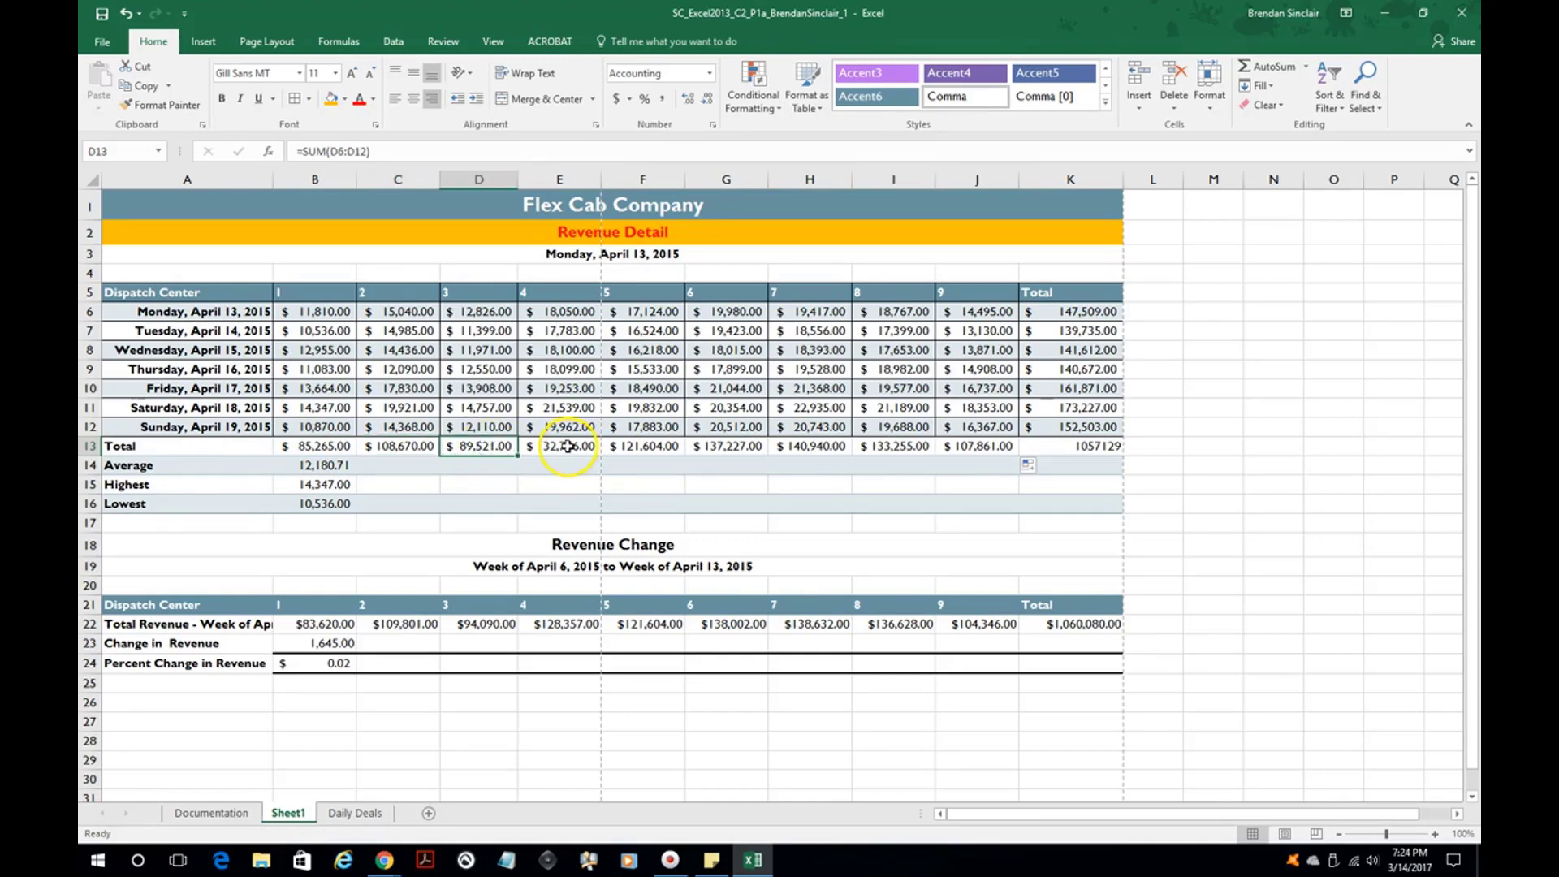
click(567, 448)
click(628, 447)
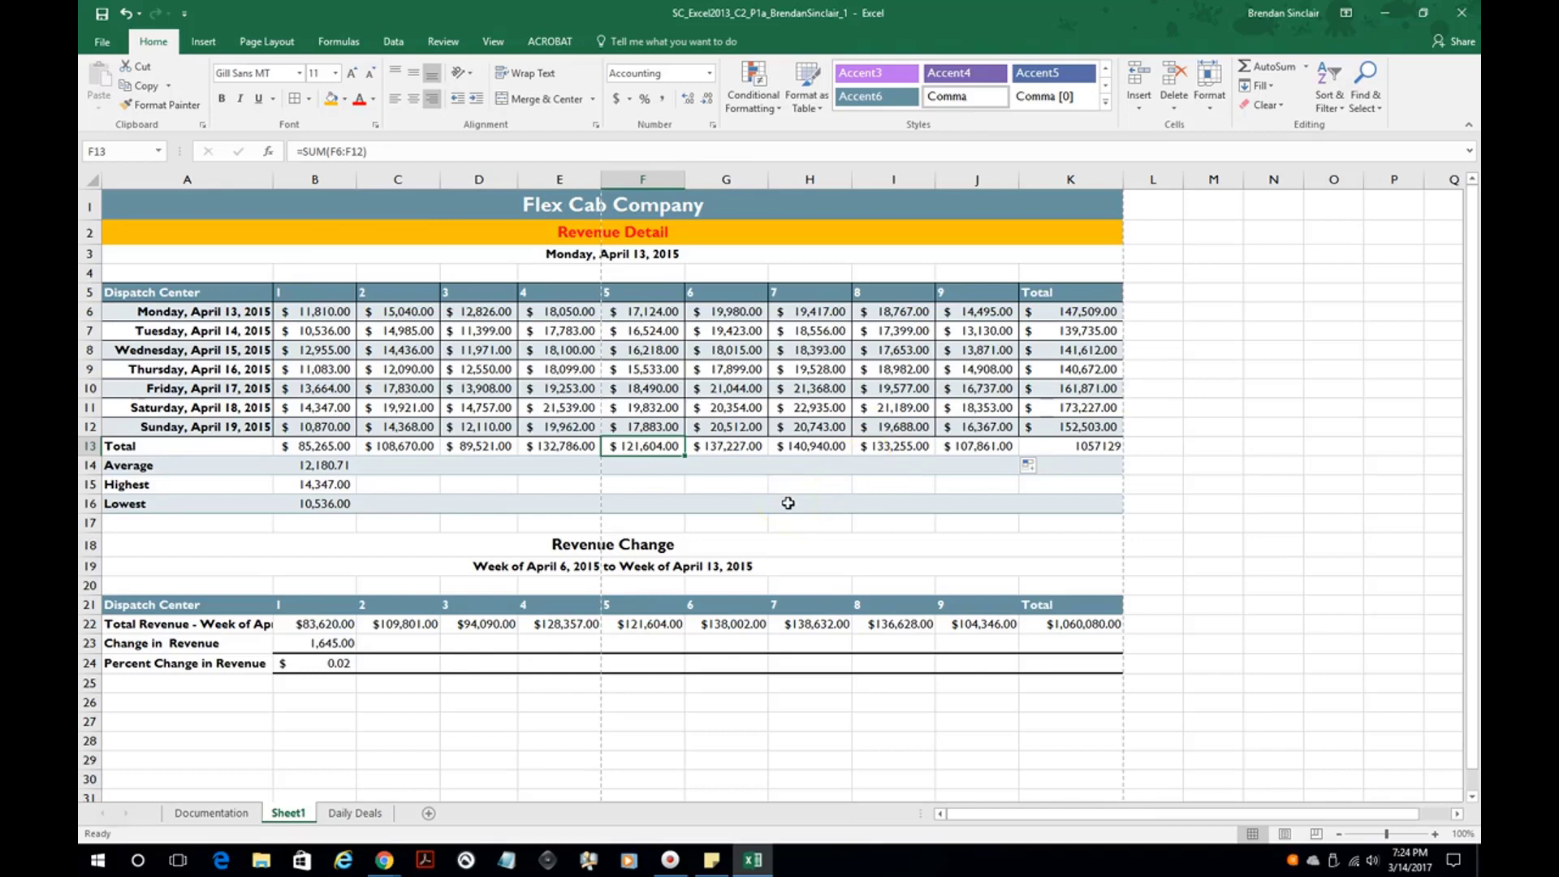
drag(320, 446, 986, 446)
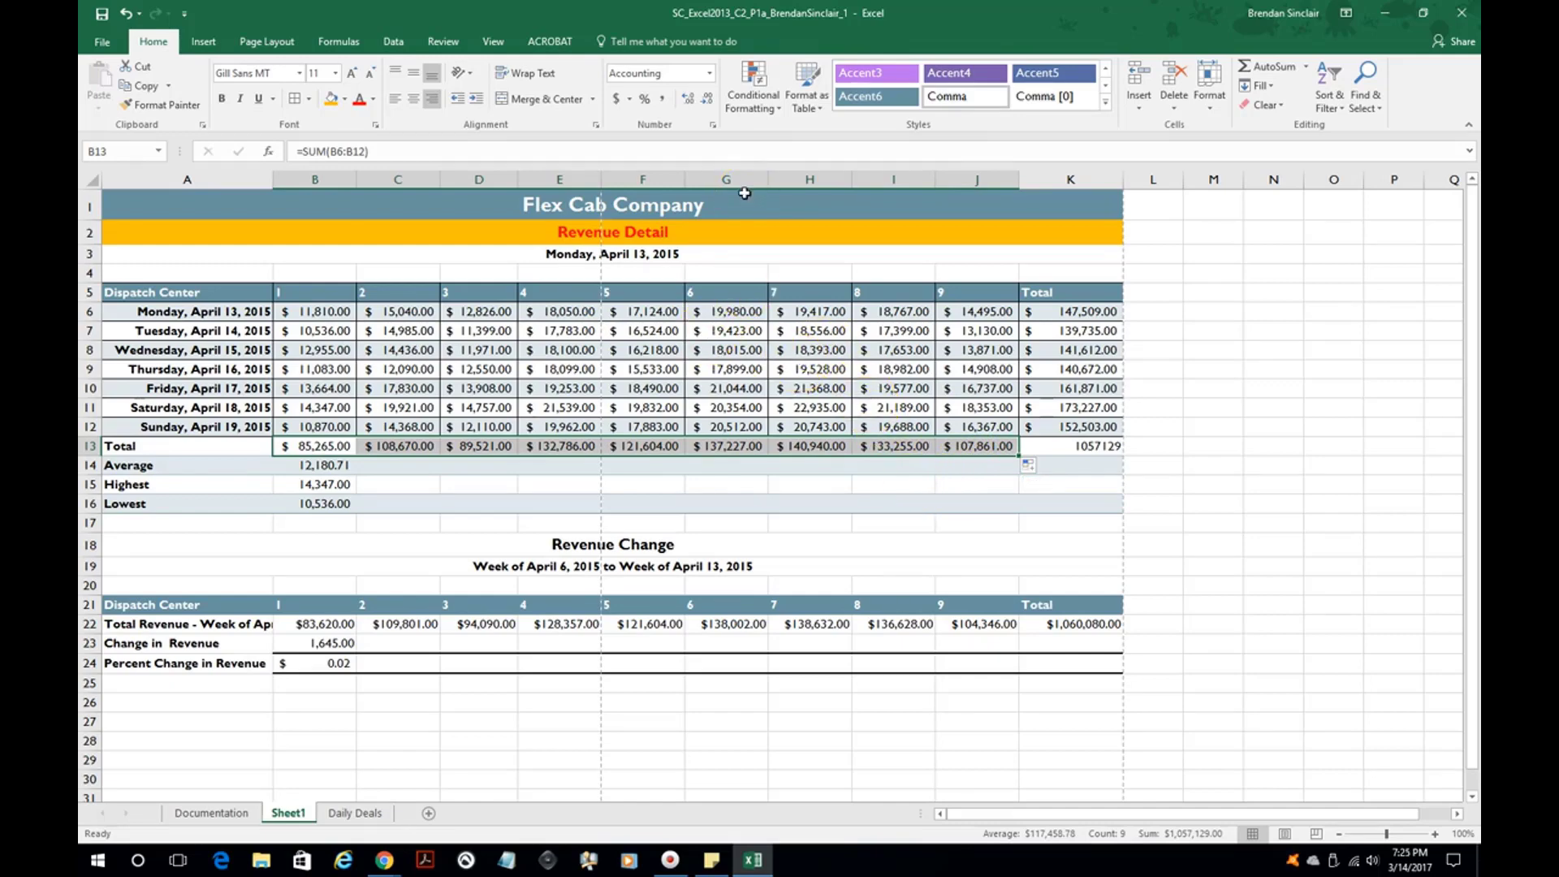
Start a new conditional formatting rule for cell values greater than 90000.
click(777, 113)
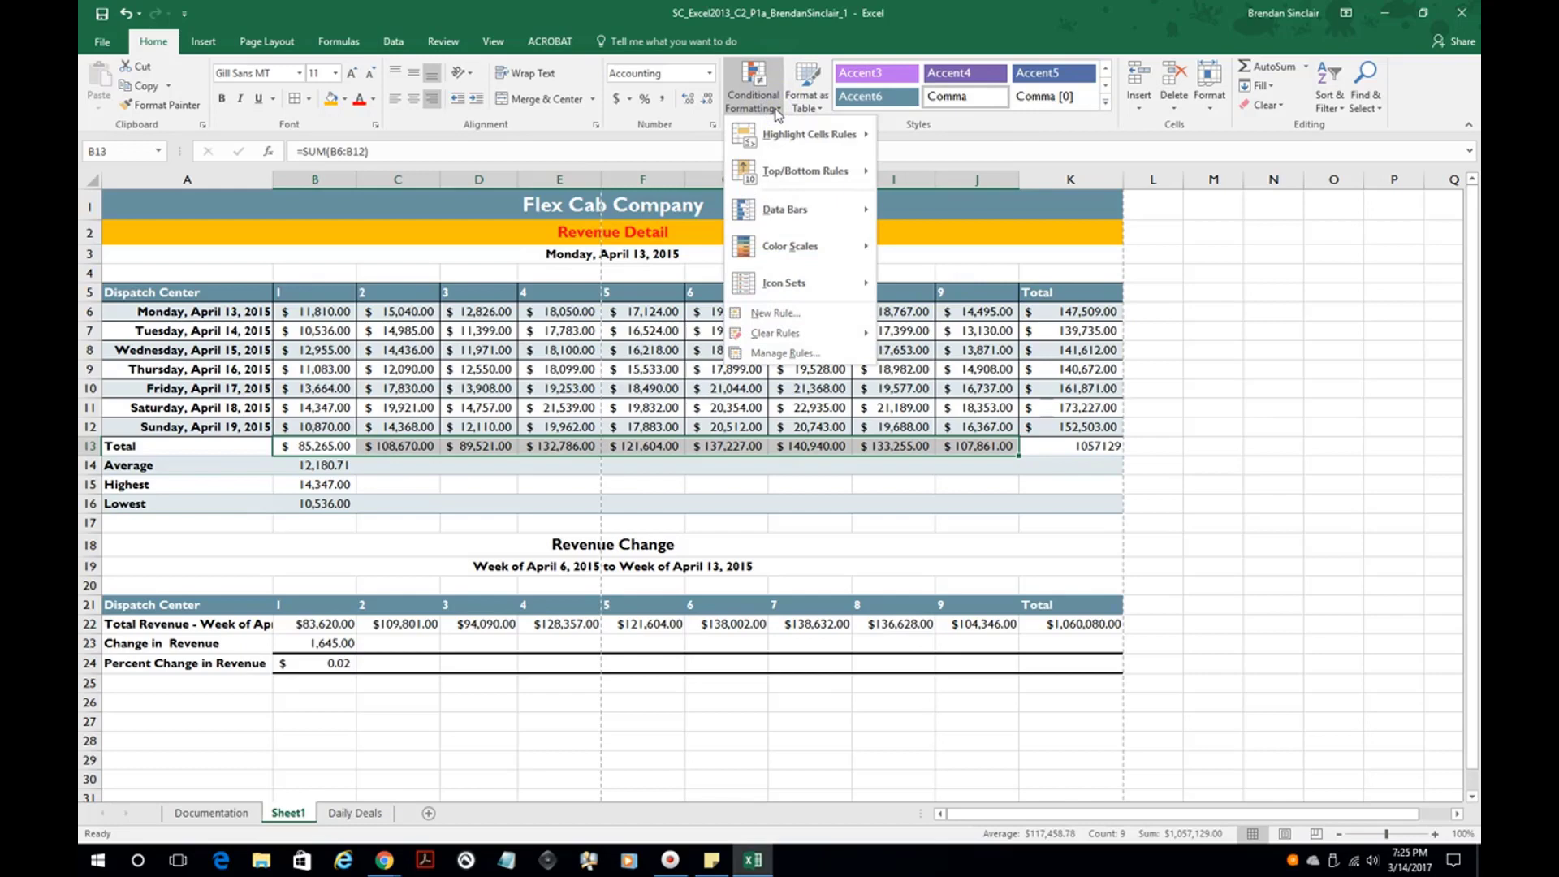
click(829, 312)
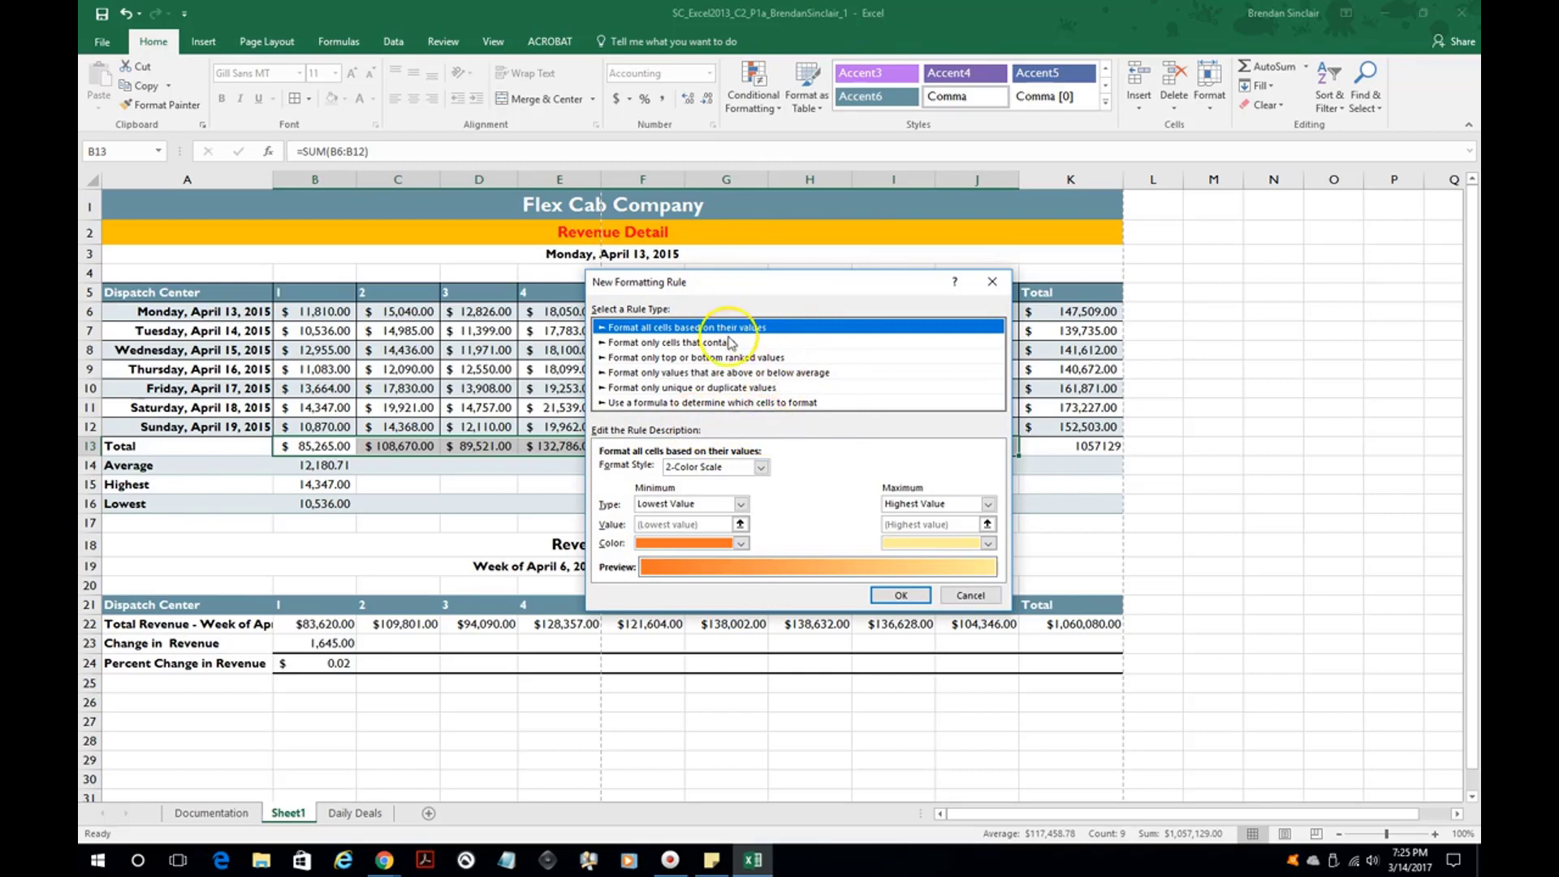
click(658, 343)
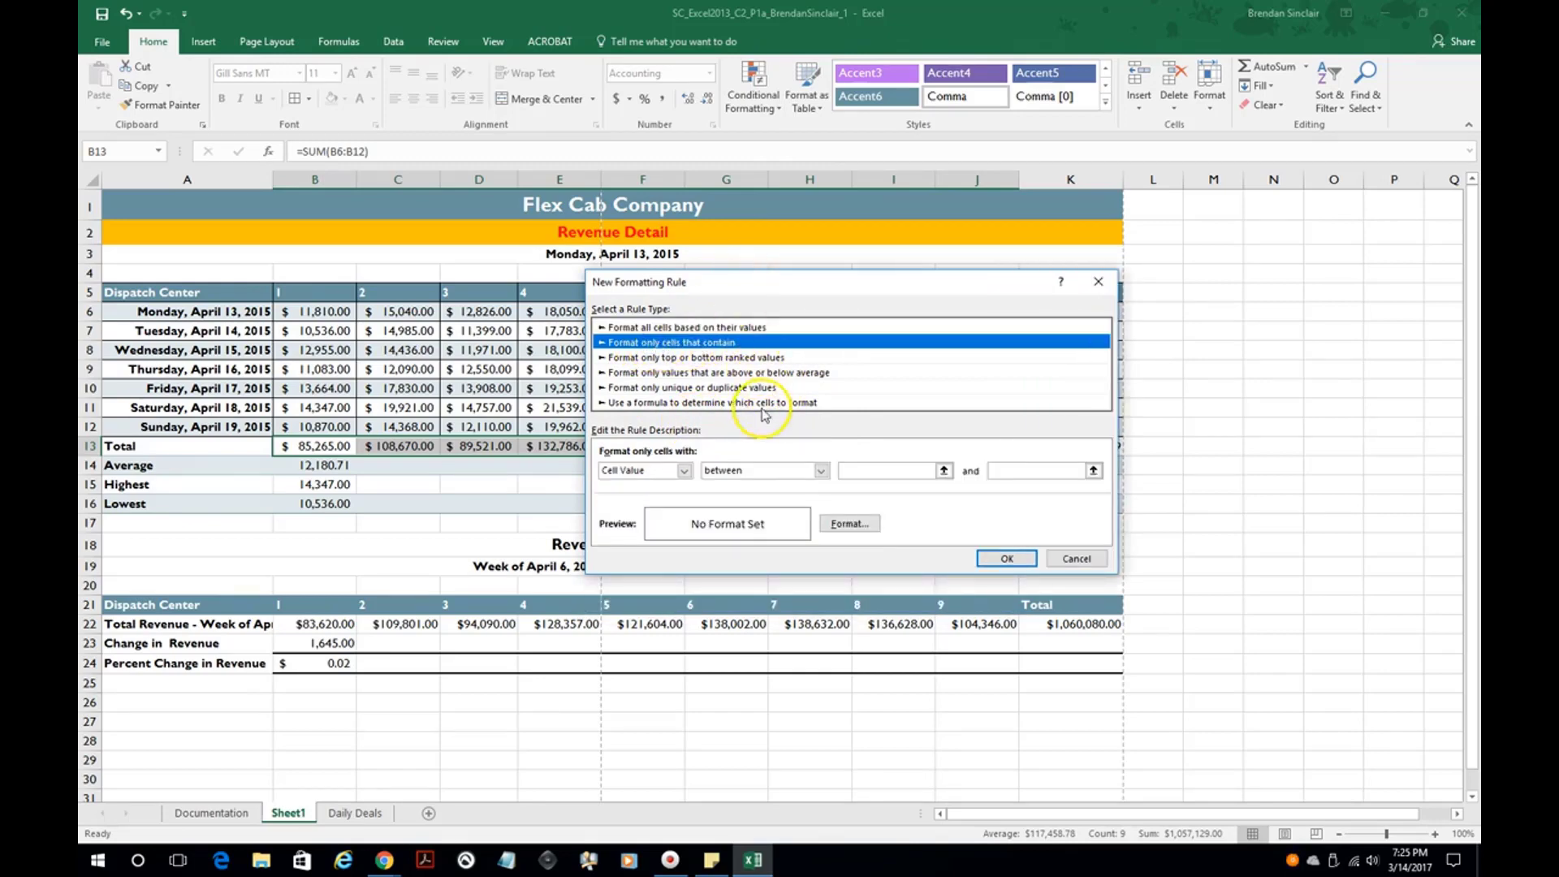
click(785, 470)
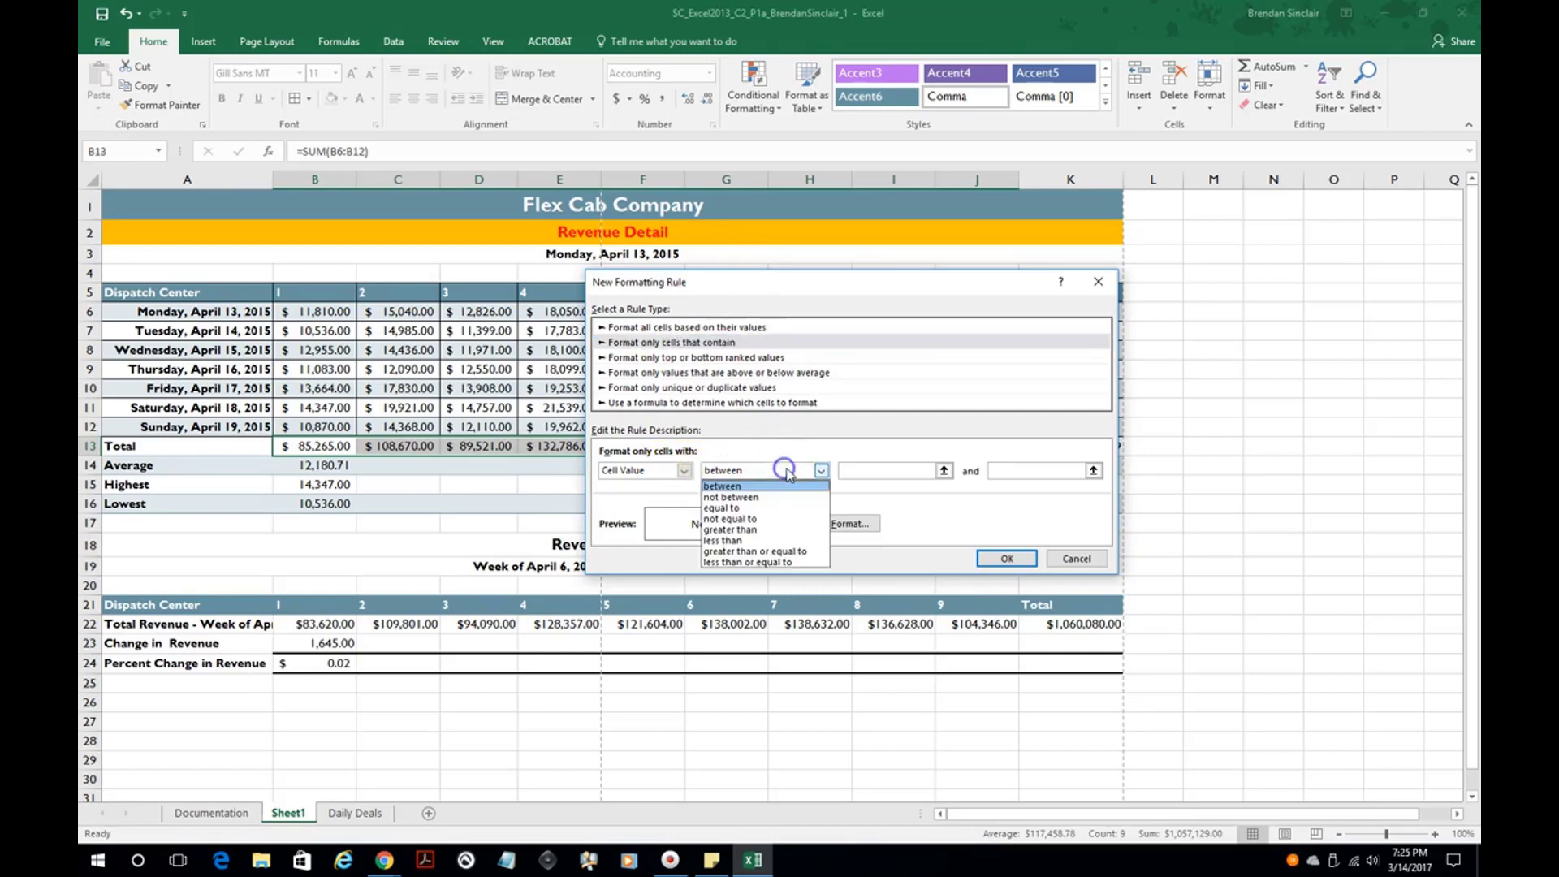
click(776, 529)
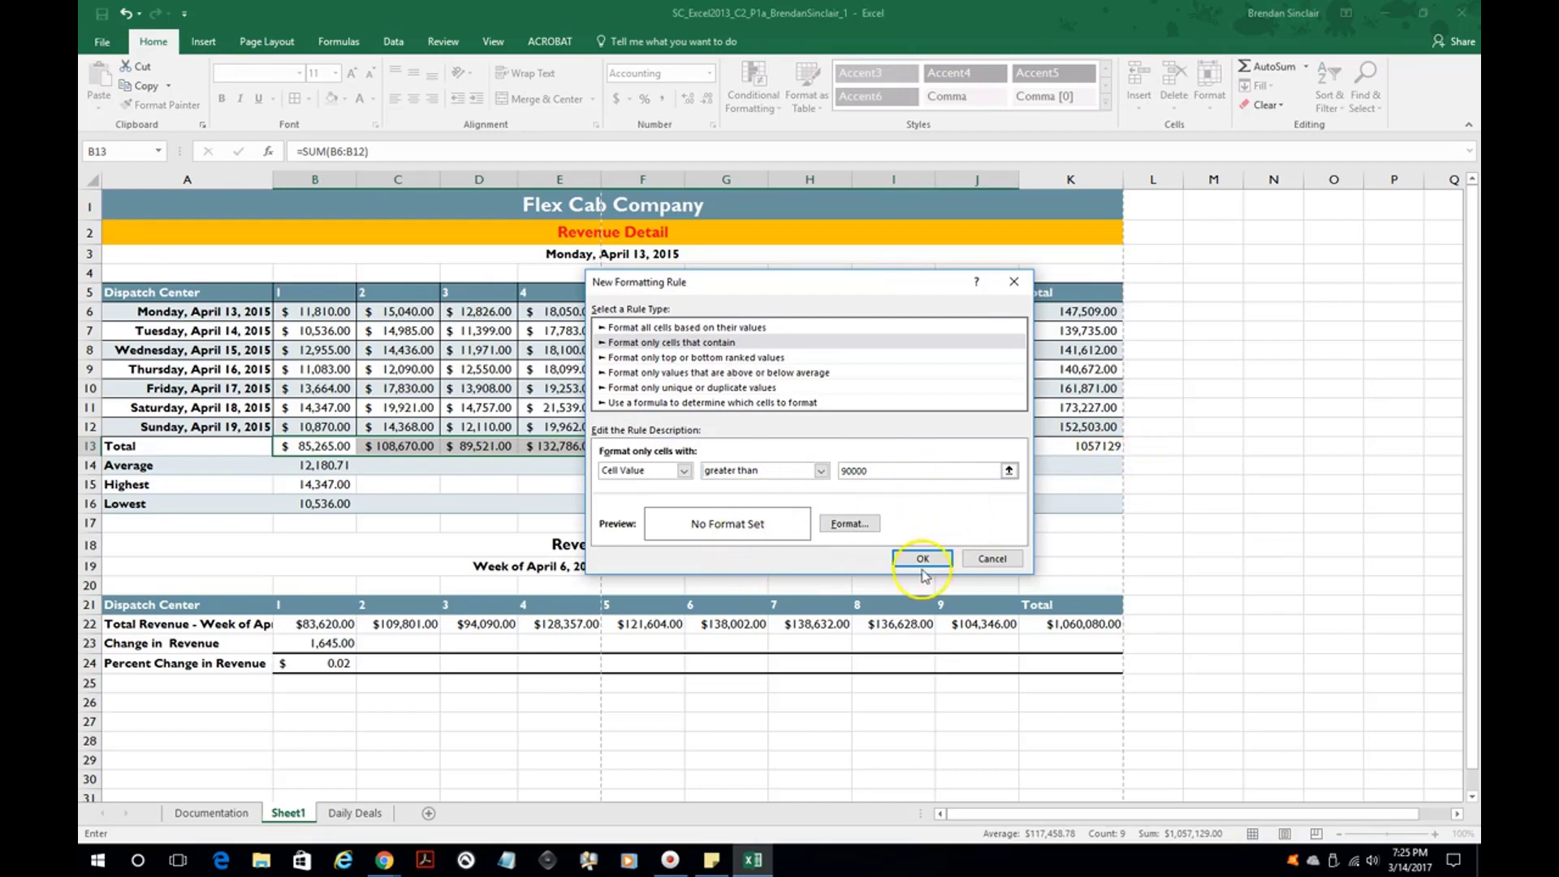
Give matching totals a black fill with white font and apply the rule.
click(852, 524)
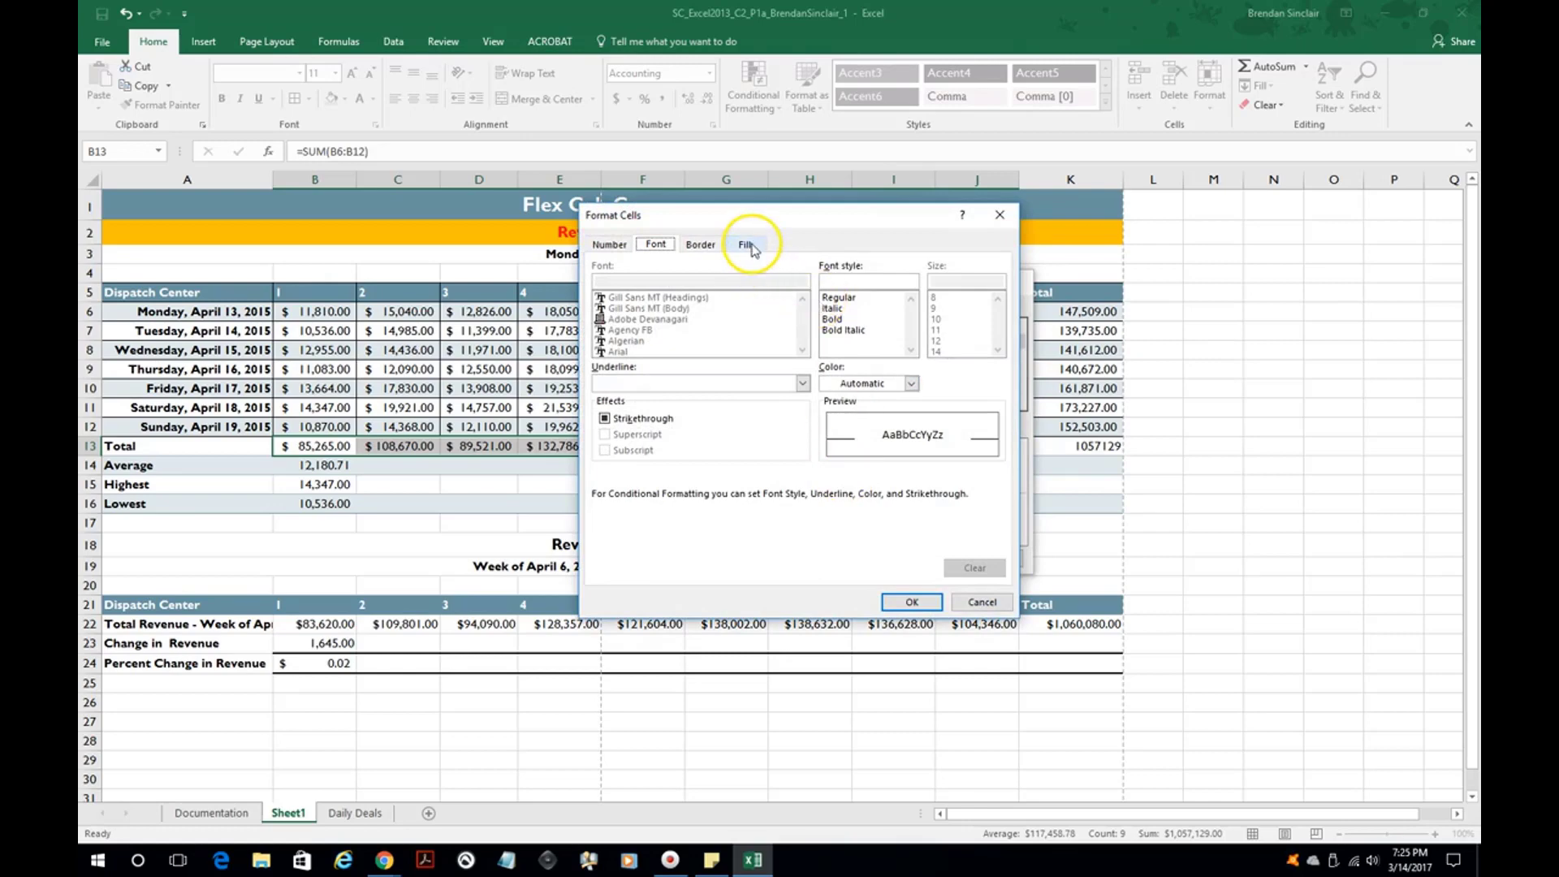
click(747, 245)
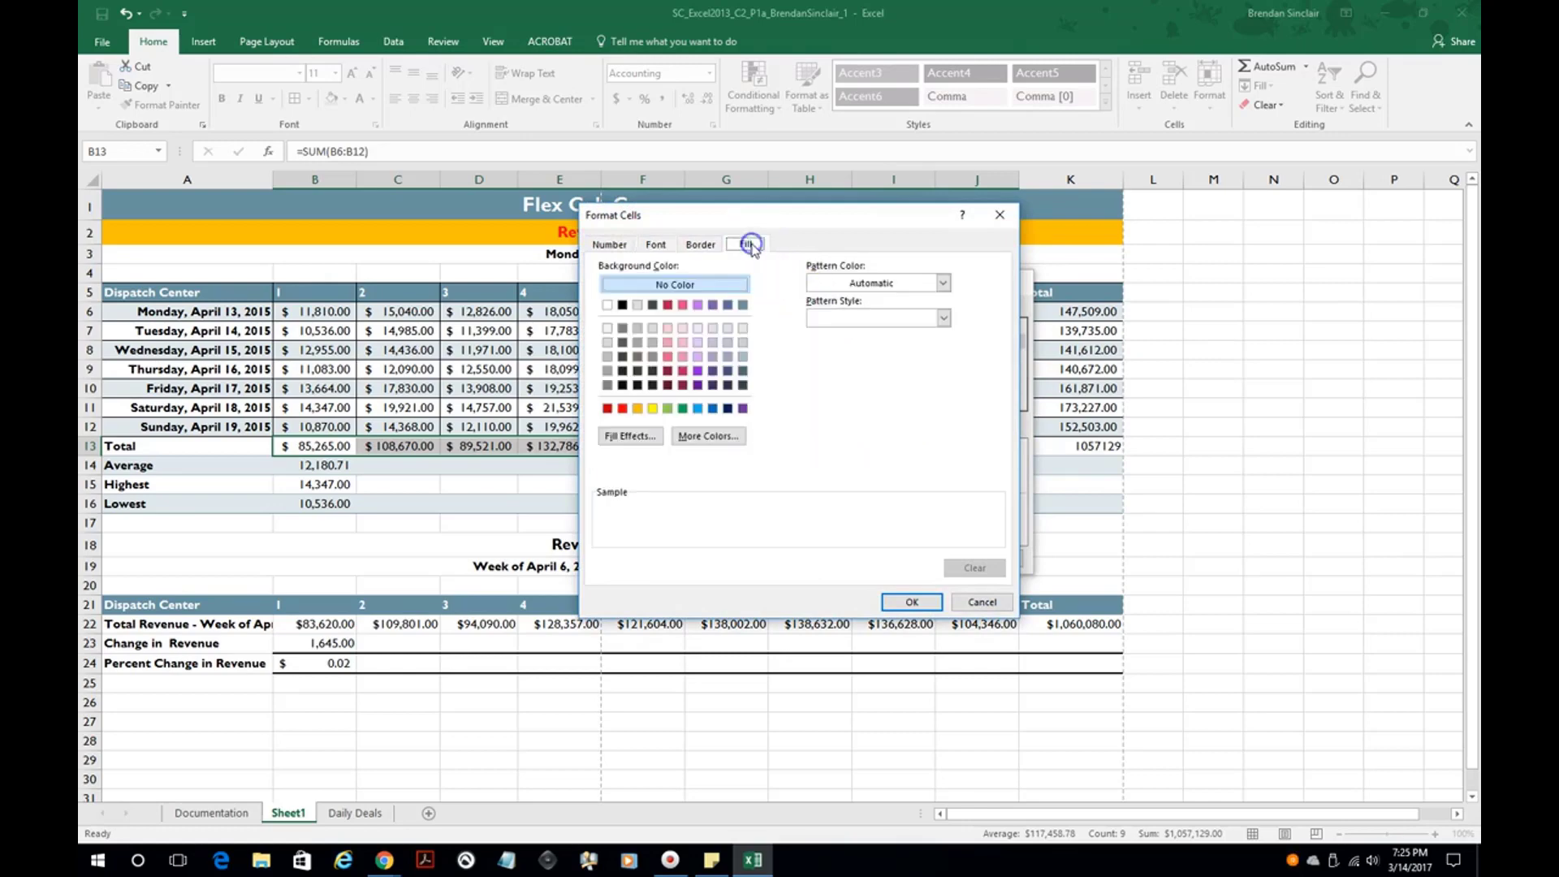
click(623, 385)
click(655, 245)
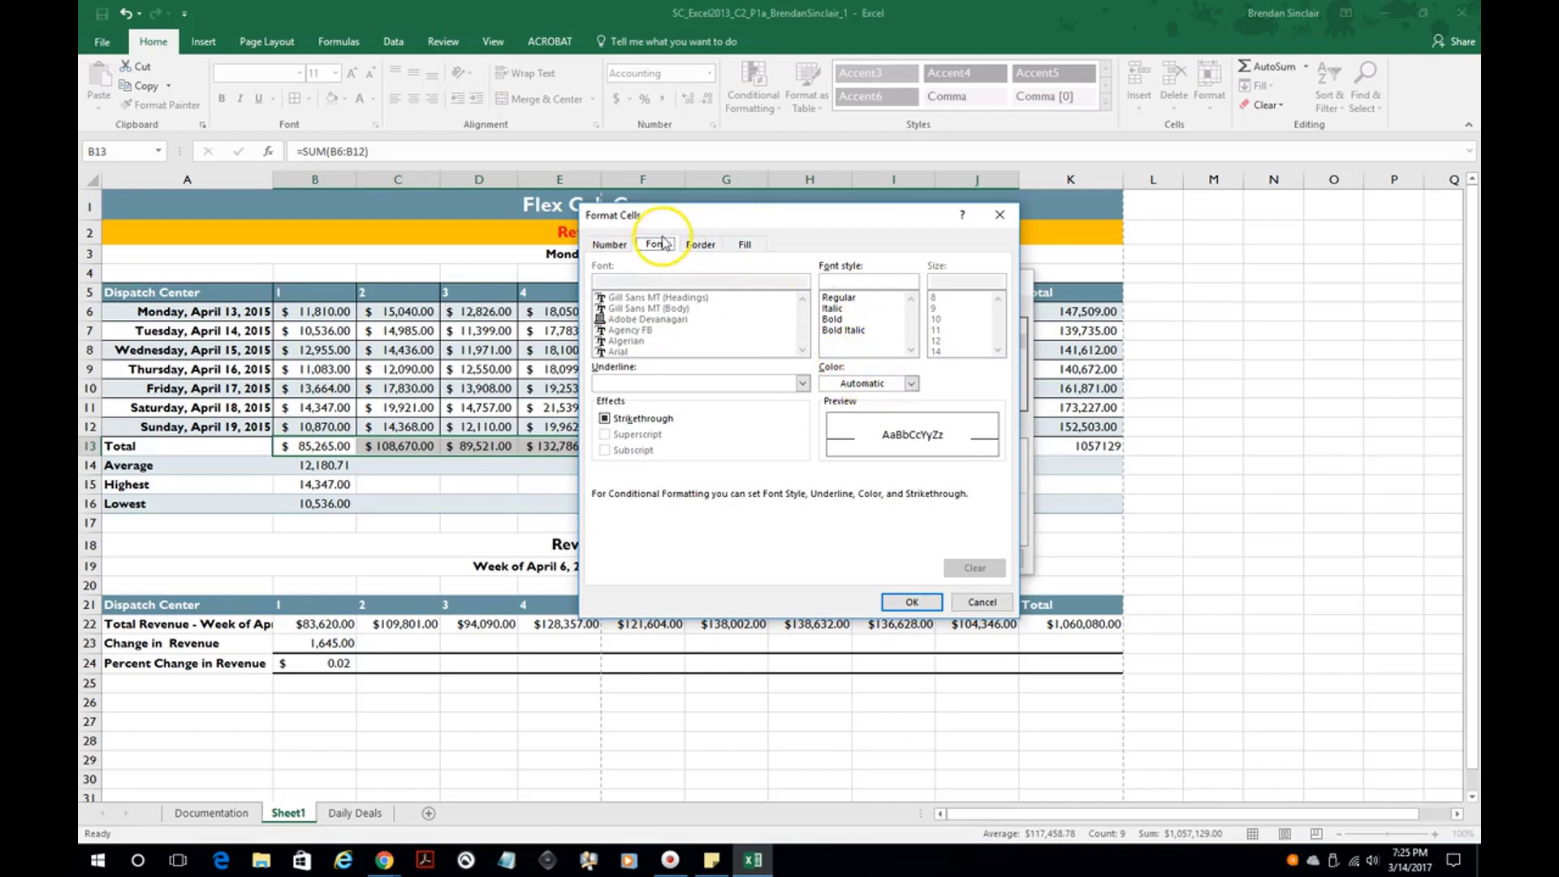
click(912, 383)
click(828, 439)
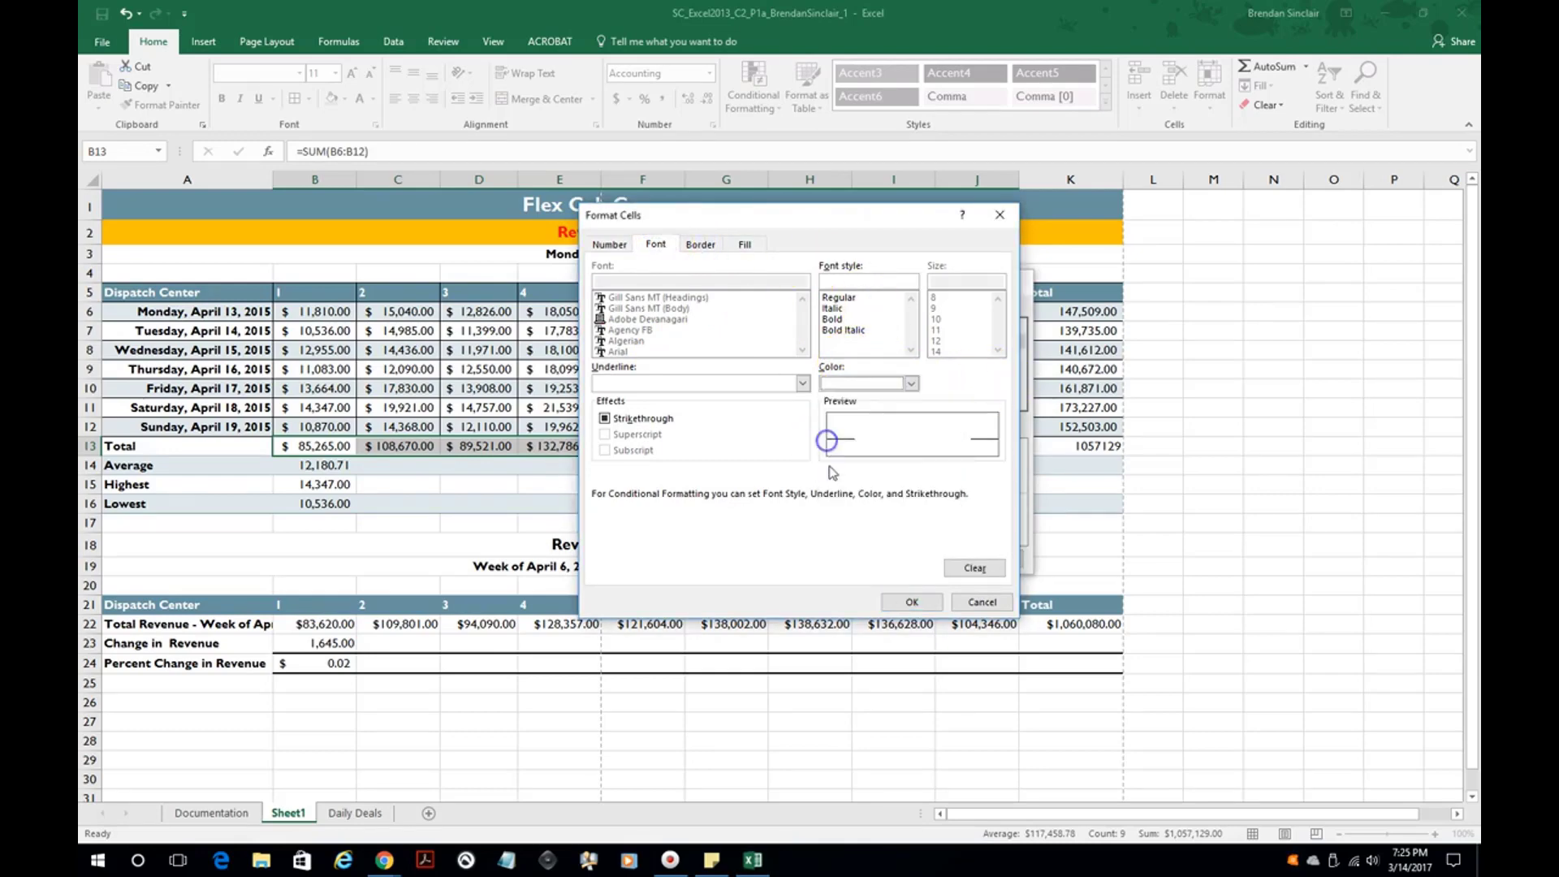
click(912, 602)
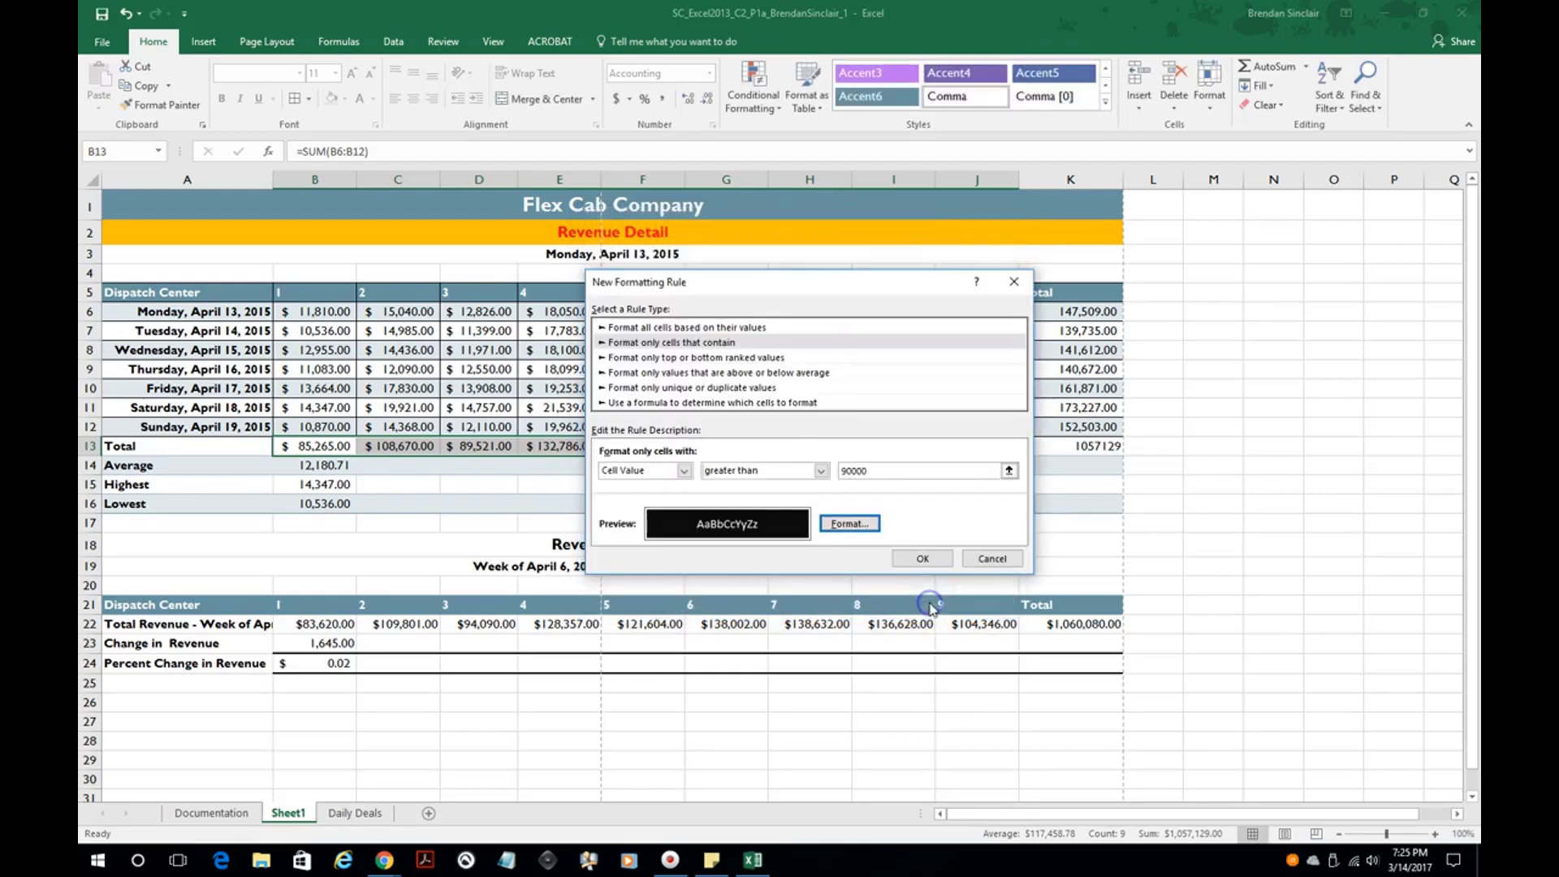
click(926, 559)
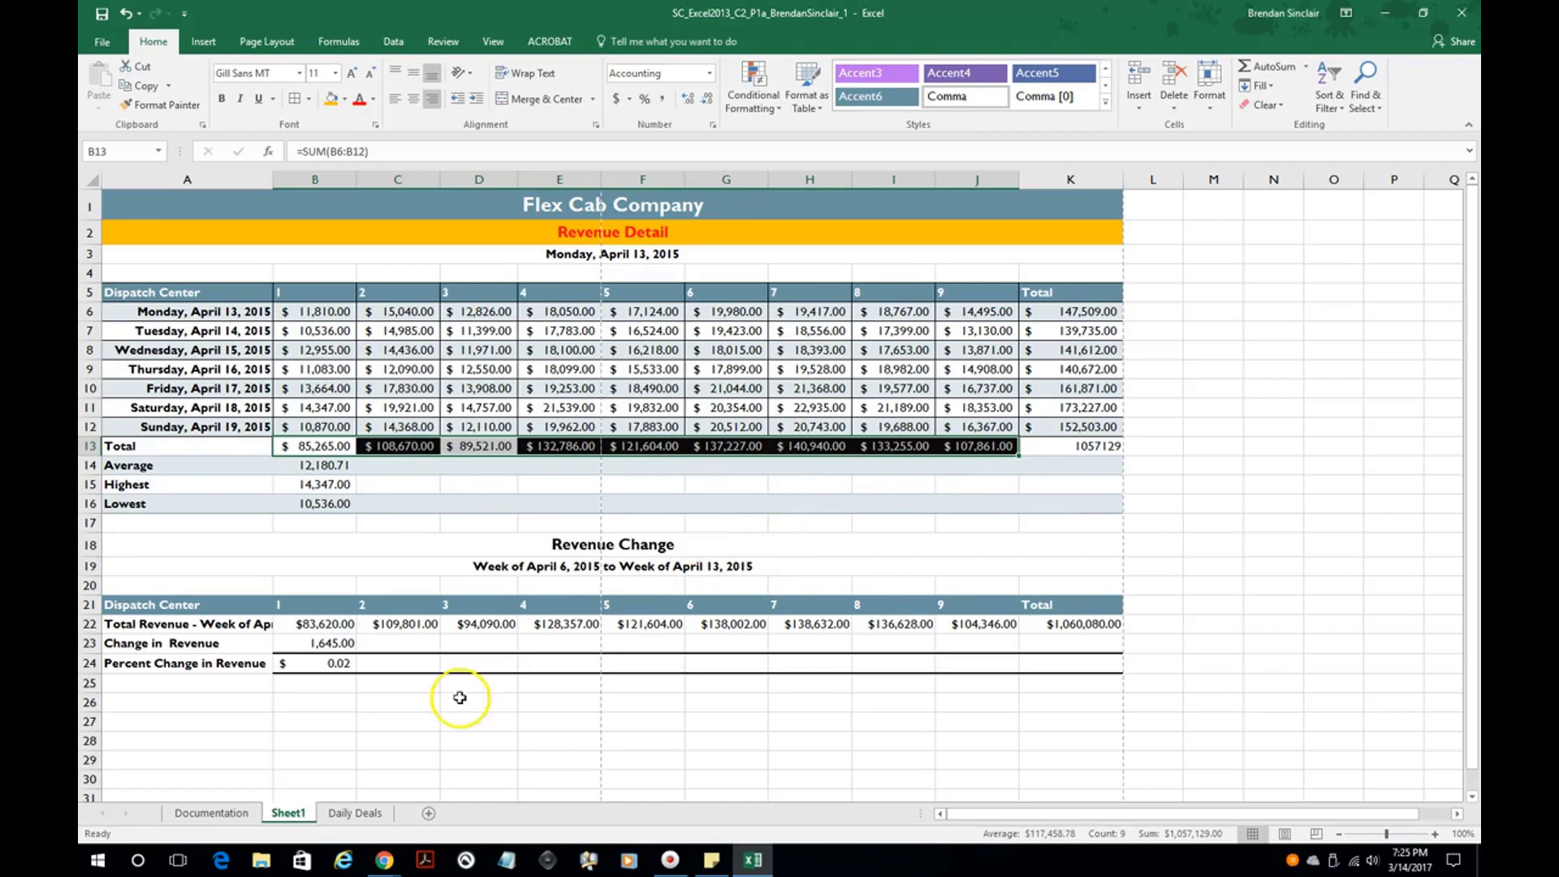
Open the Daily Deals sheet and inspect Popcorn, discount number 001 and code POP-TFT001.
click(355, 813)
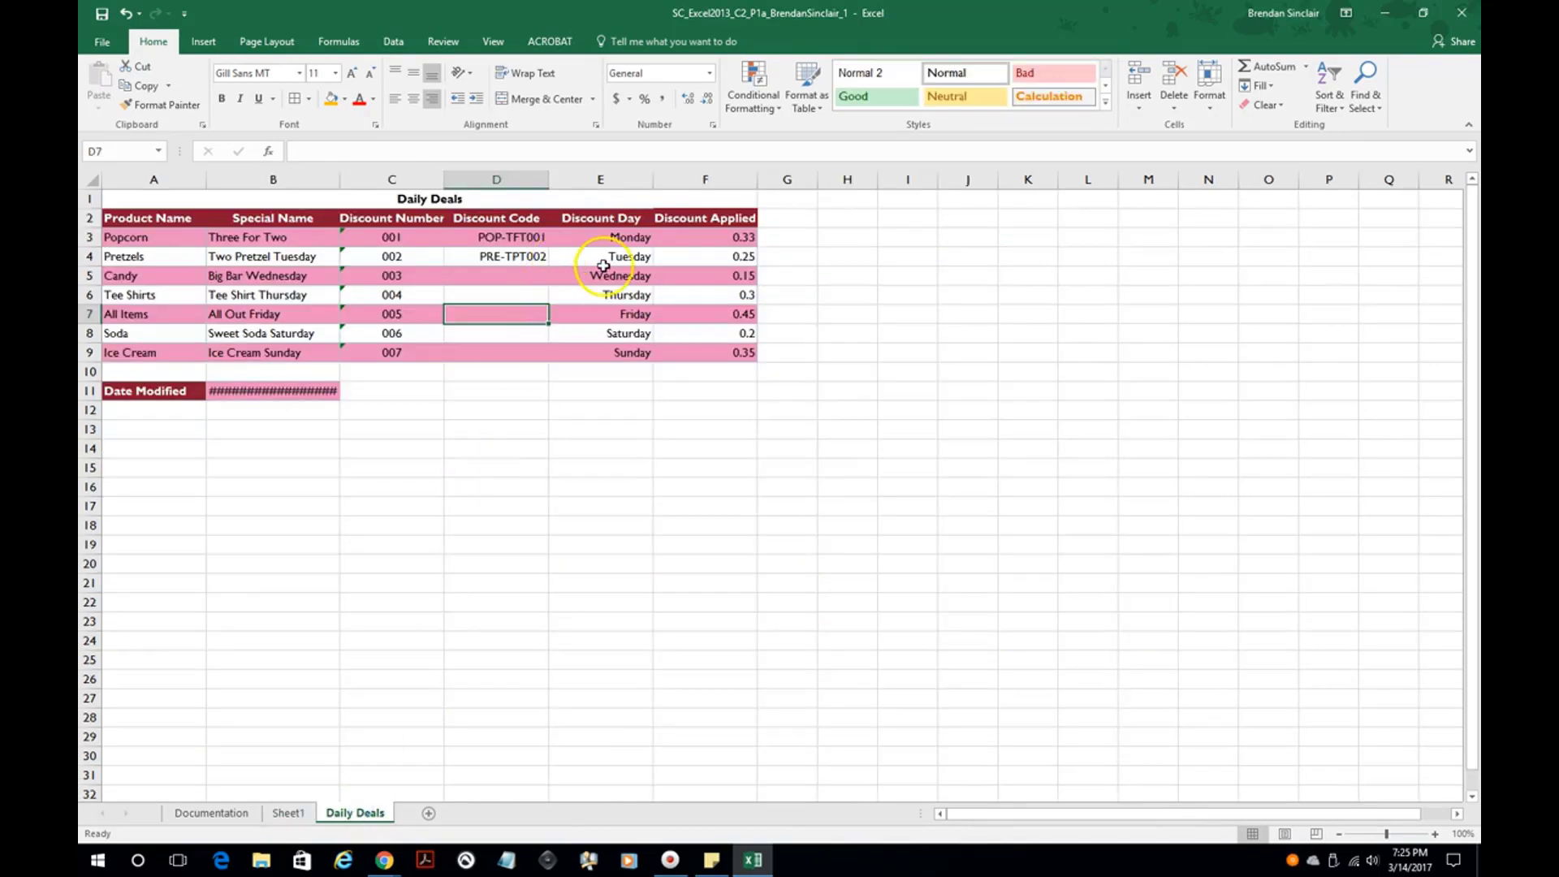
click(500, 238)
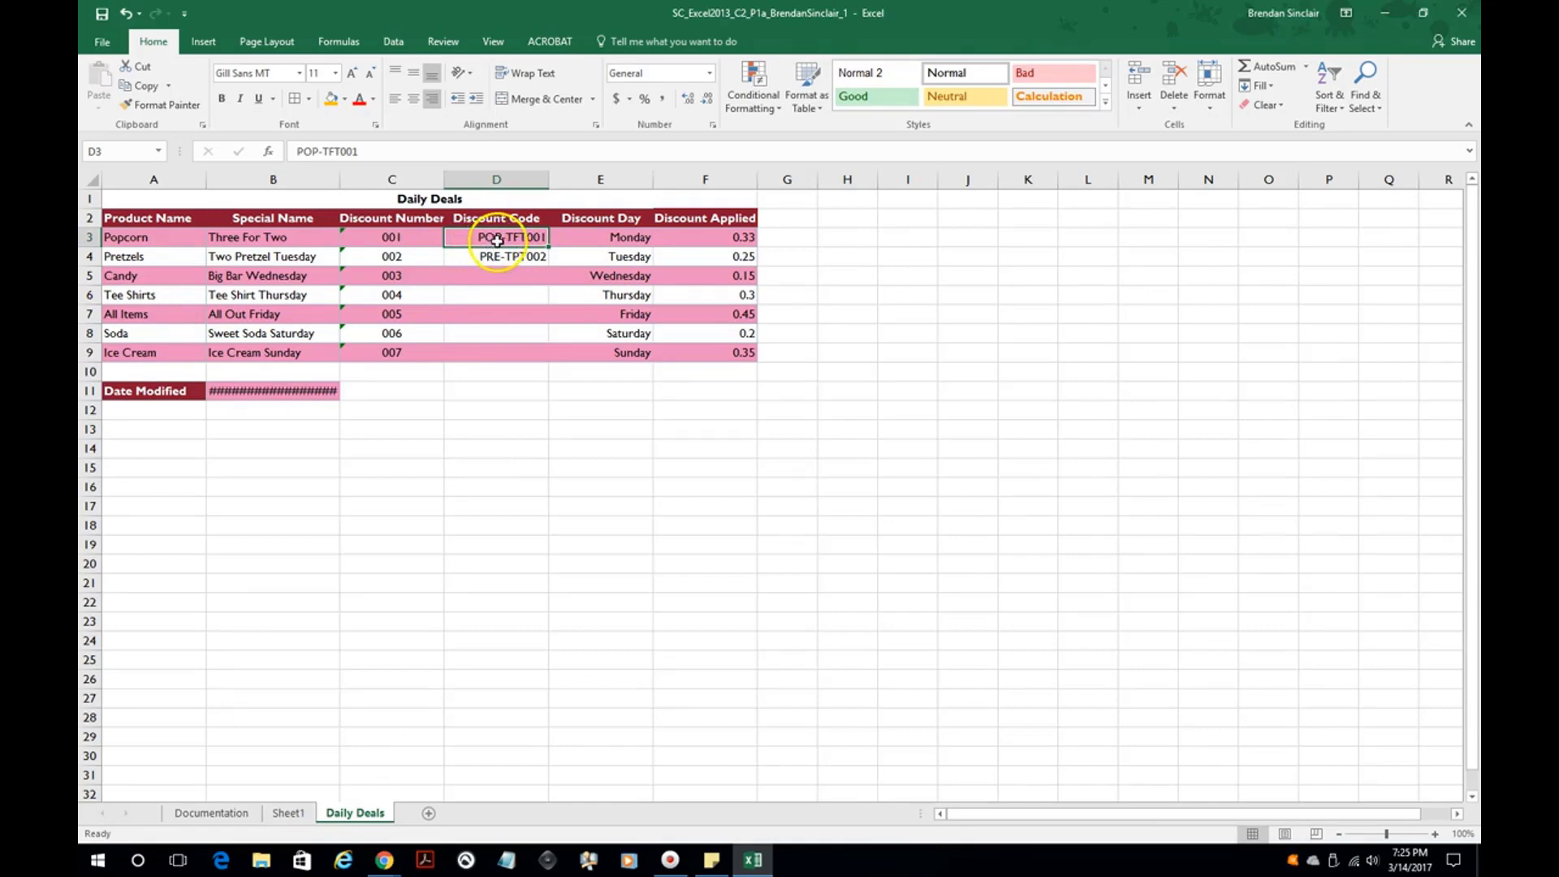
click(140, 238)
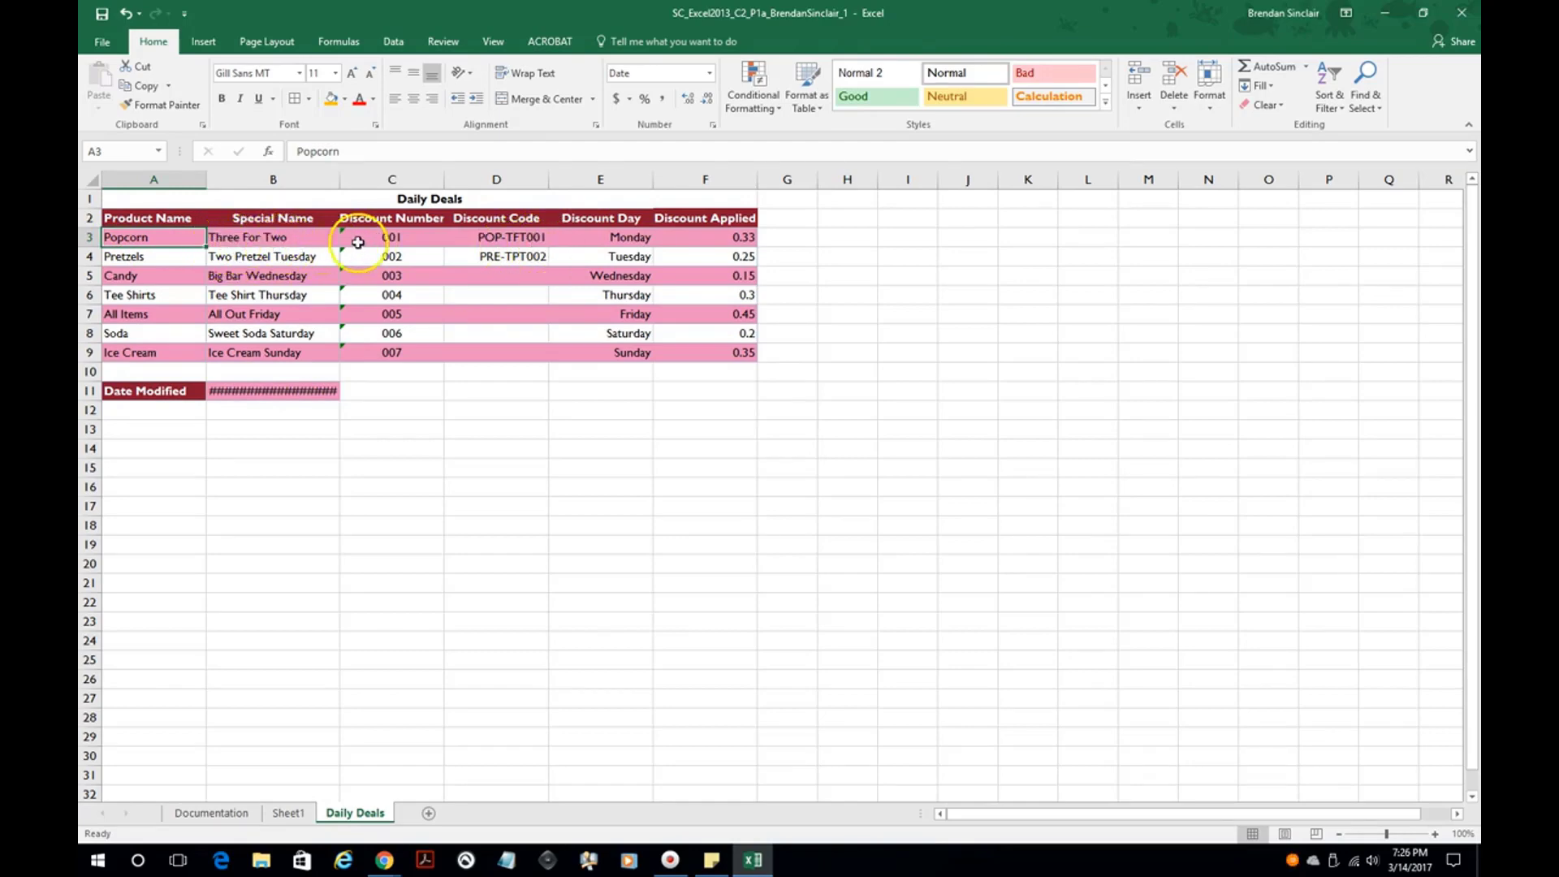
click(394, 239)
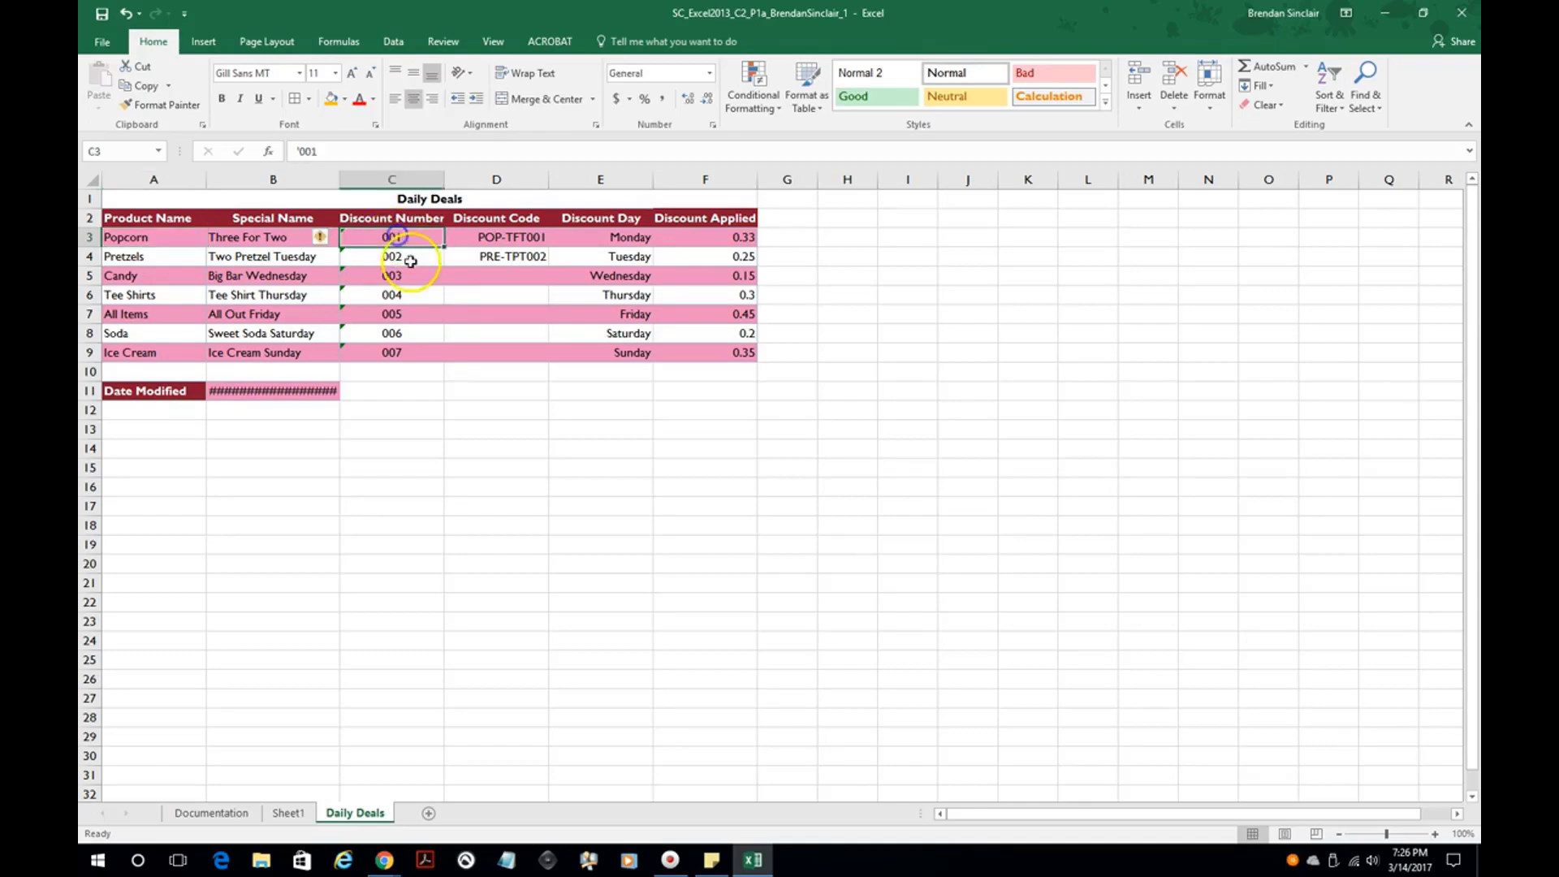
click(525, 237)
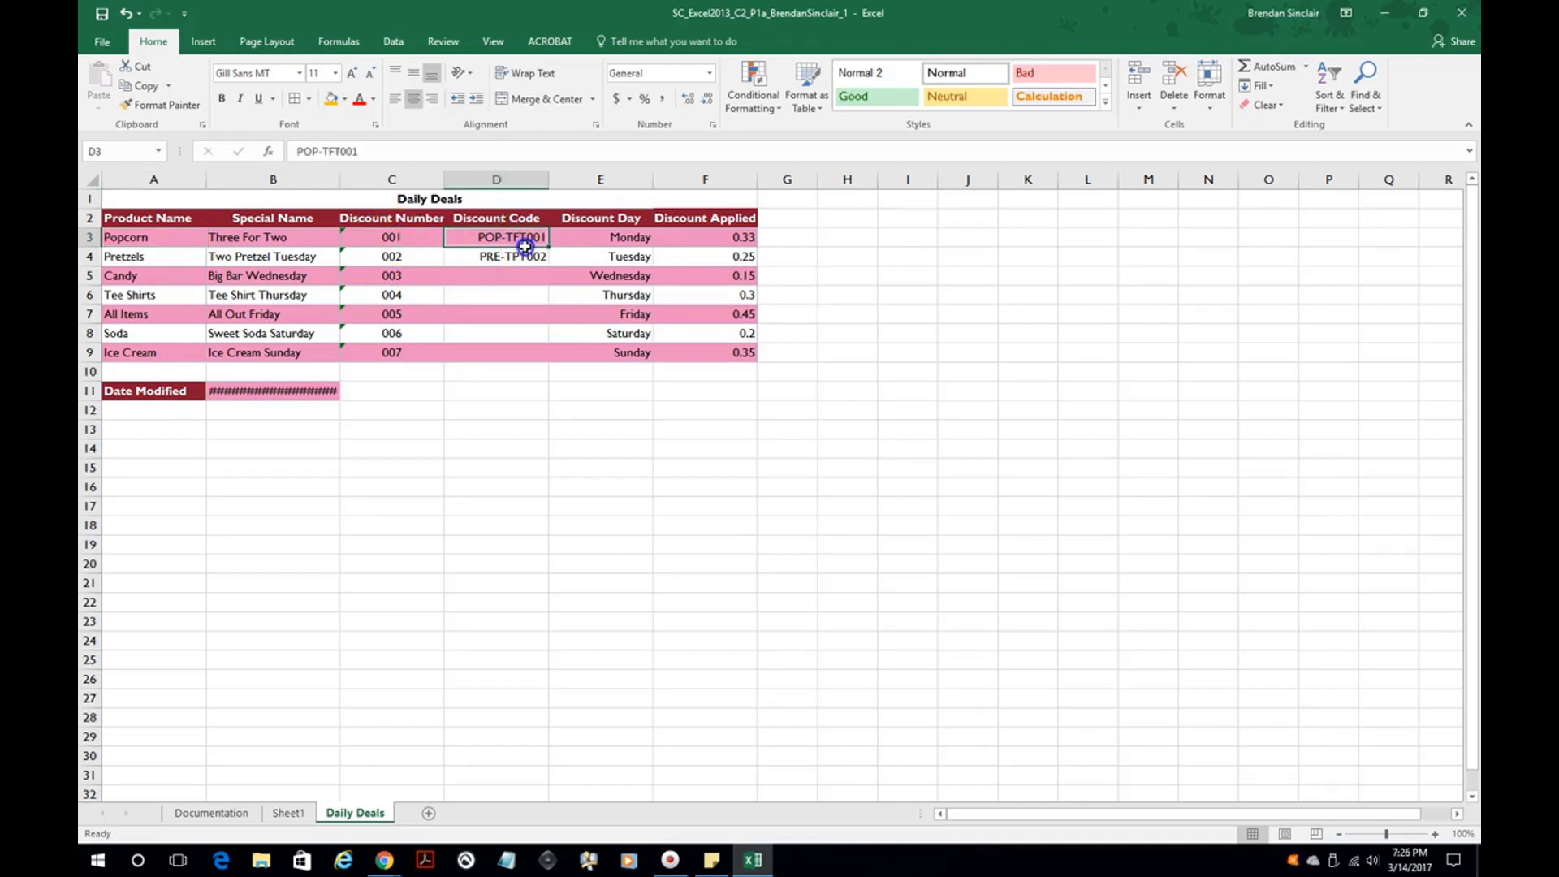
Flash Fill D3:D9 to generate discount codes CAN-BBW003 through ICE-ICS007.
drag(525, 246, 529, 349)
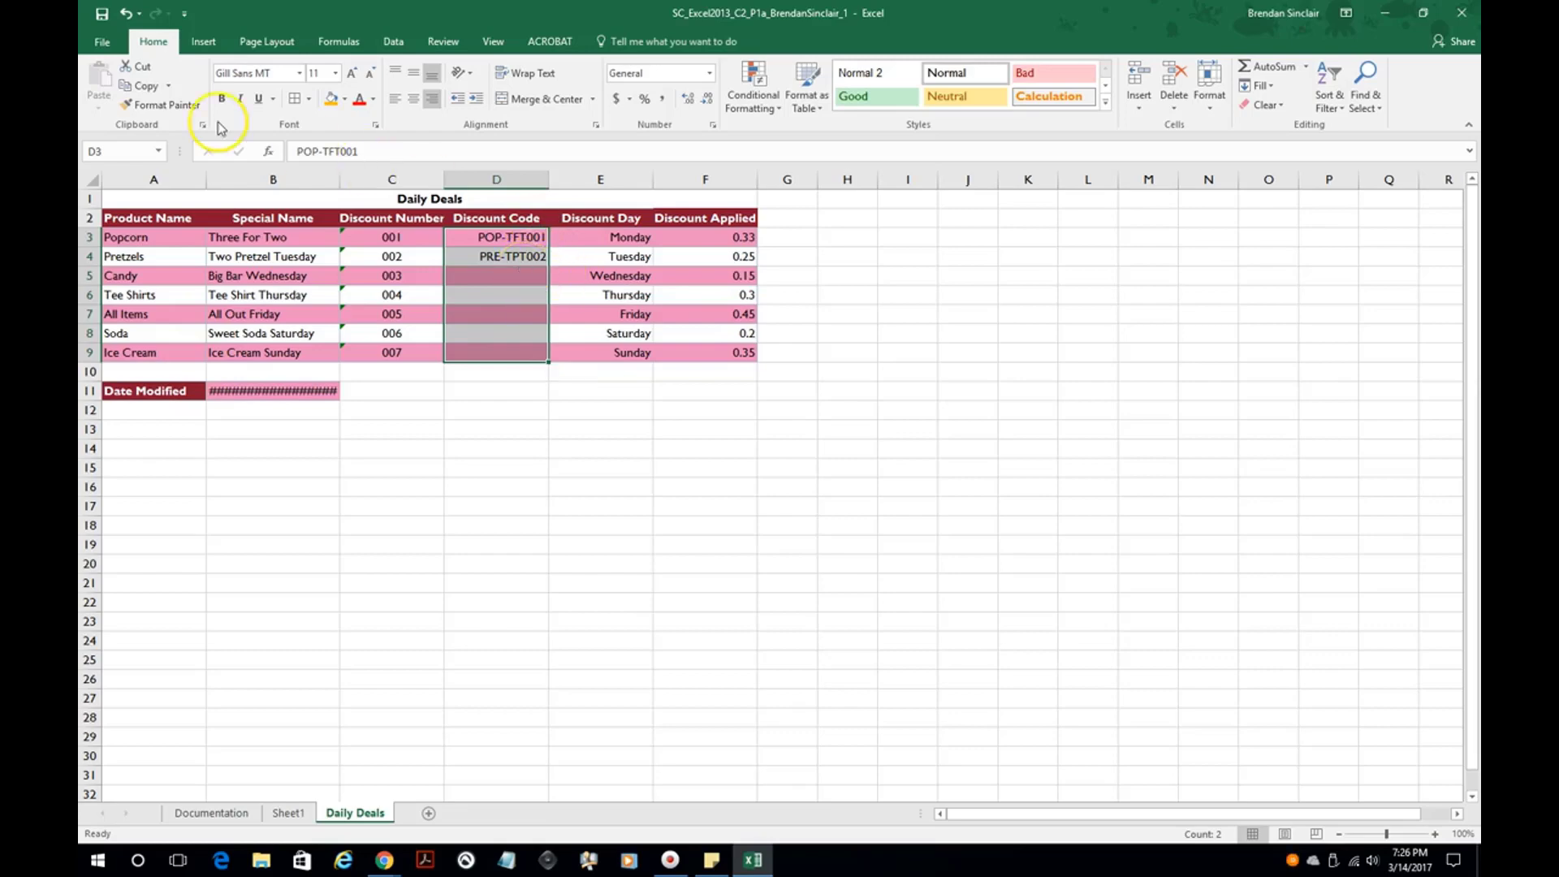
click(160, 50)
click(1276, 91)
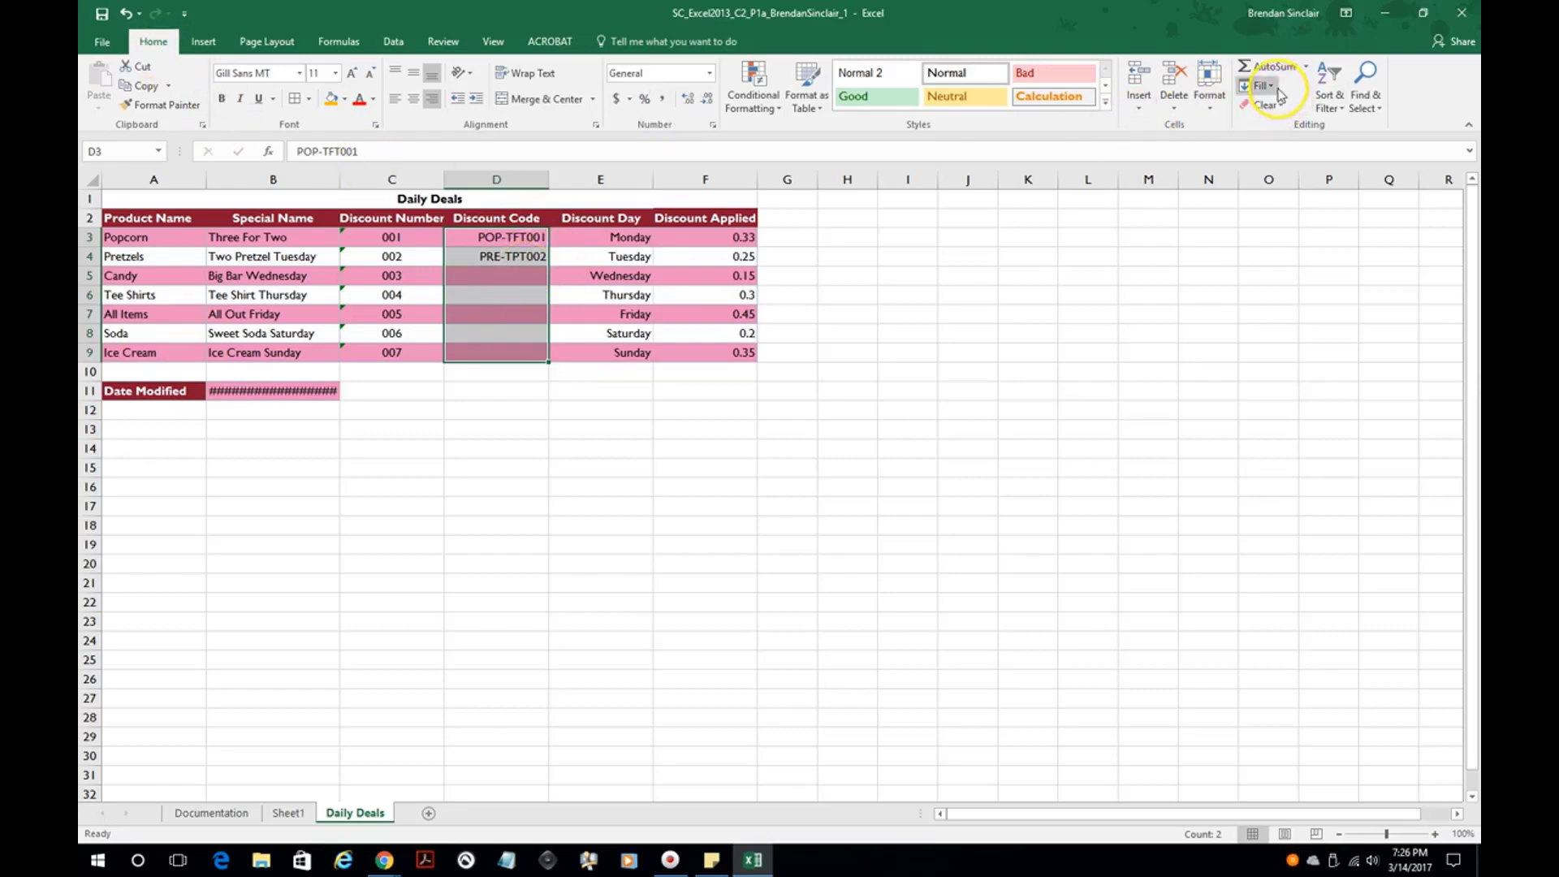
click(1276, 88)
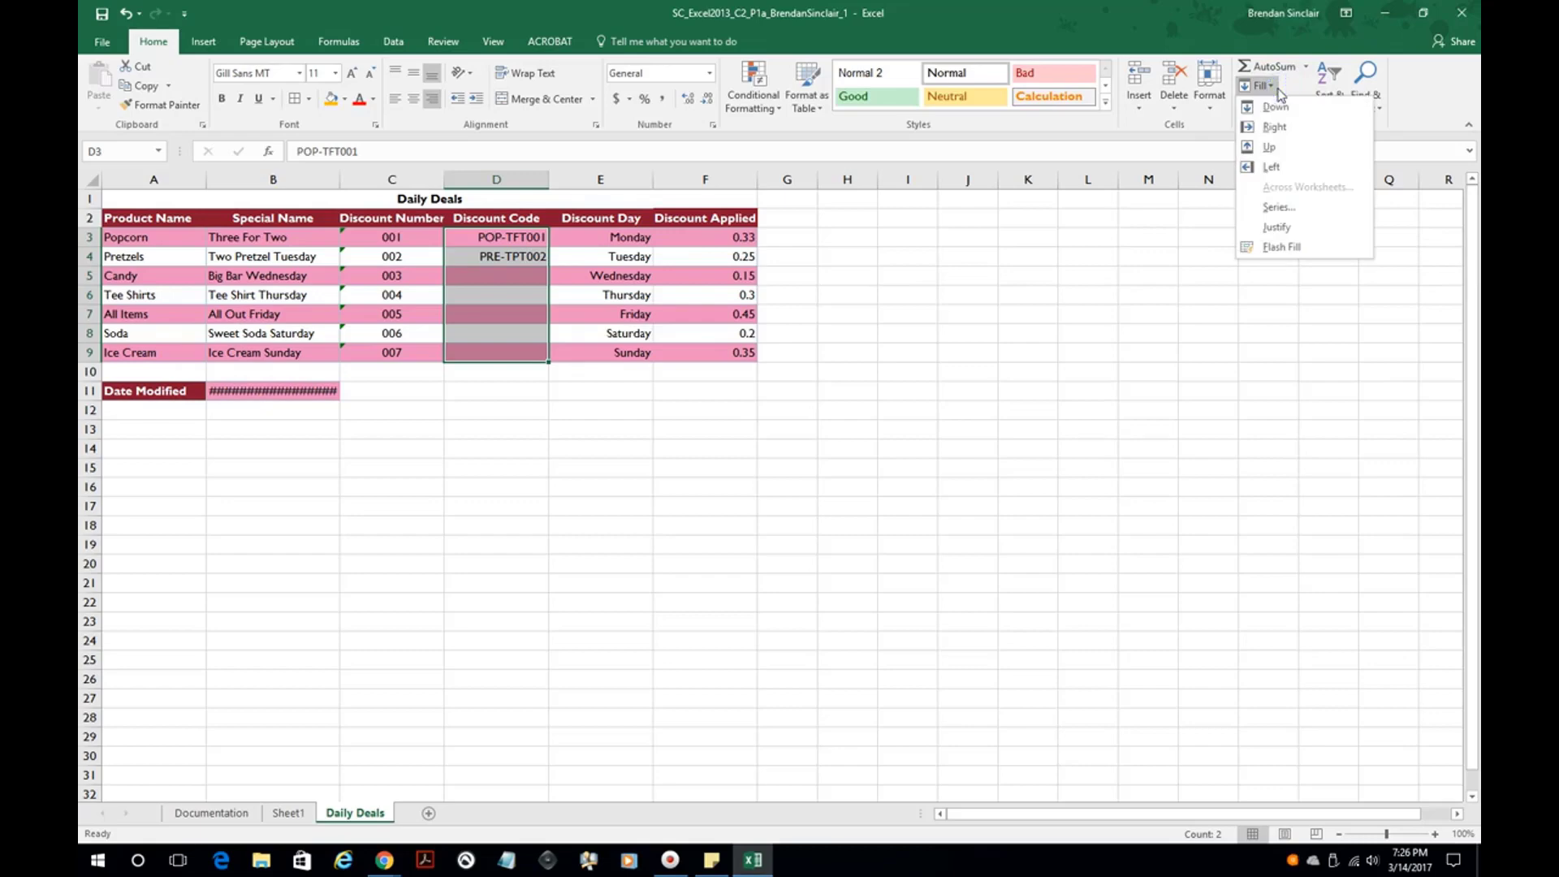
click(1271, 247)
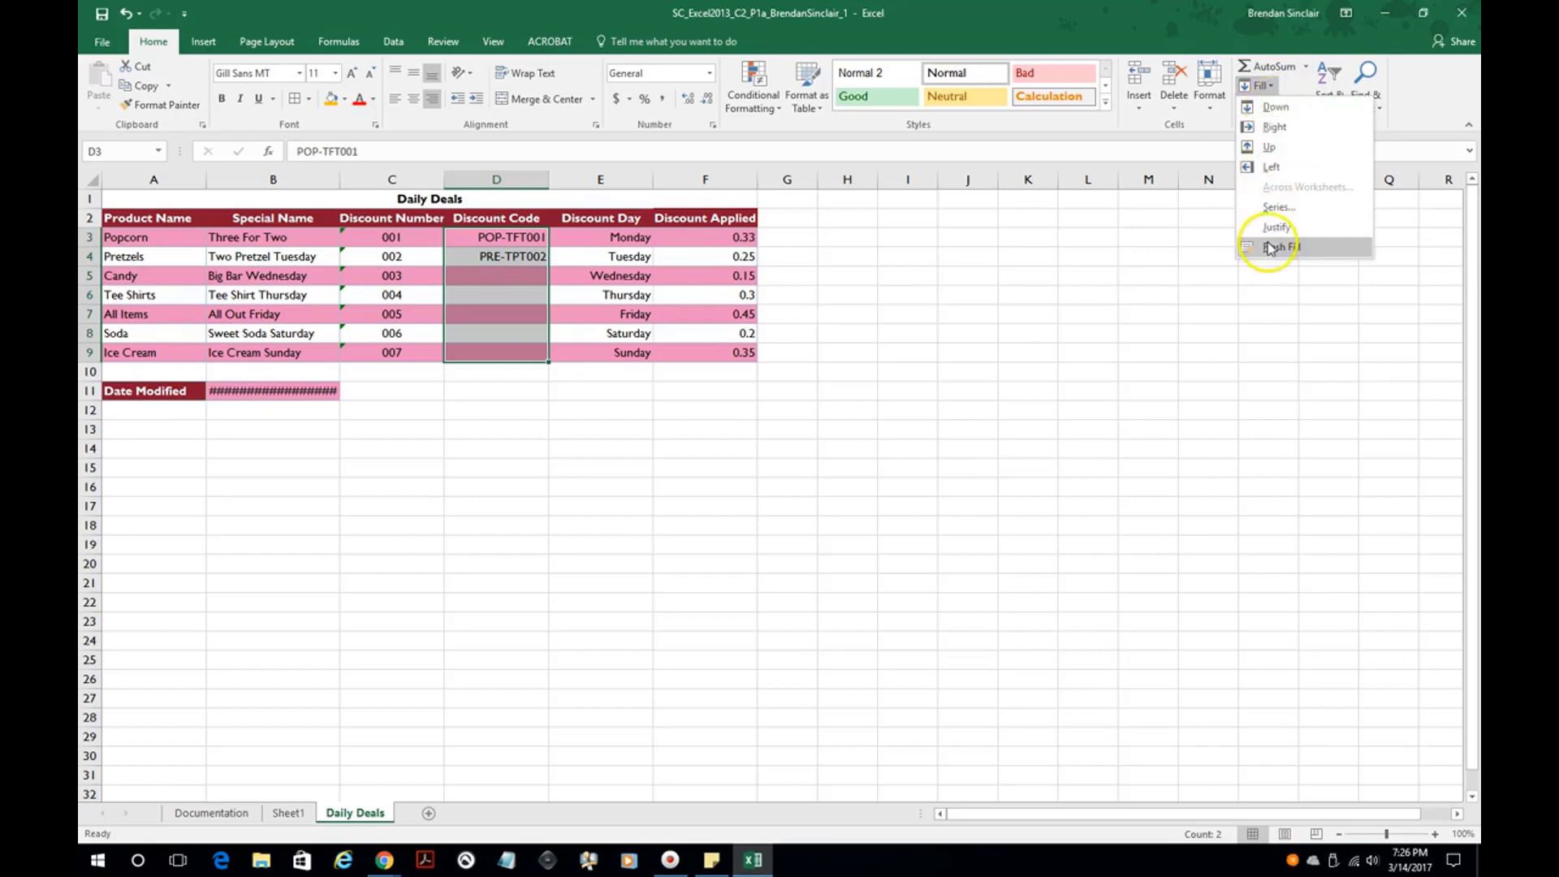
click(1338, 254)
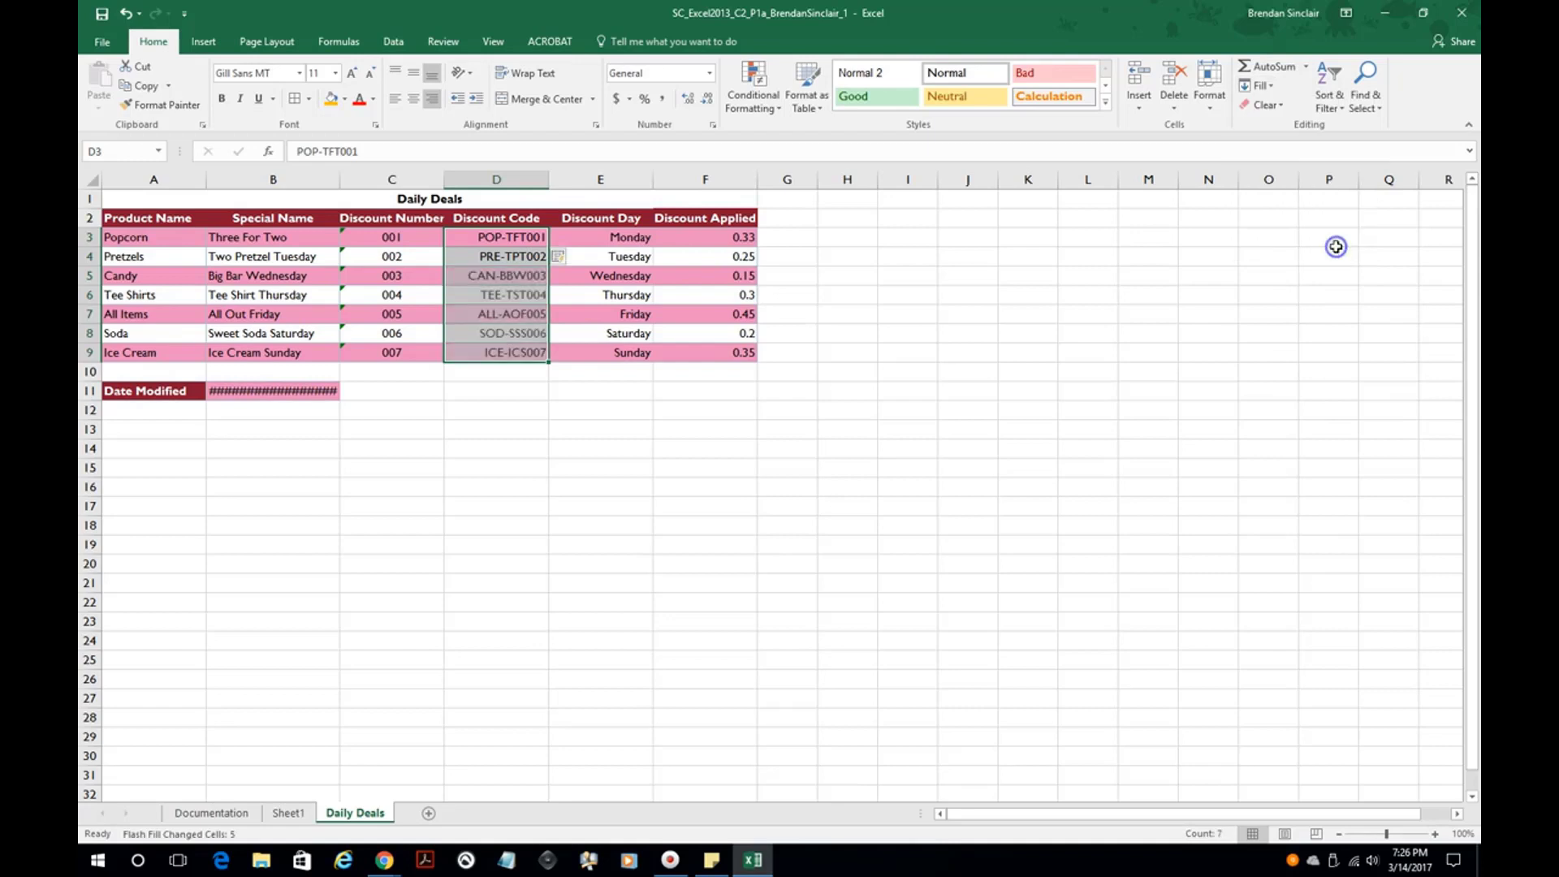
click(637, 315)
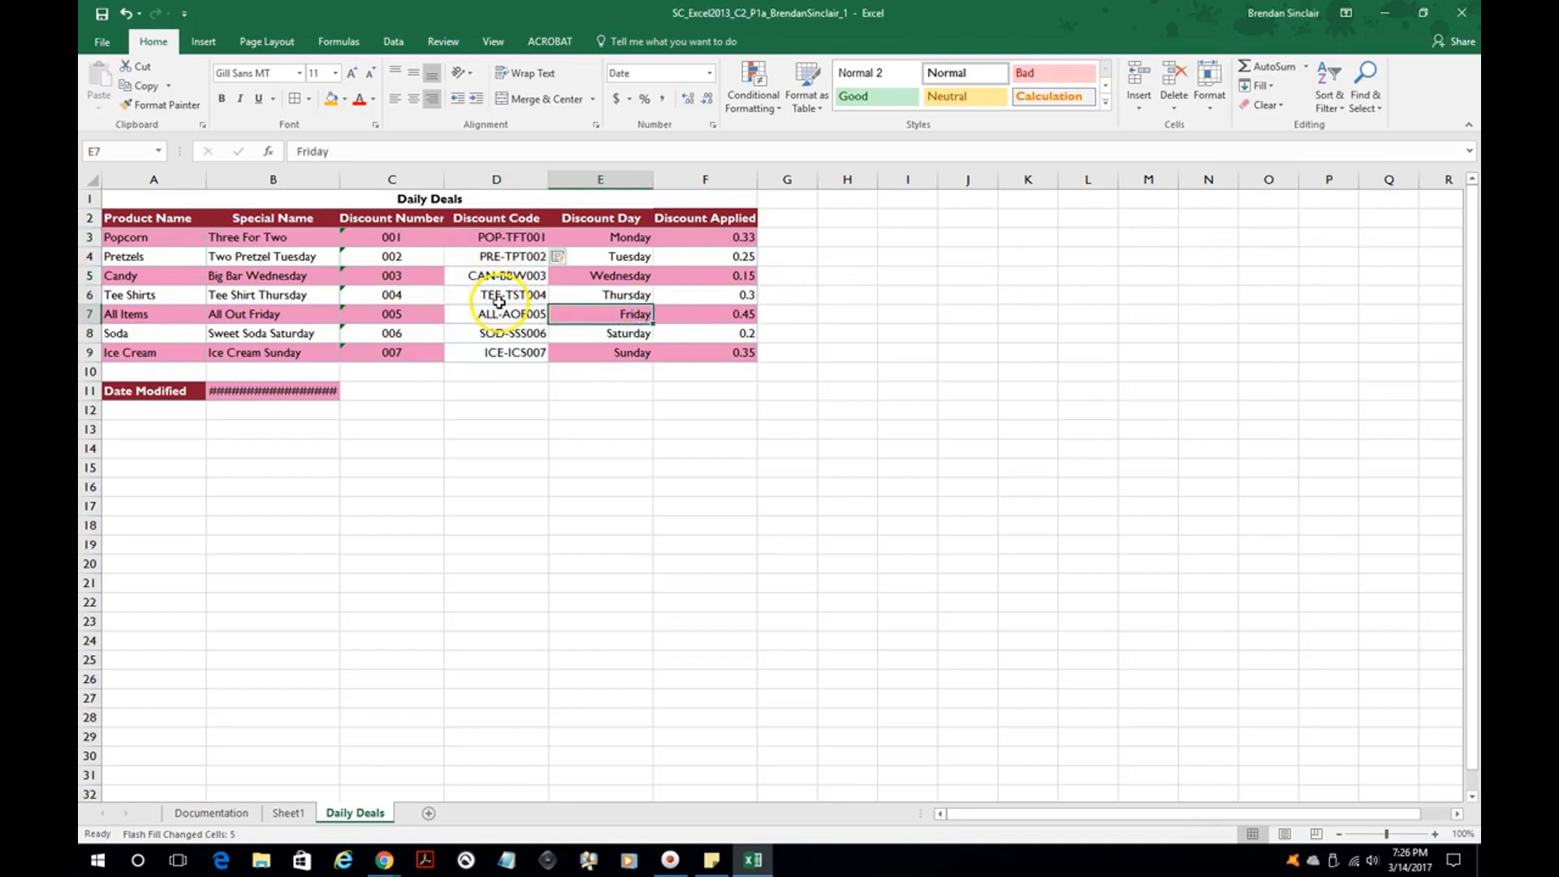